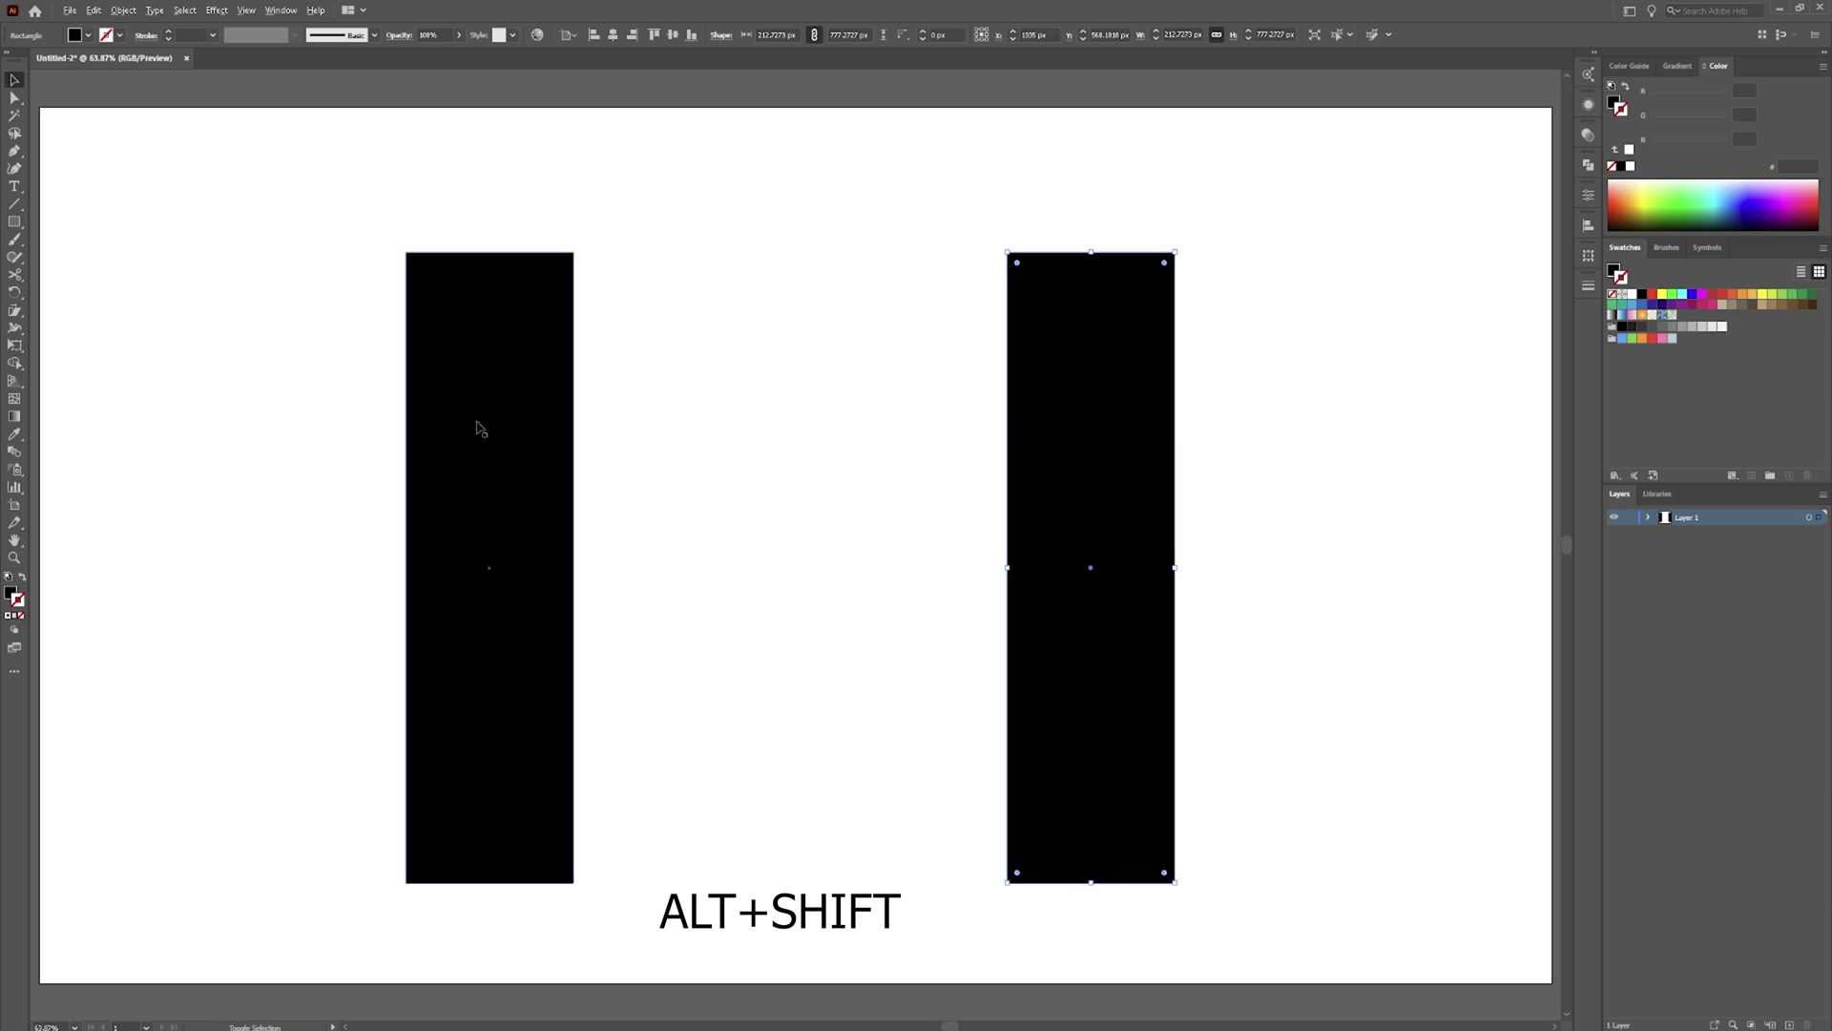
Duplicate the left black bar into the gap between the two bars and give the copy a cyan fill with no stroke
drag(483, 424, 718, 420)
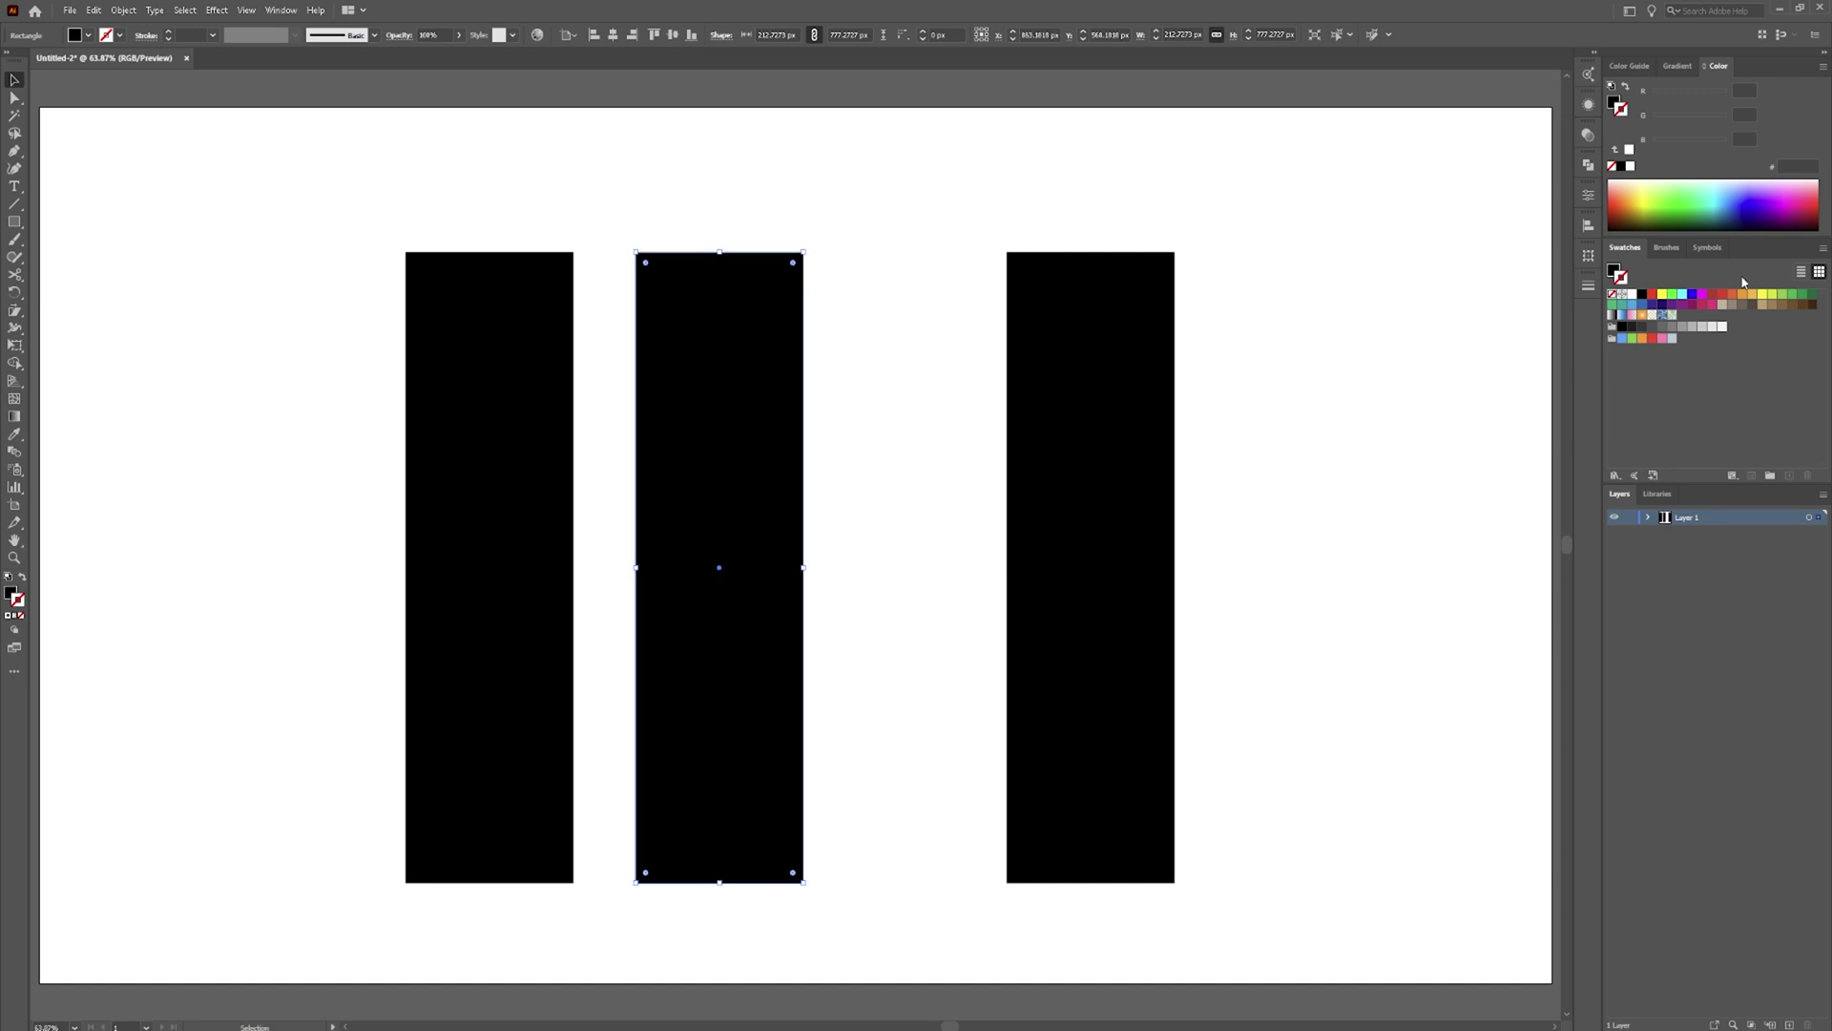
click(1685, 295)
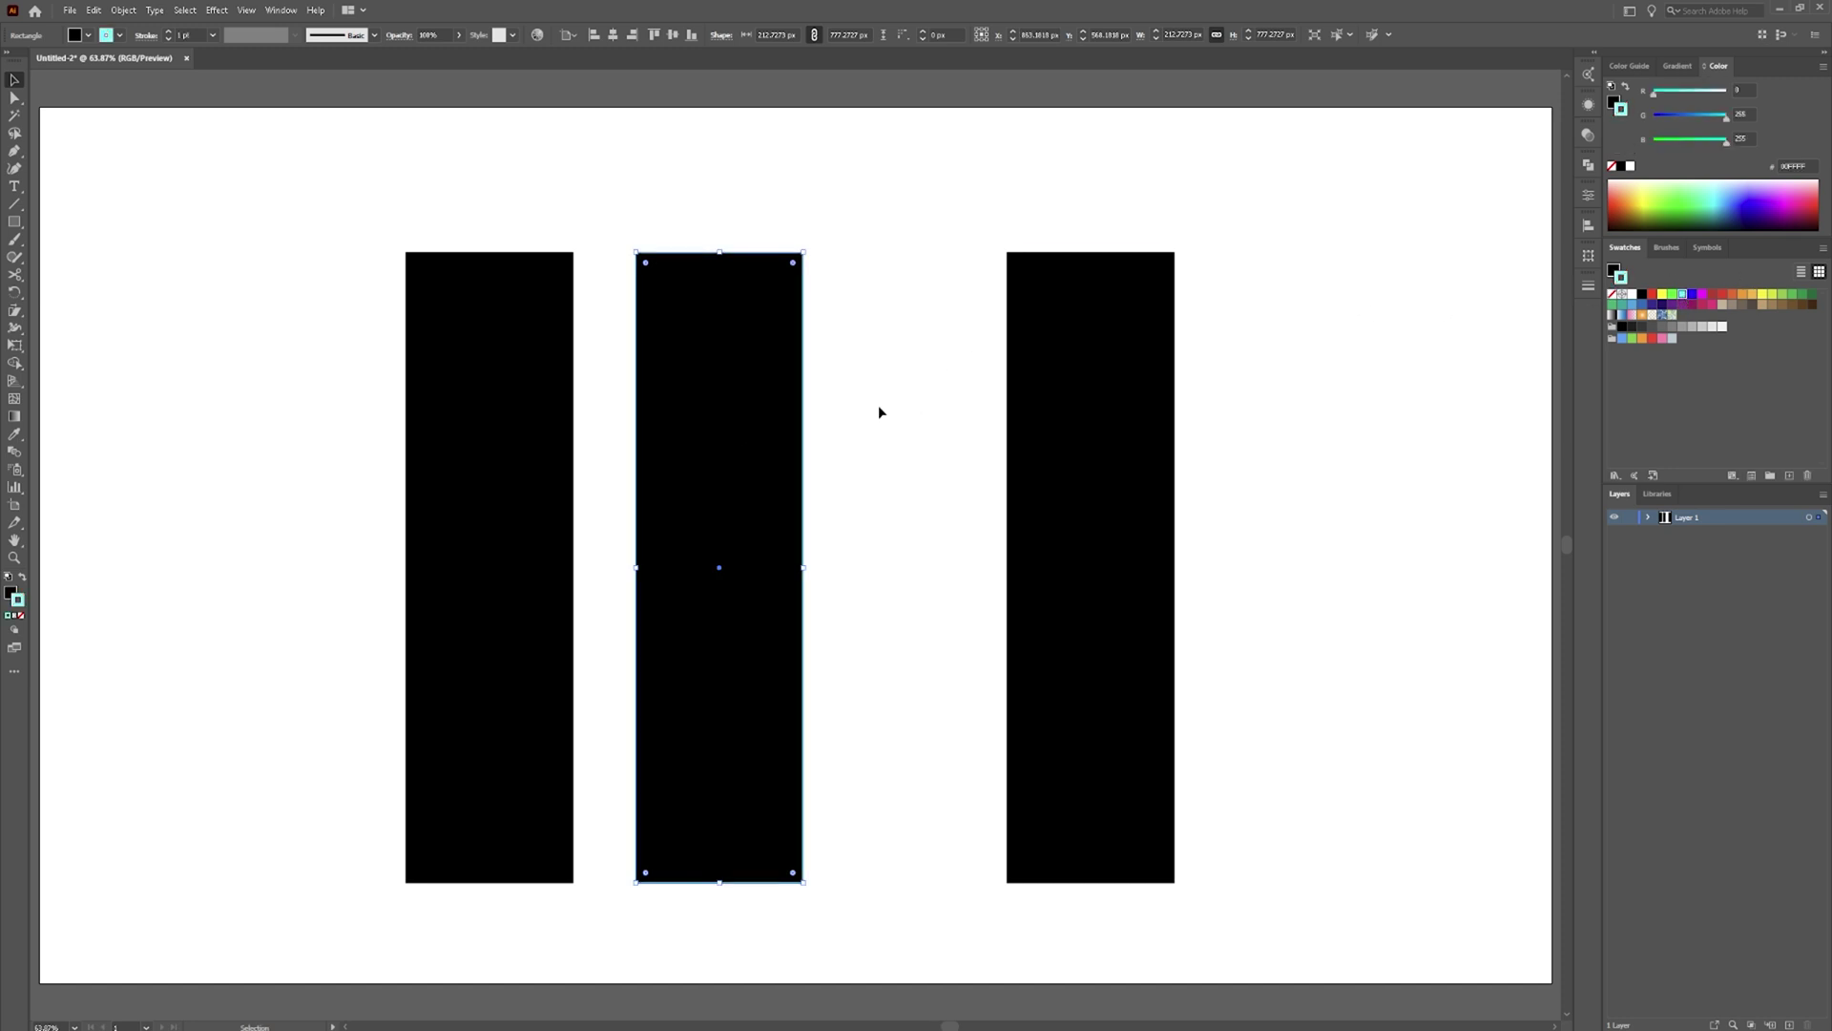
click(1612, 294)
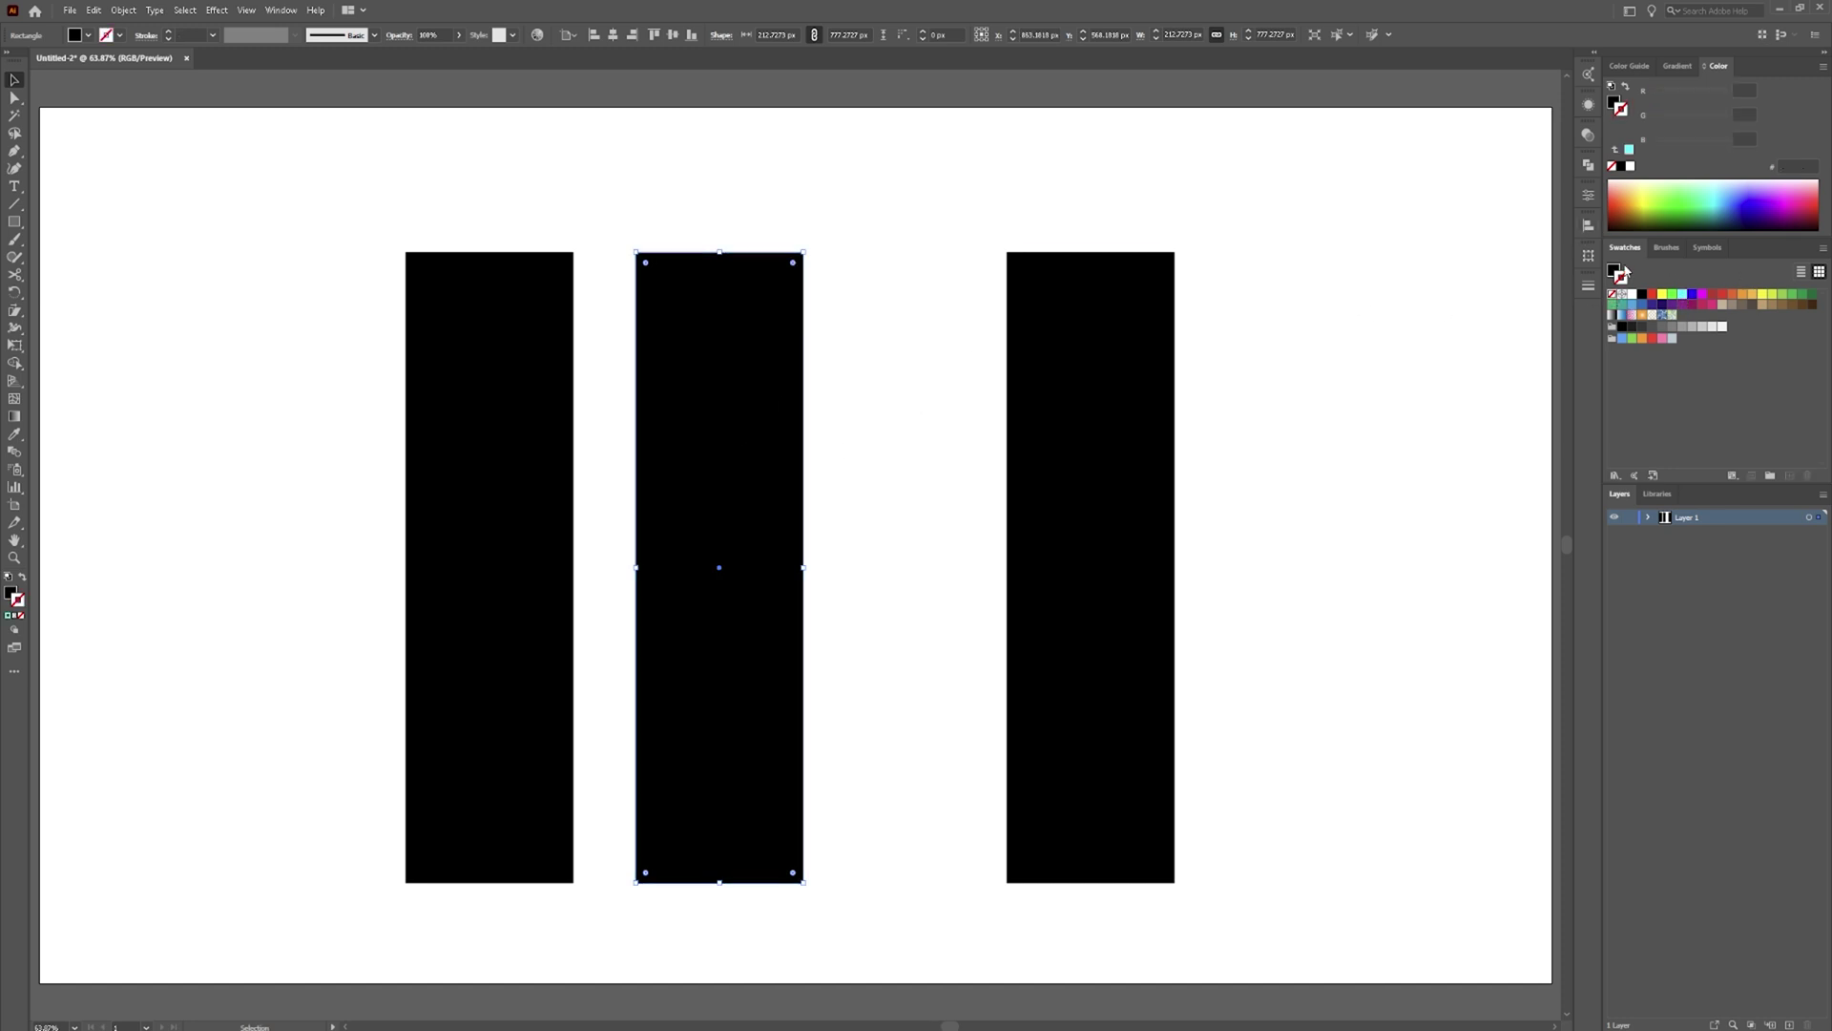
click(1680, 296)
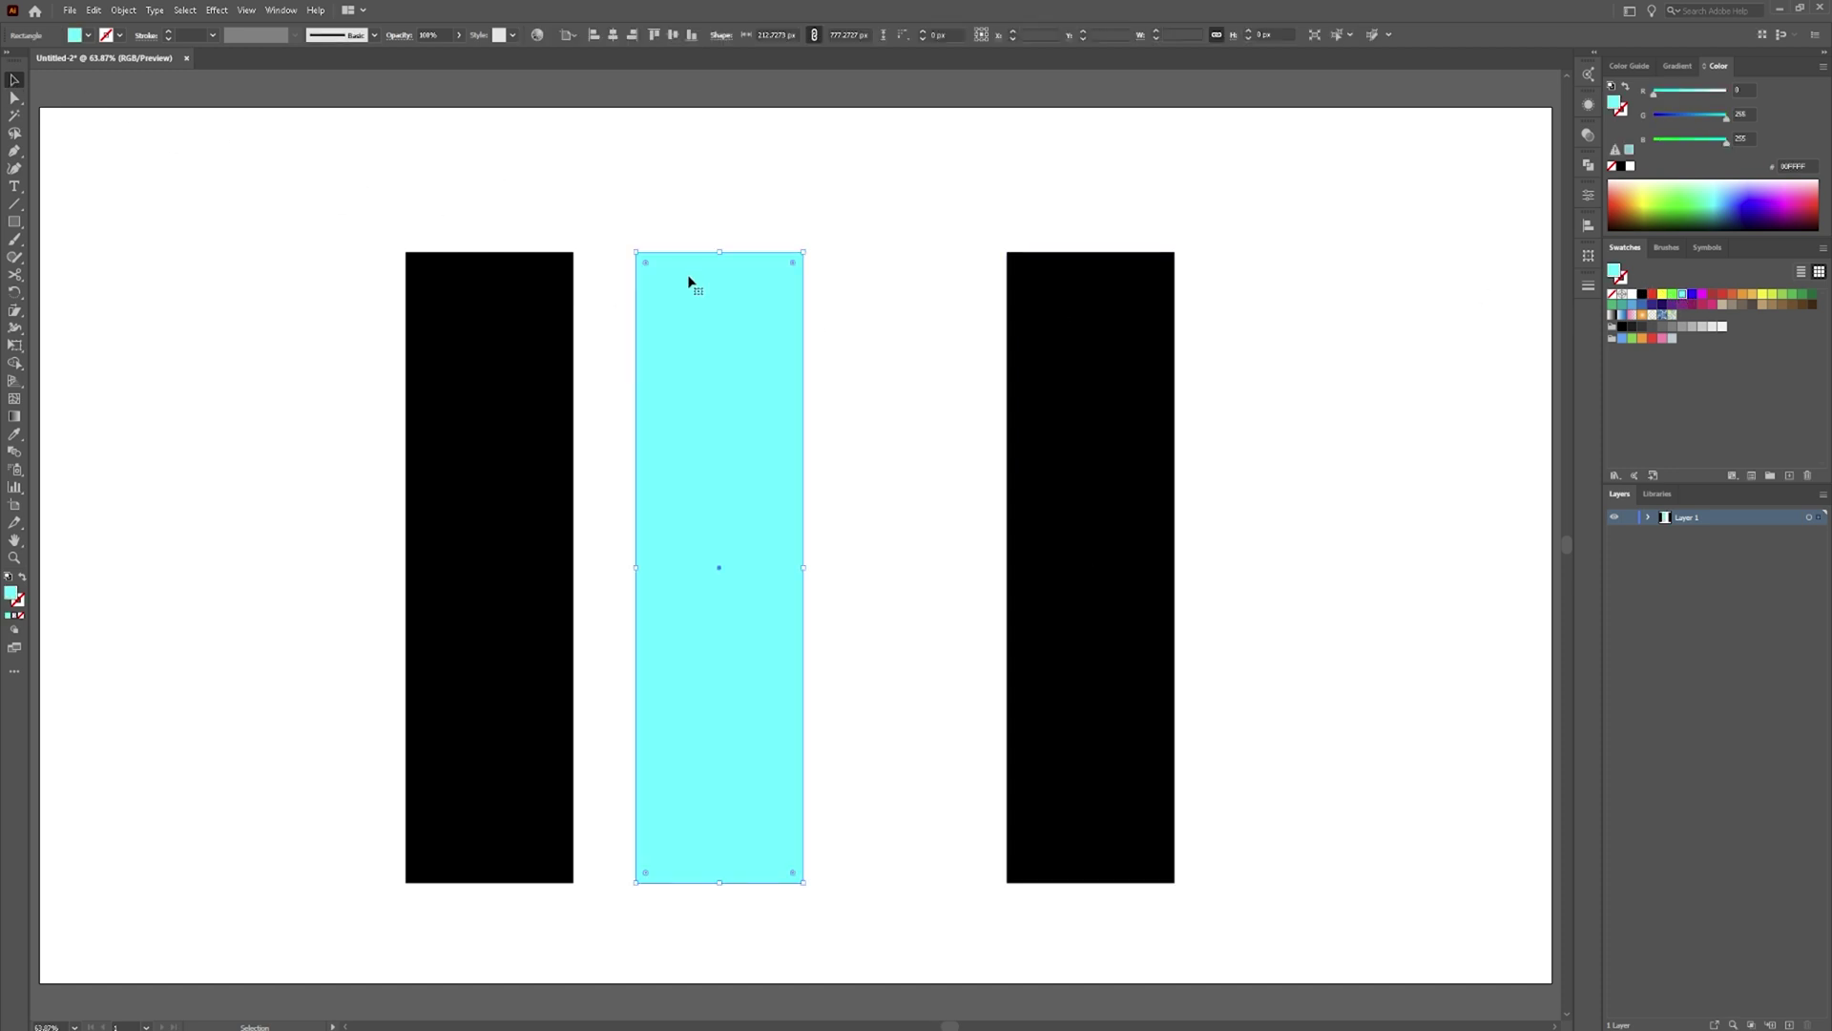
Shear the cyan bar horizontally into a diagonal that slants from upper left down to lower right
click(14, 310)
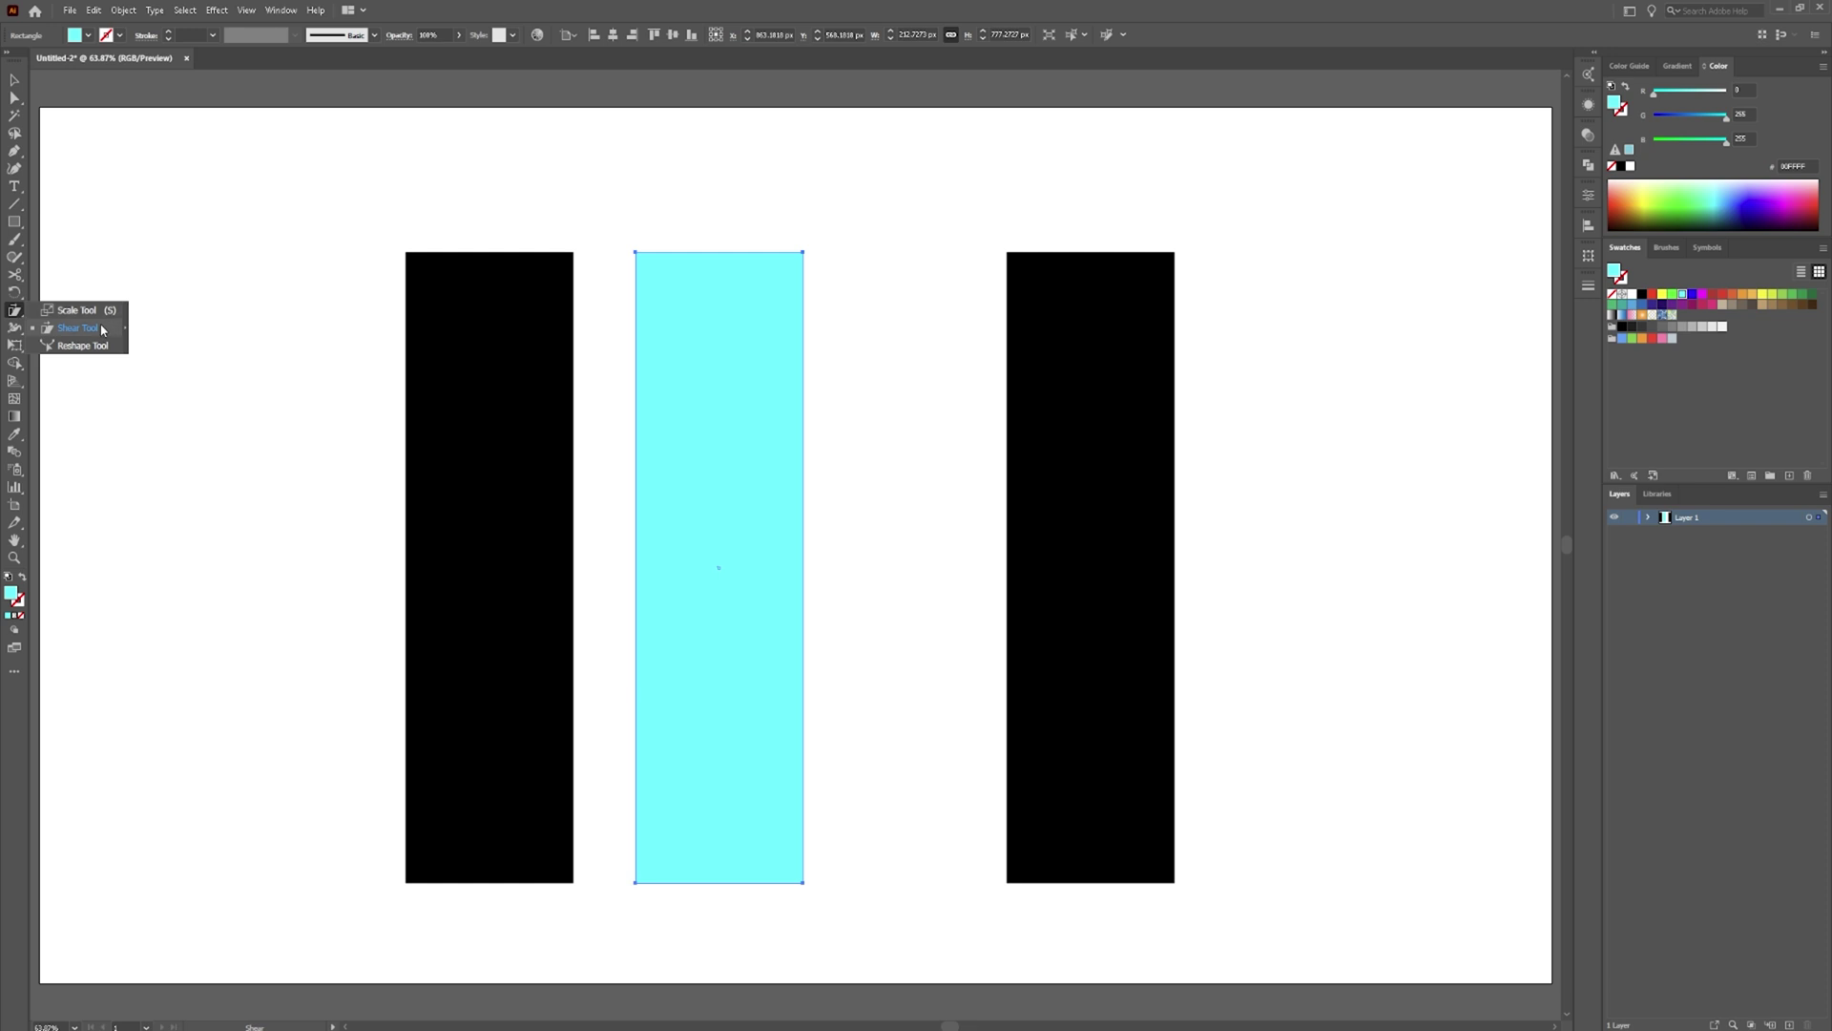
click(102, 329)
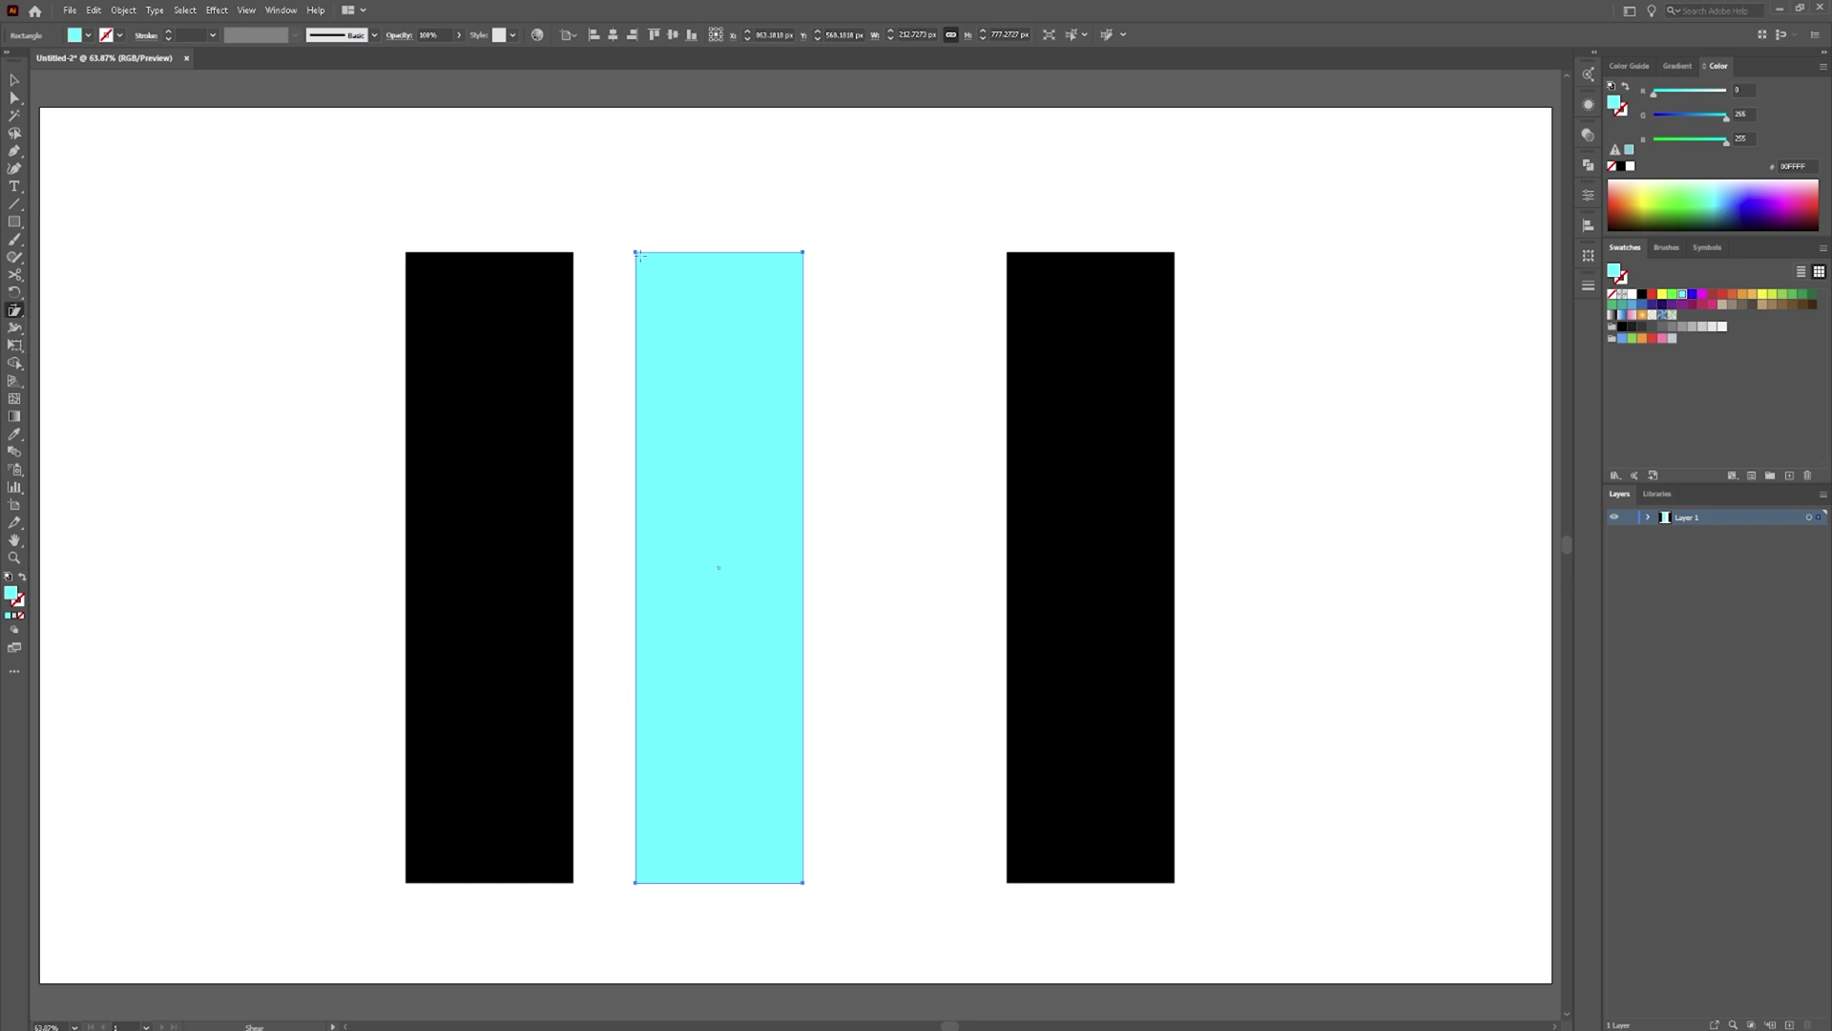
drag(680, 251, 545, 255)
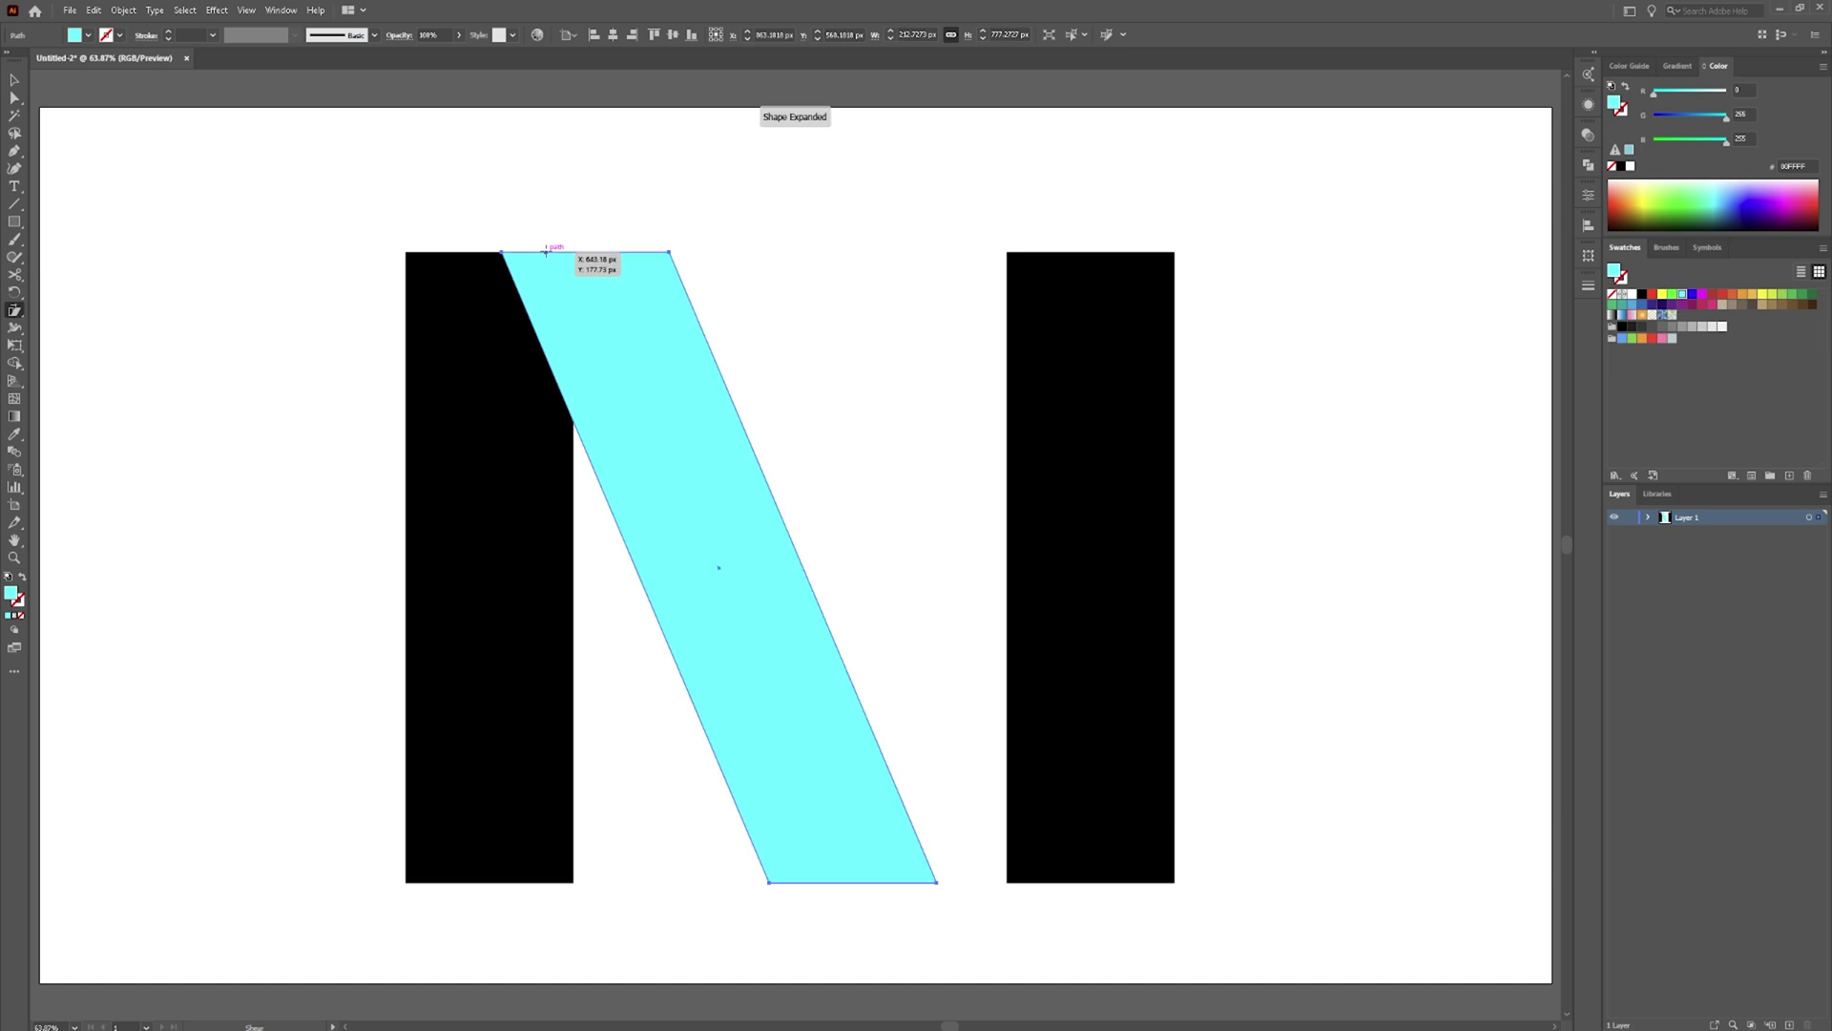
Move the cyan diagonal so its top-left corner snaps exactly onto the top-left corner of the left black bar
key(v)
drag(697, 479, 601, 481)
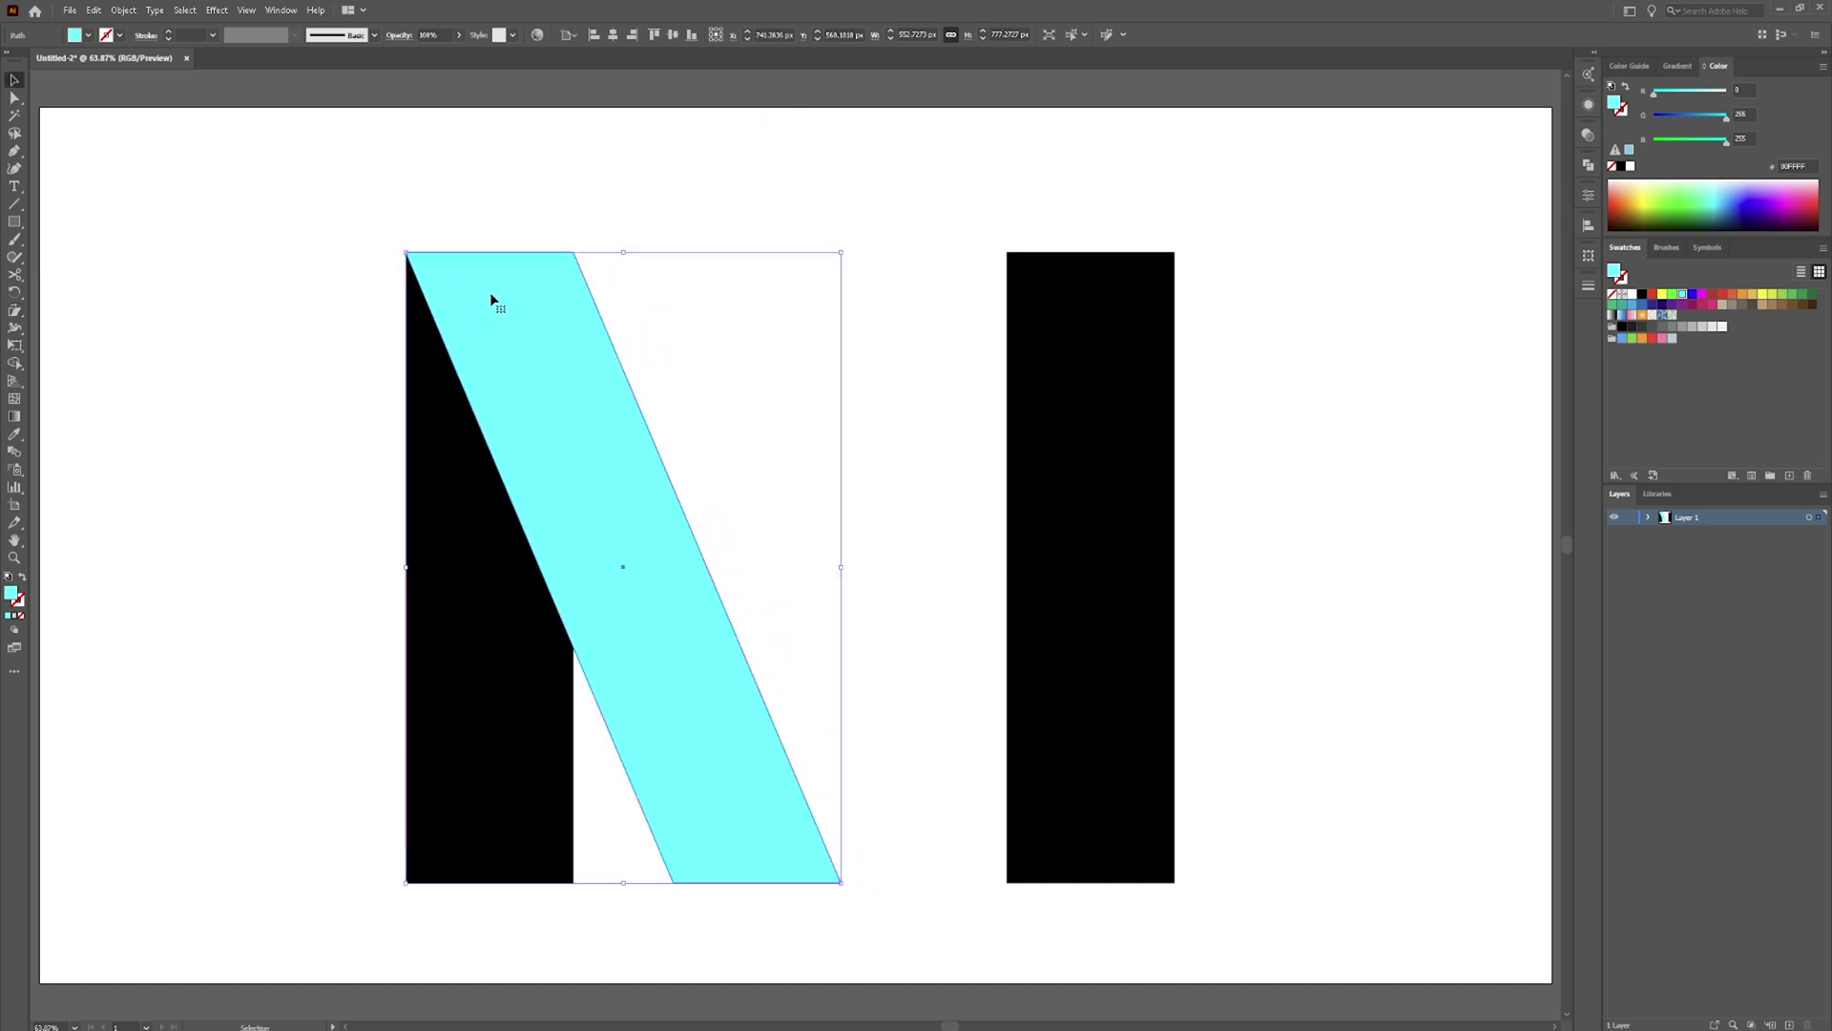
scroll(448, 248, up, 5)
drag(432, 419, 481, 420)
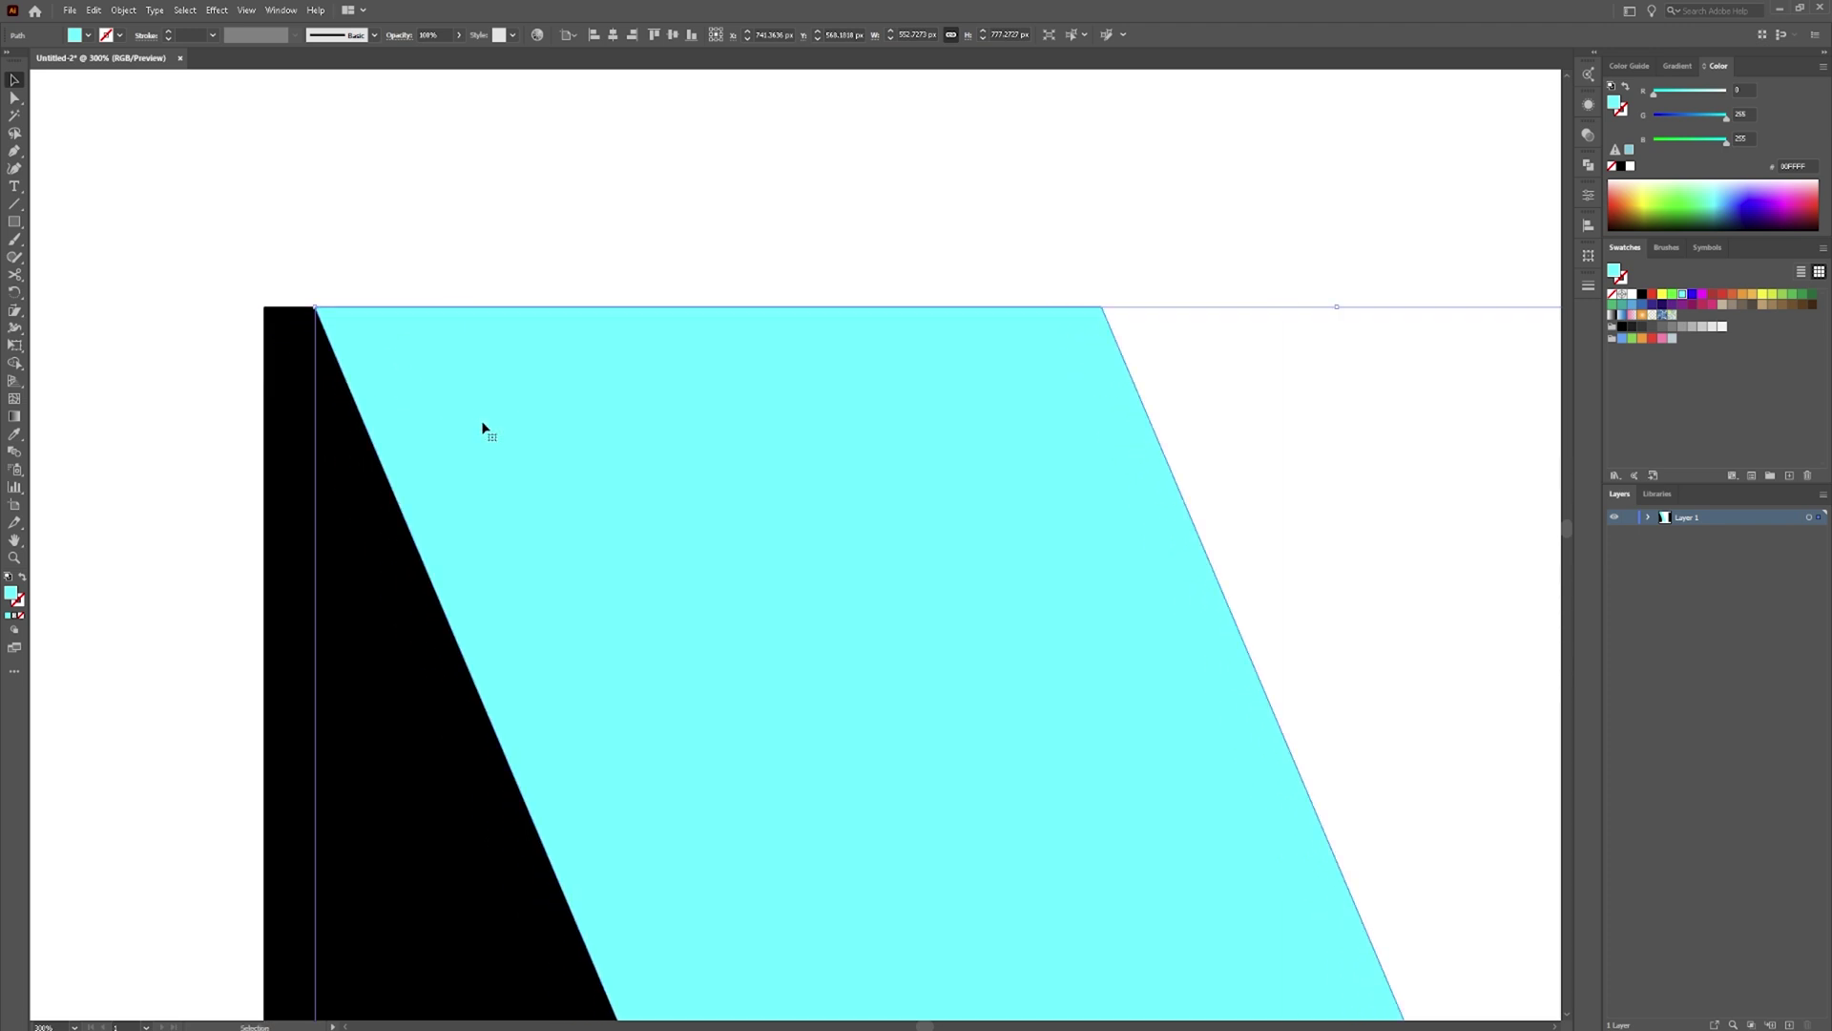
key(a)
drag(316, 307, 266, 310)
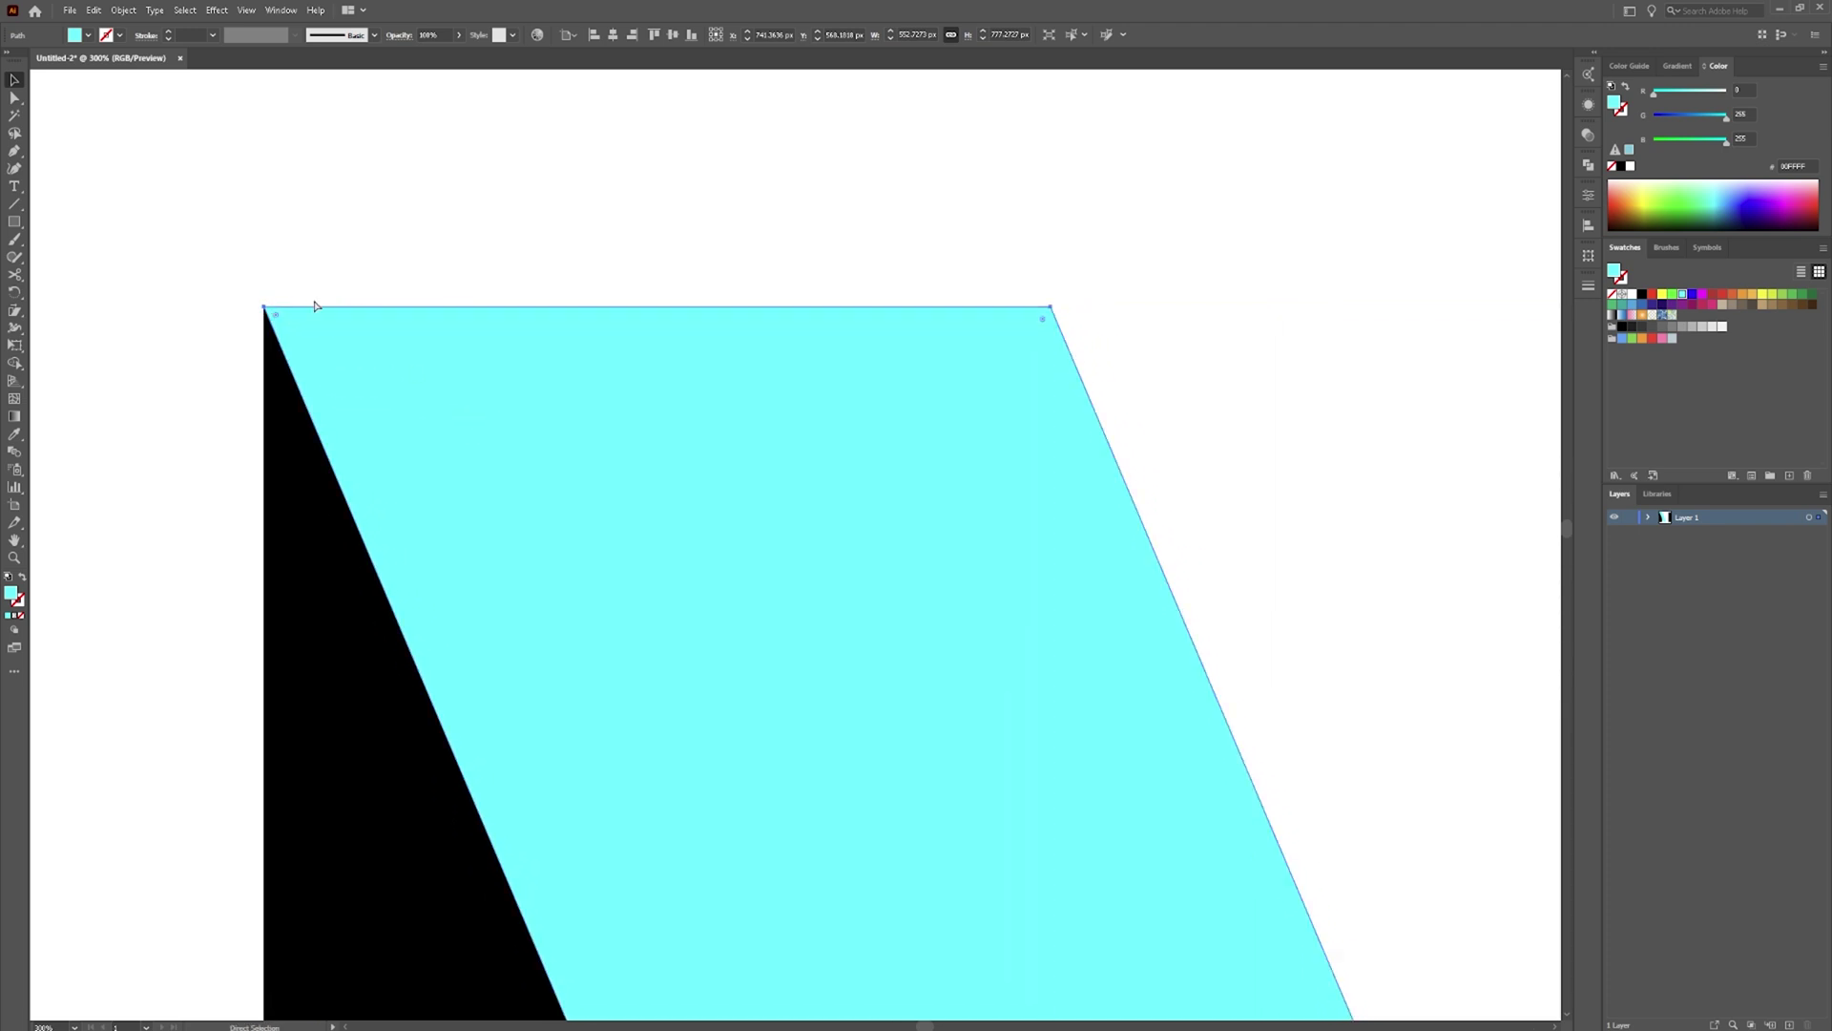
key(v)
click(758, 254)
scroll(907, 252, down, 2)
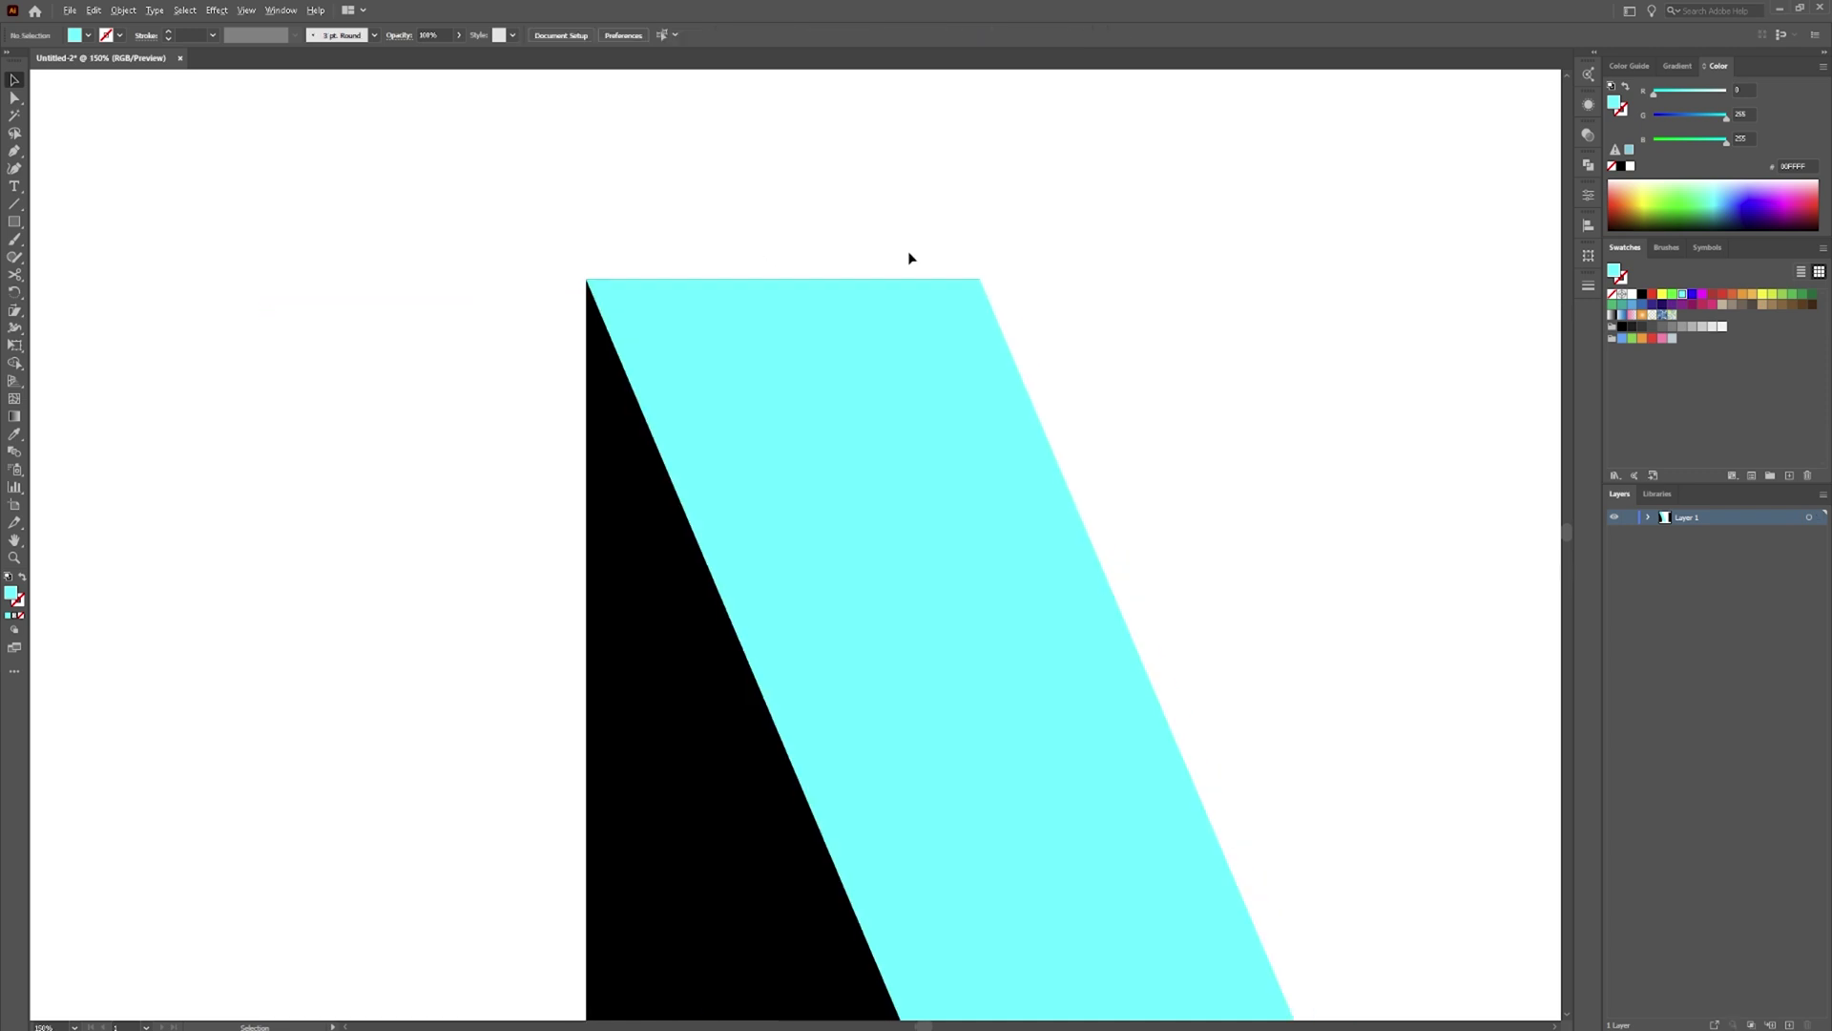
Create a reflected copy of the cyan diagonal across the horizontal axis
scroll(1141, 331, down, 3)
drag(1223, 409, 769, 372)
right_click(718, 559)
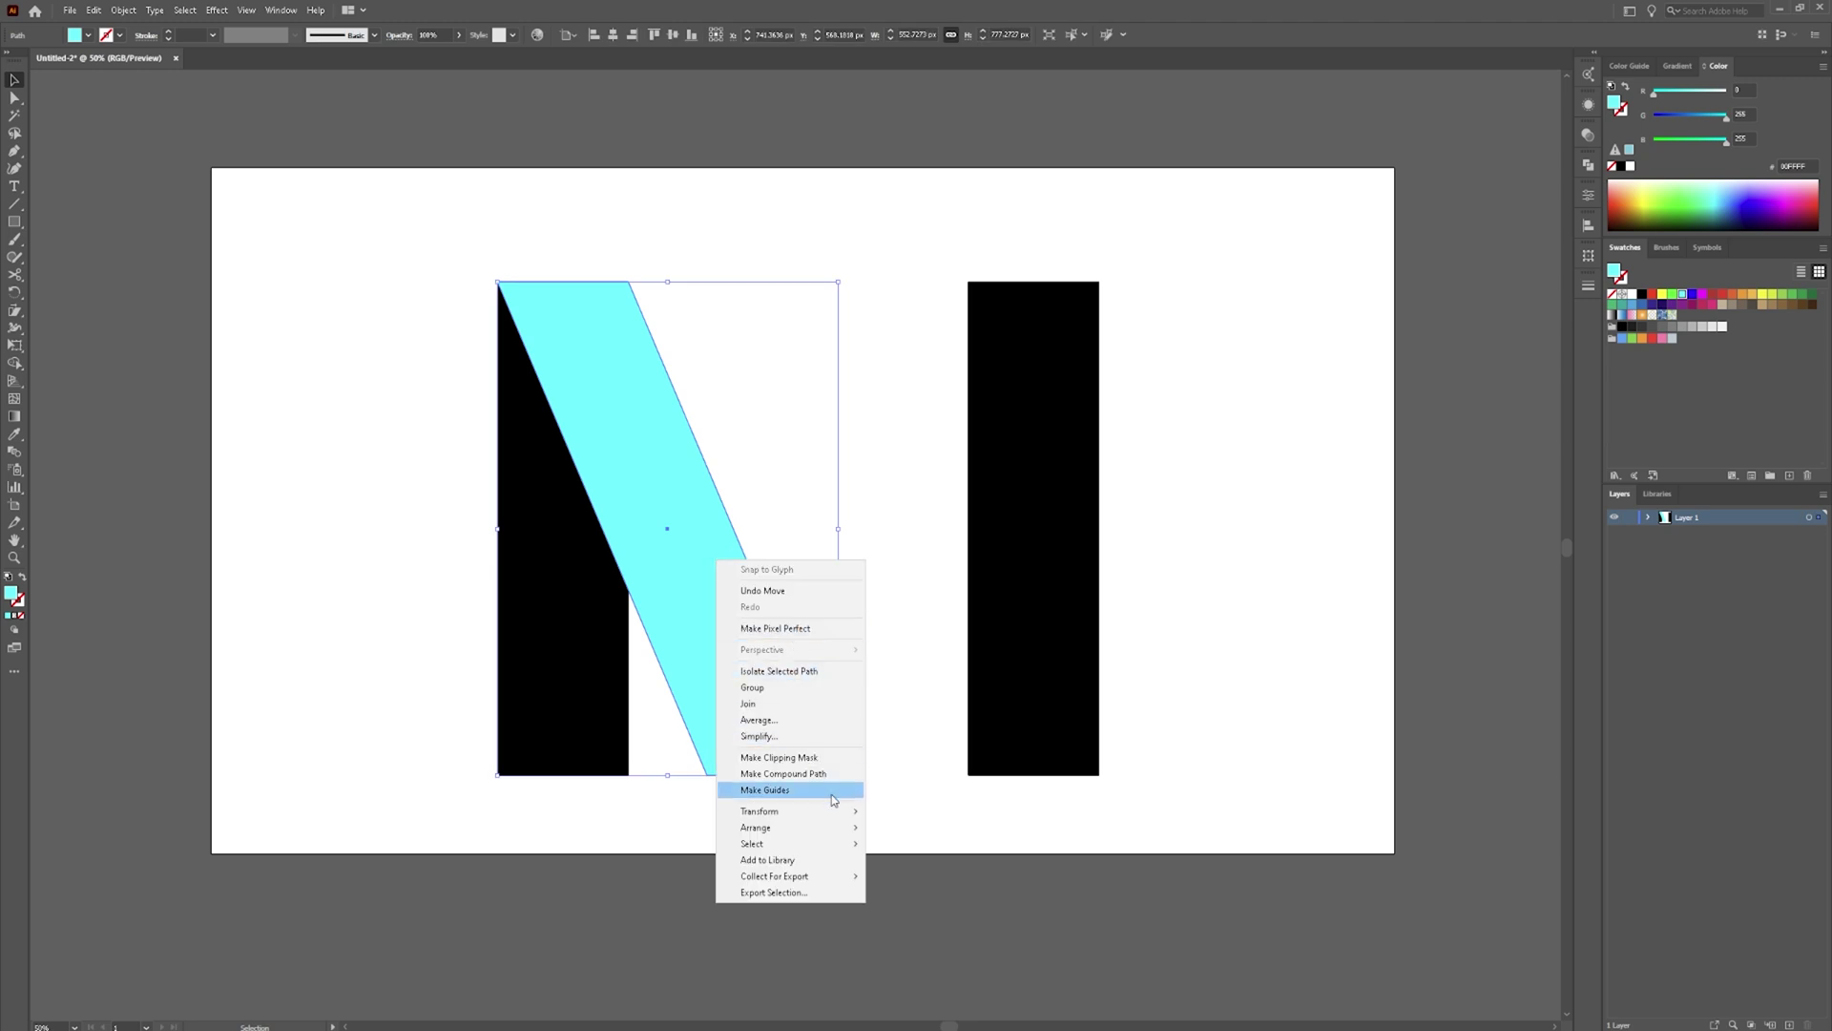
mouse_move(833, 816)
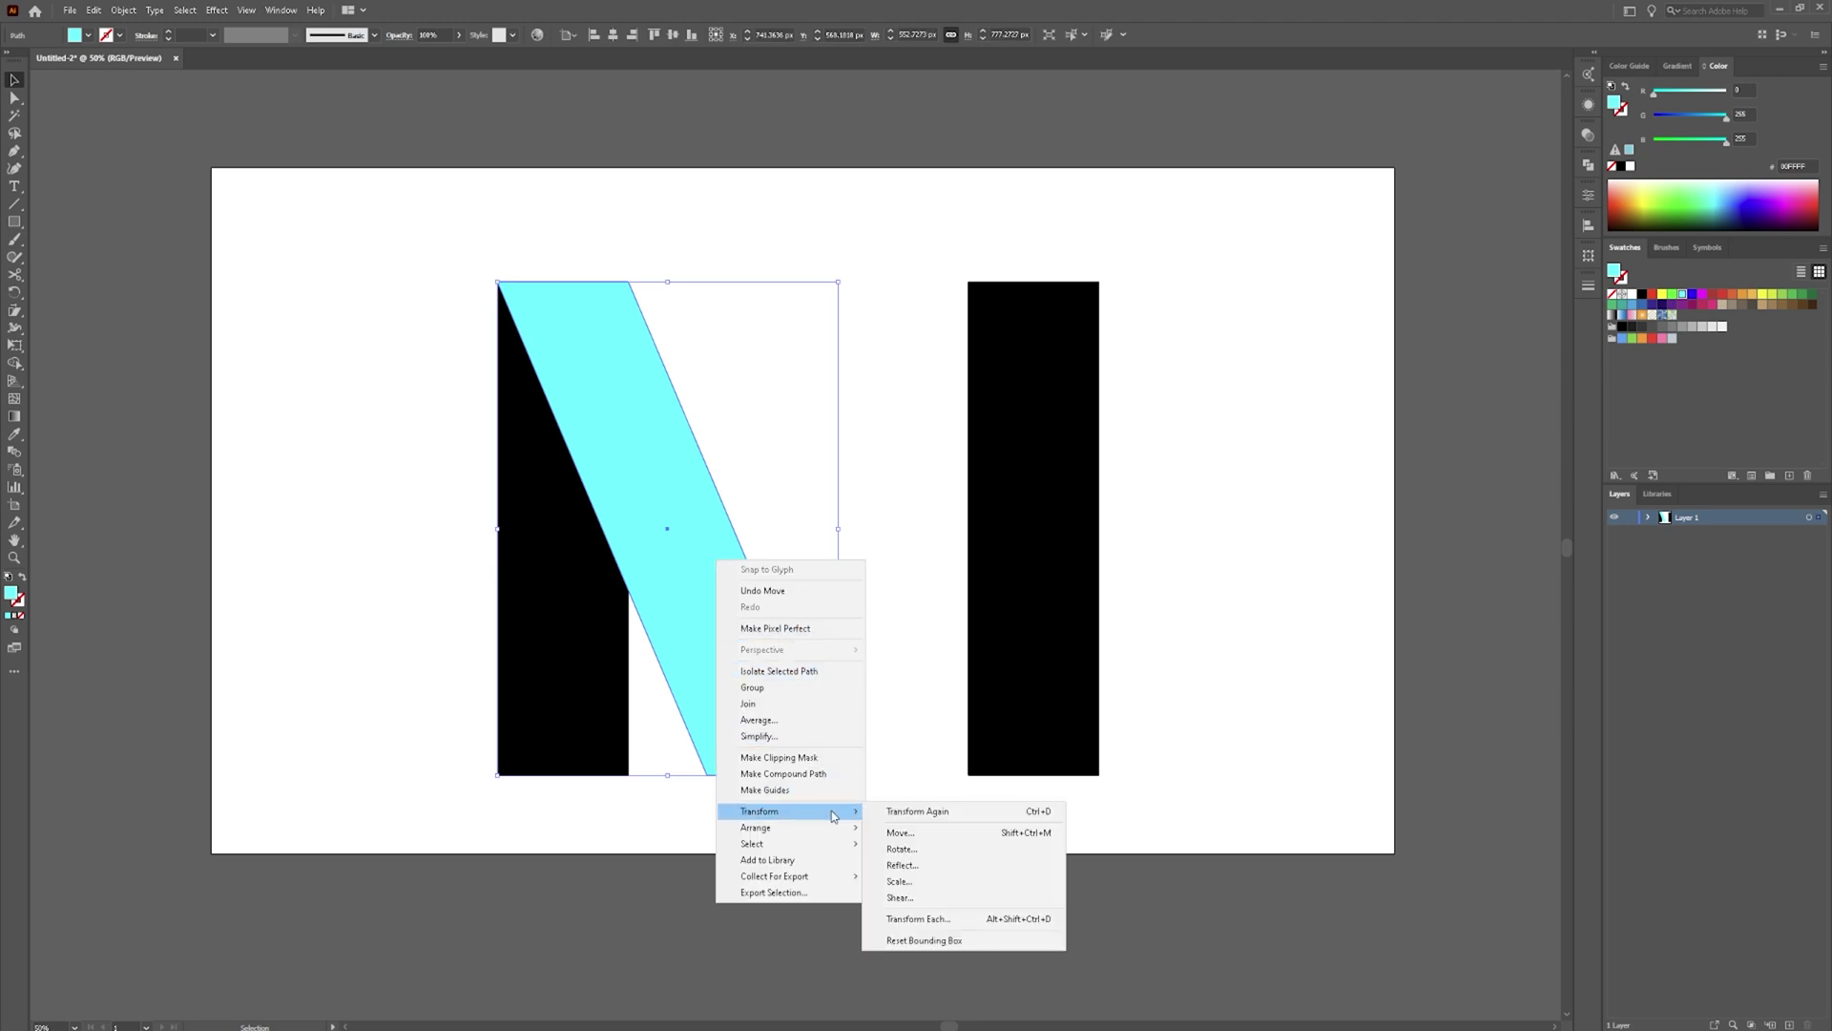
click(923, 866)
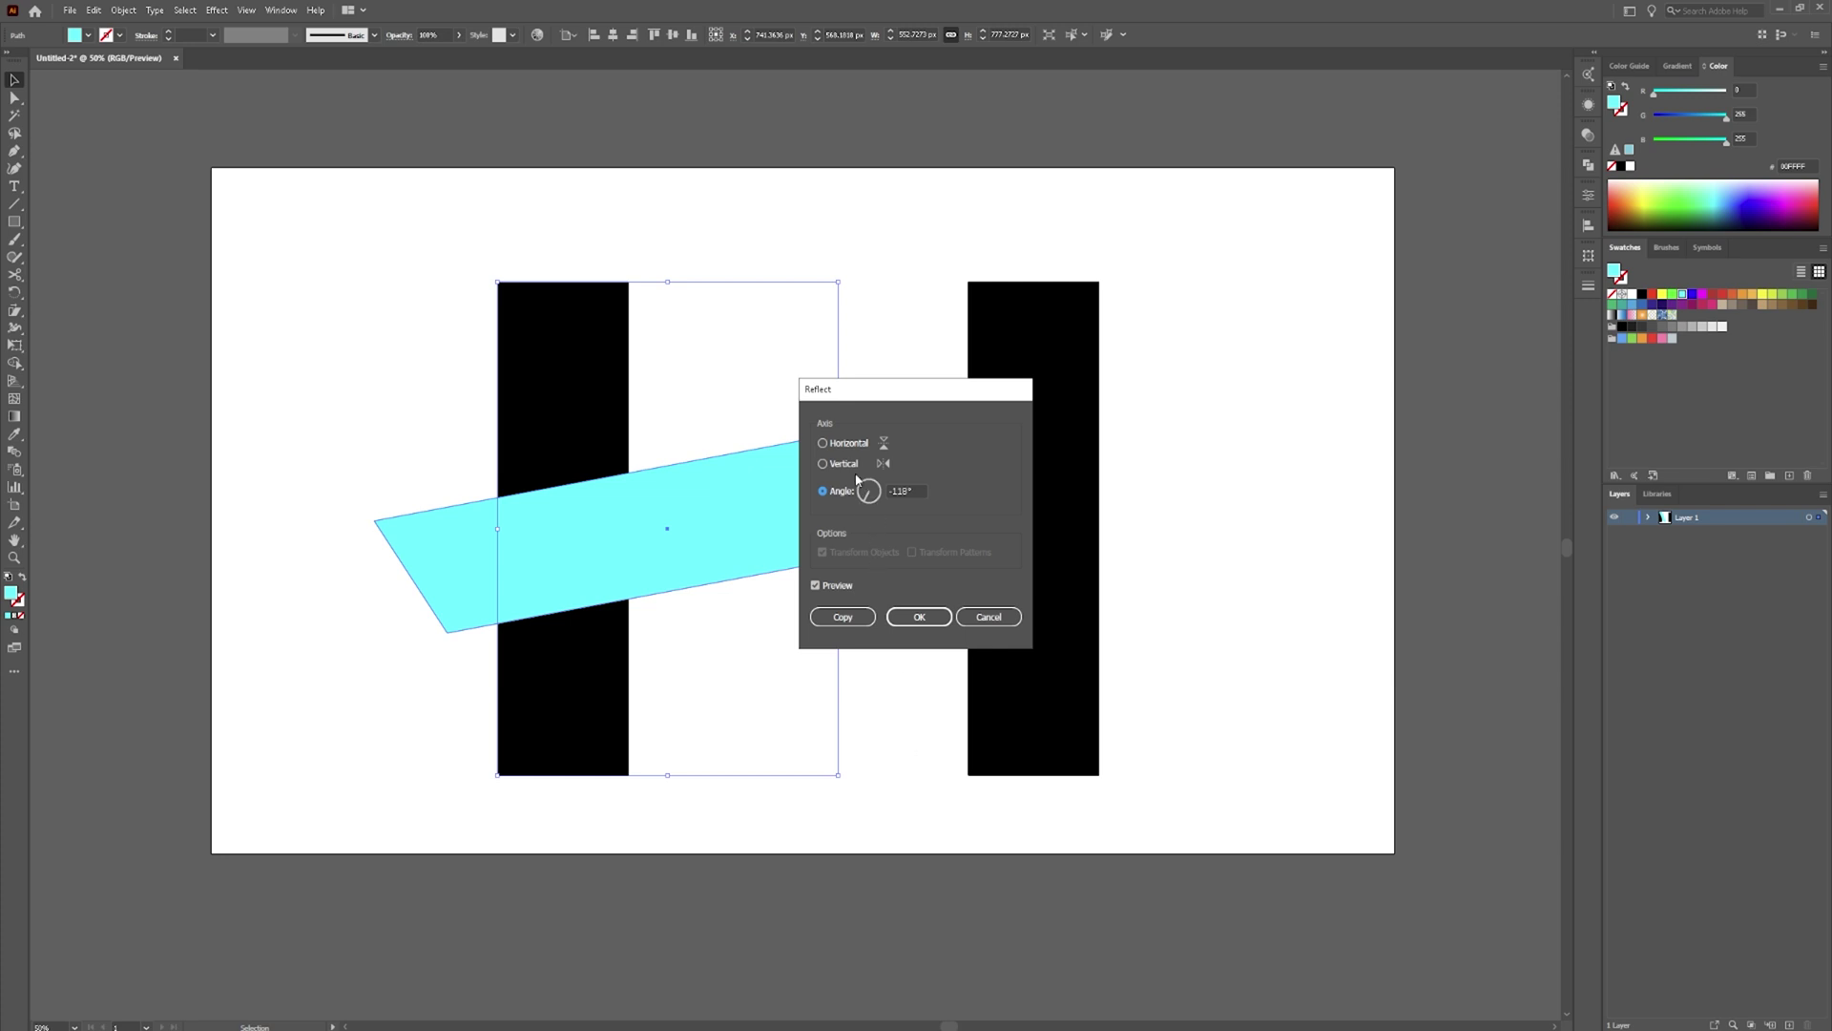
click(841, 445)
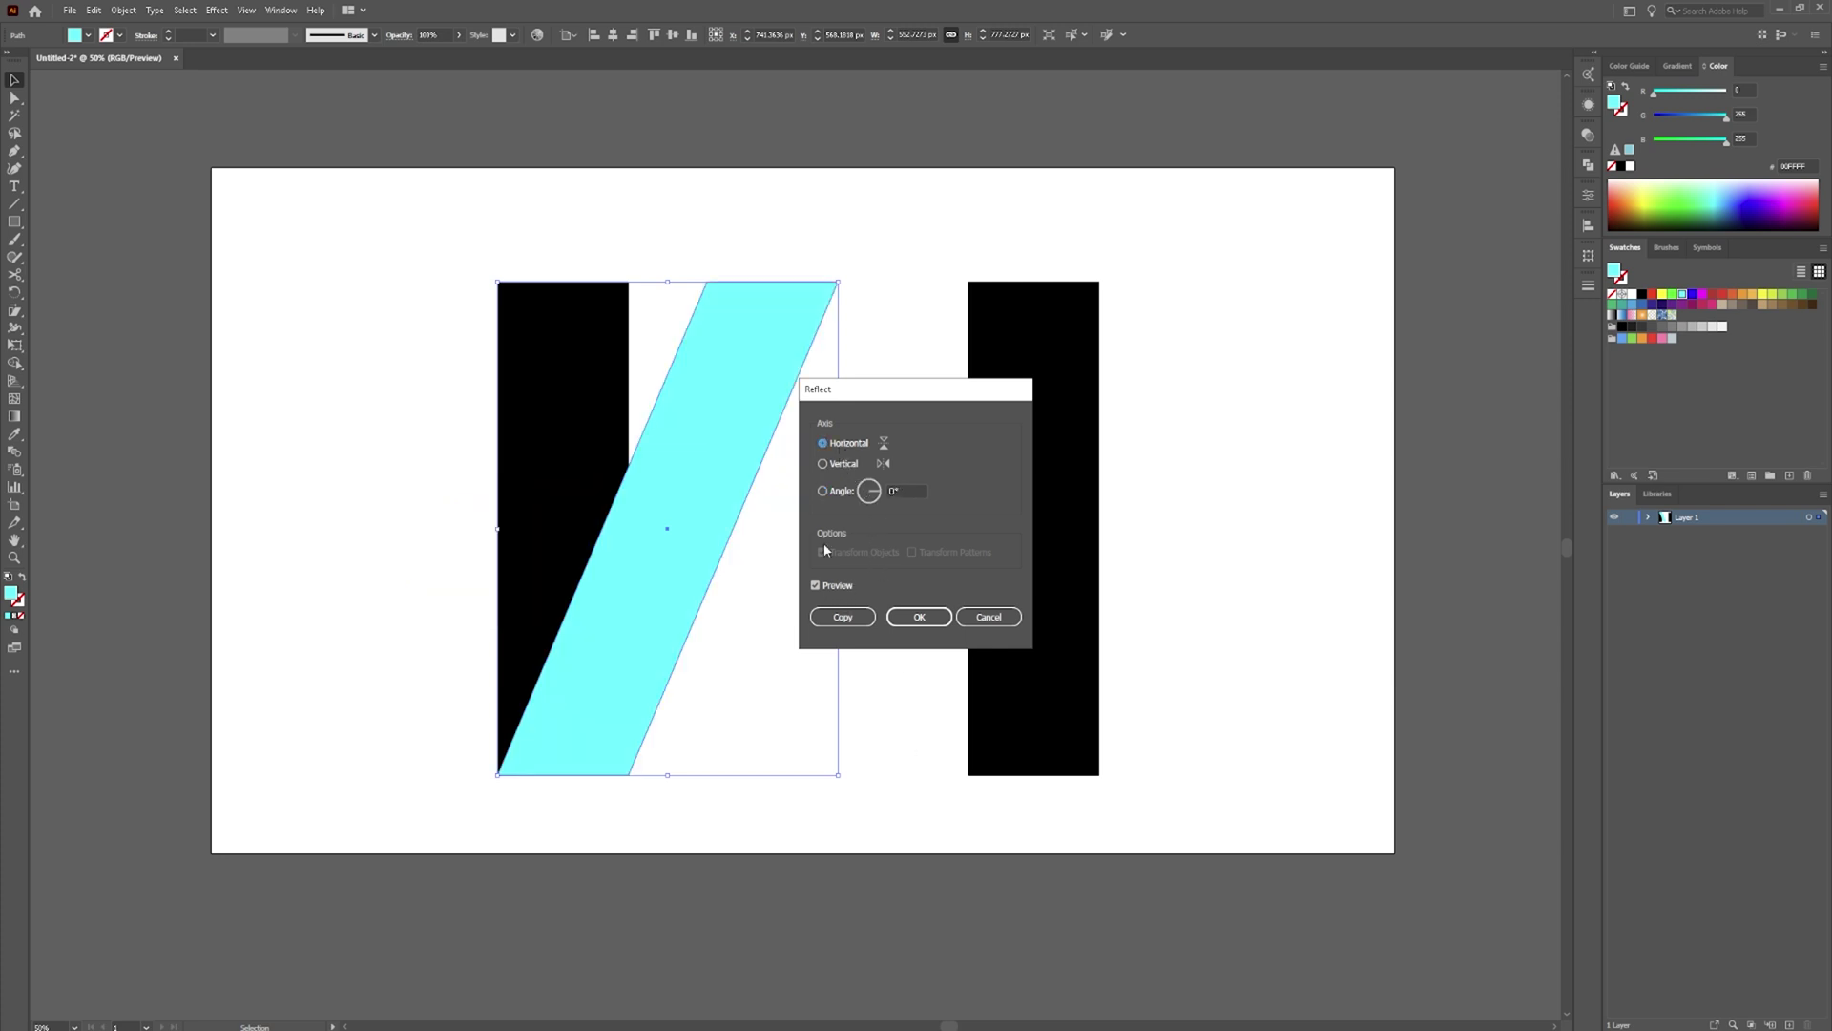
click(842, 617)
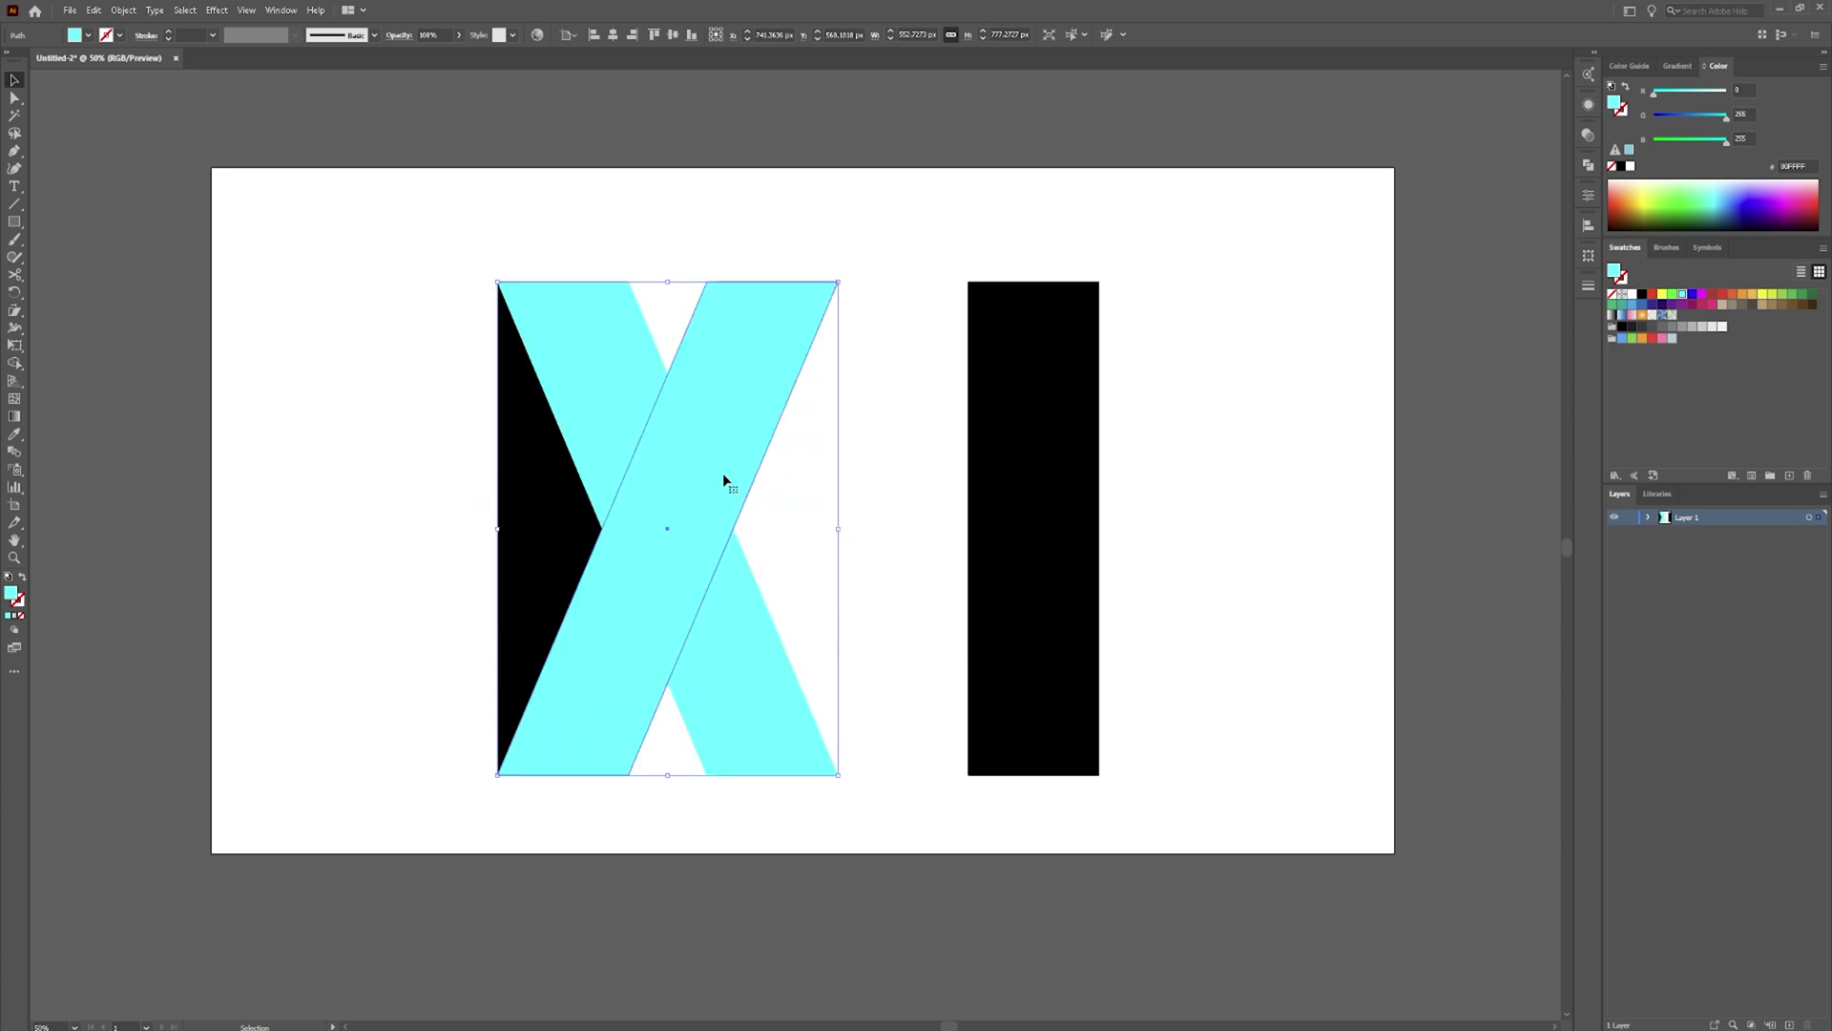
Move the reflected diagonal so its base overlaps the first diagonal's base, and align the right black bar with its upper end
drag(730, 384, 977, 383)
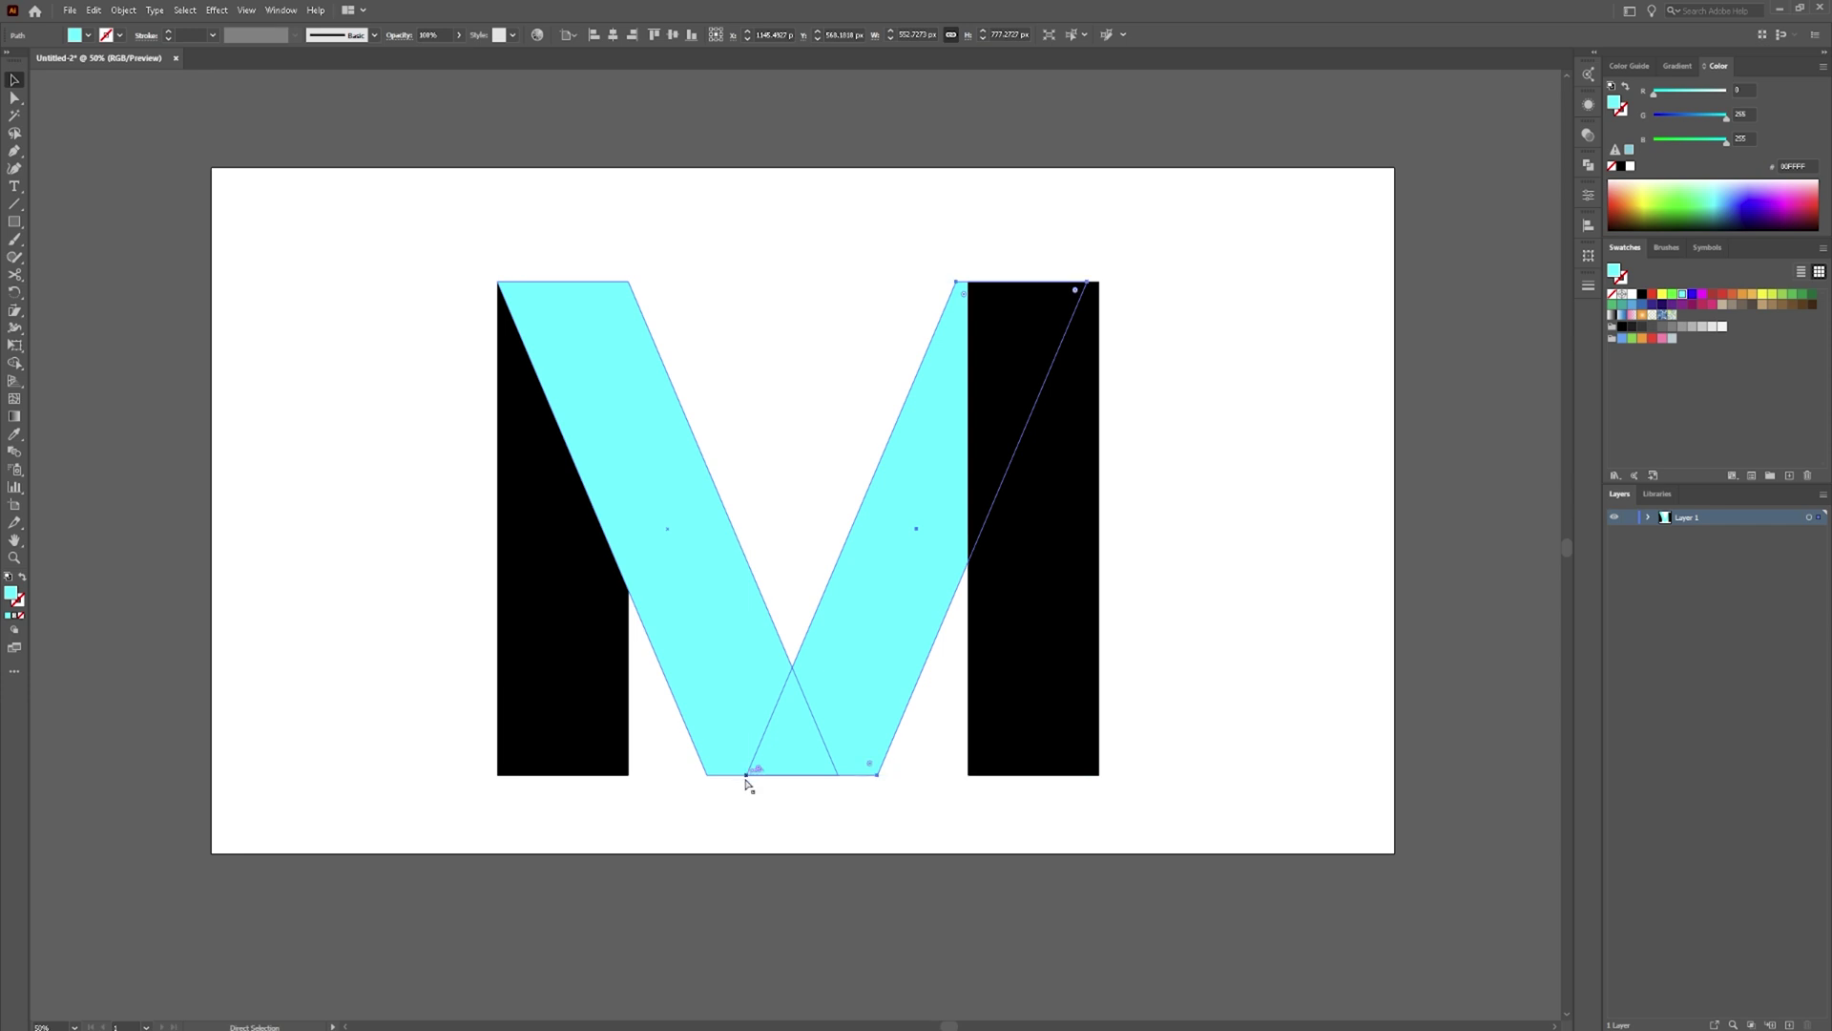
drag(746, 774, 710, 778)
click(1081, 330)
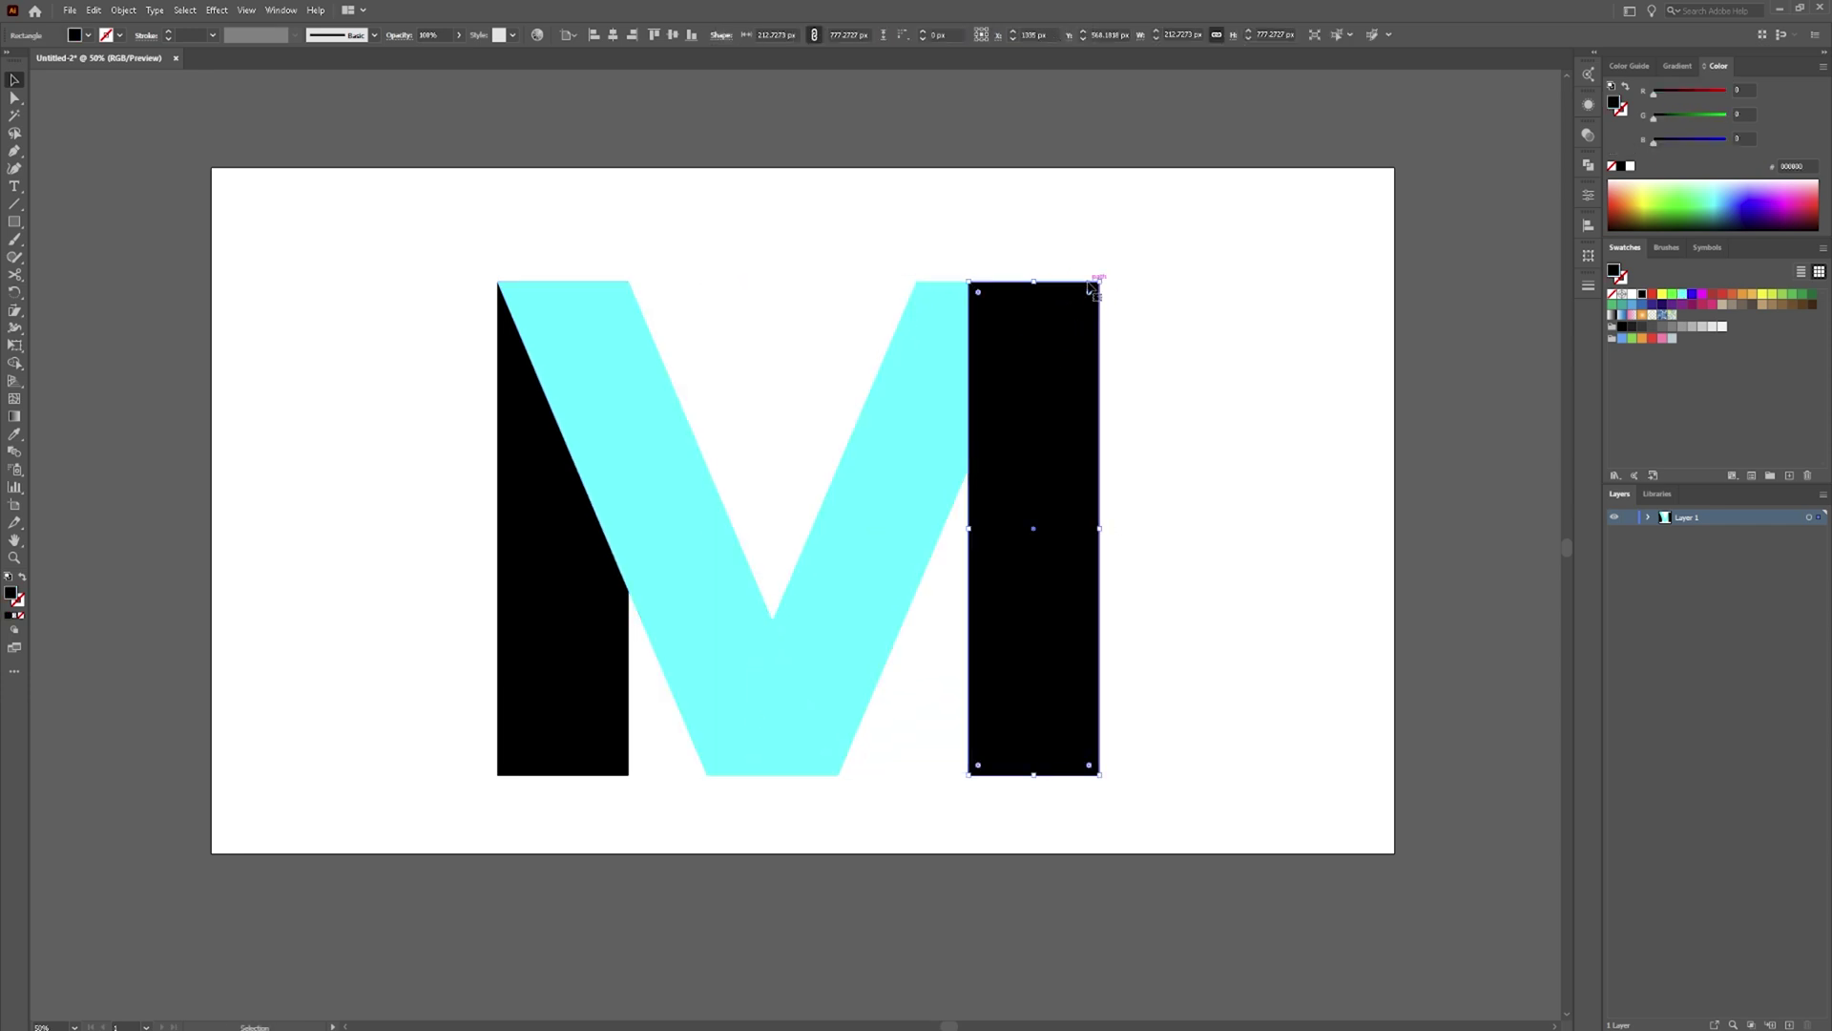
drag(1098, 283, 1047, 283)
click(1121, 274)
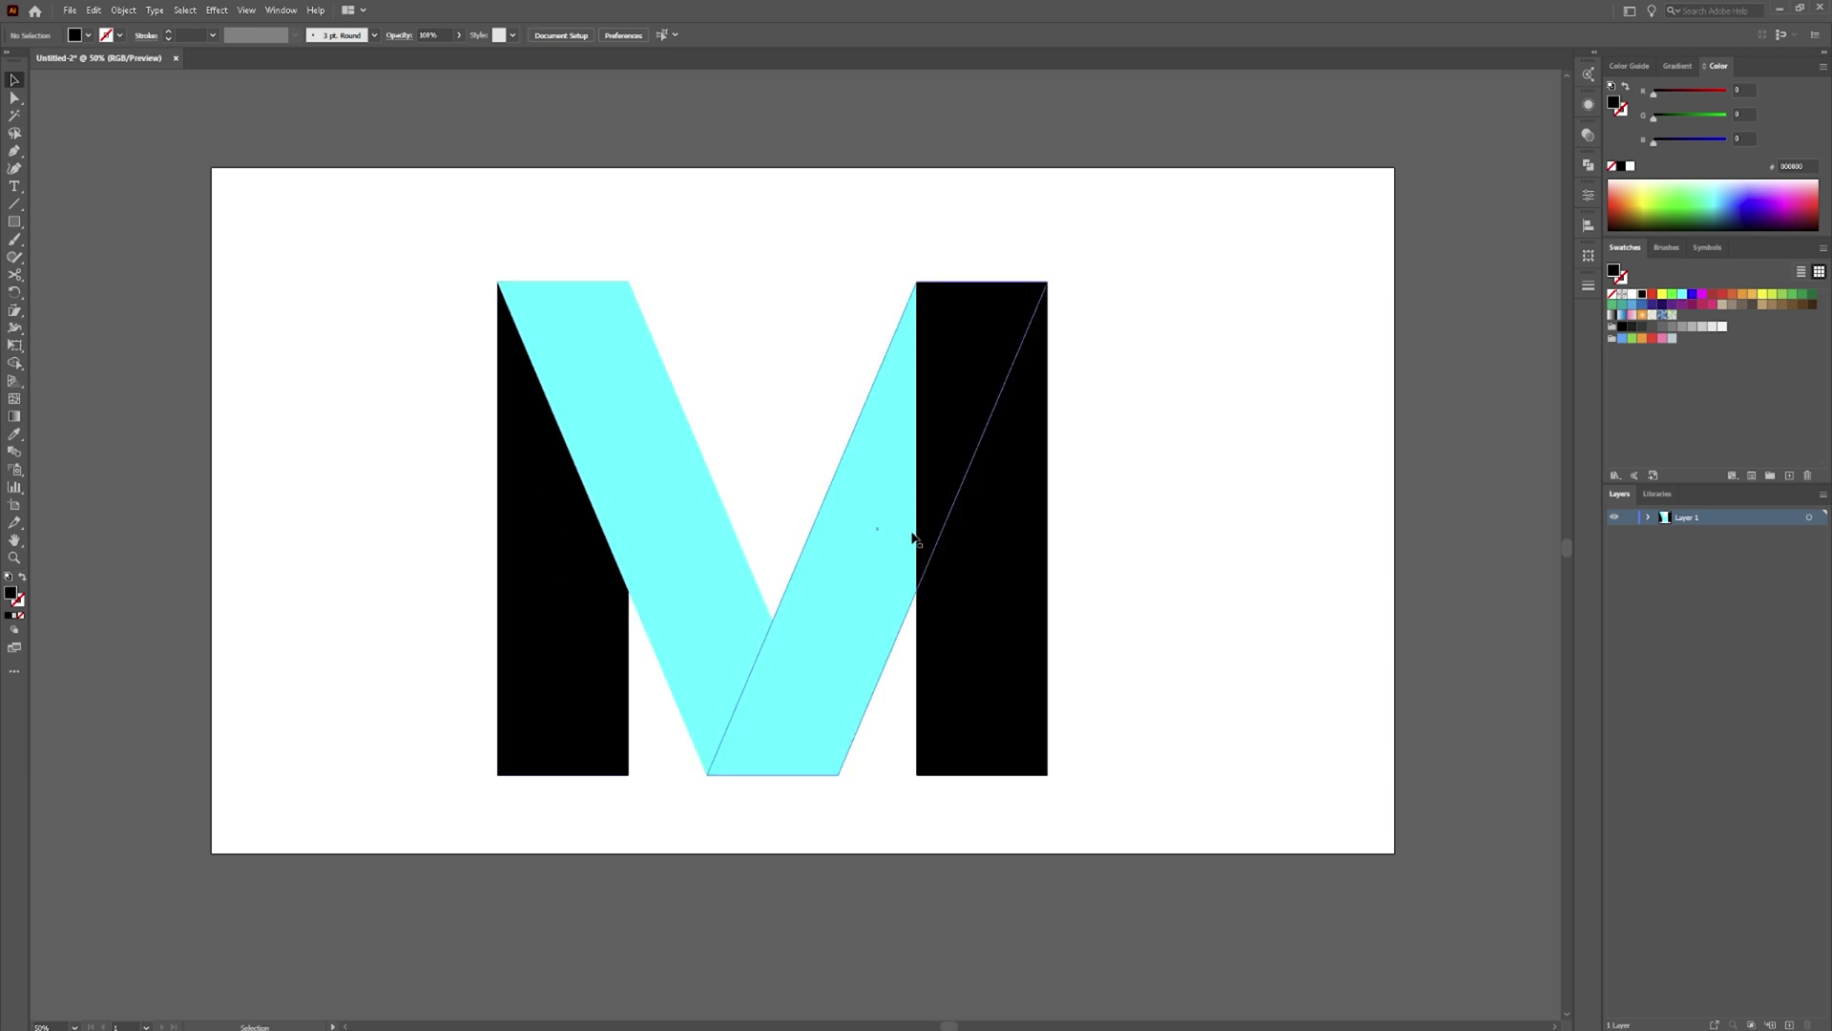
Apply a linear gradient to the left black bar using the White, Black preset
click(520, 546)
click(1679, 66)
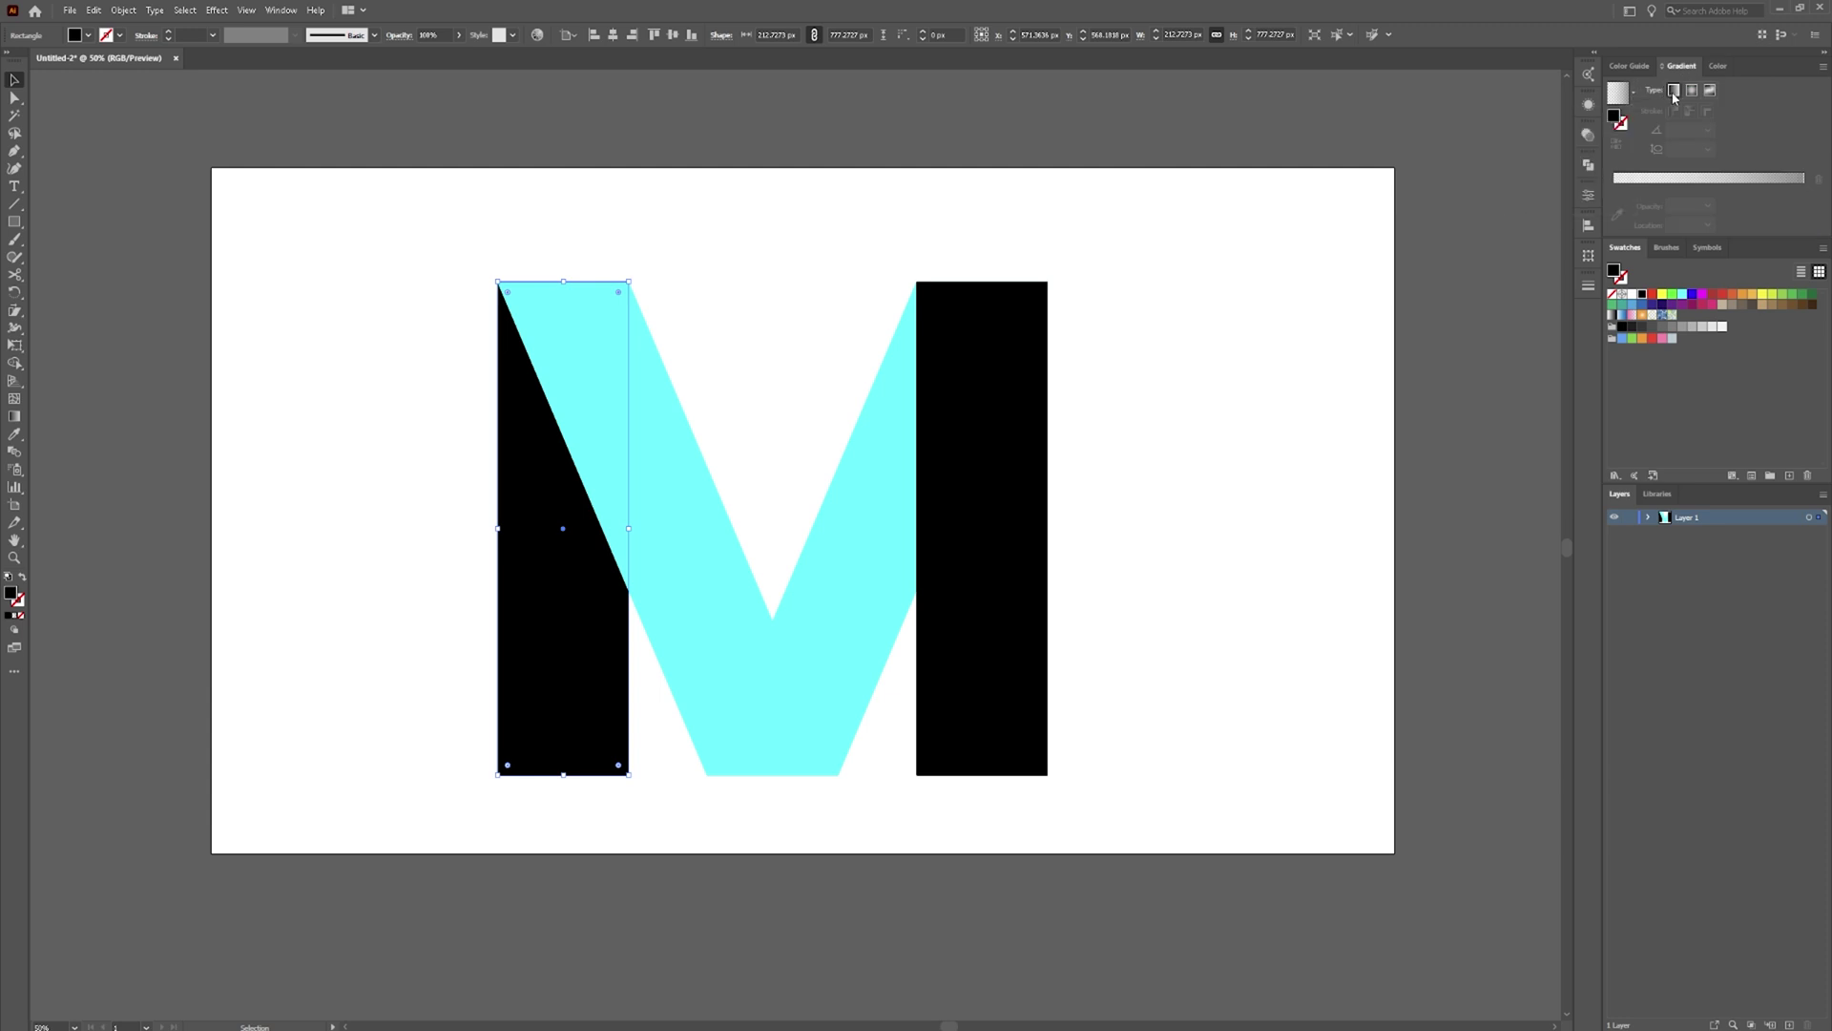
click(1674, 90)
click(1633, 91)
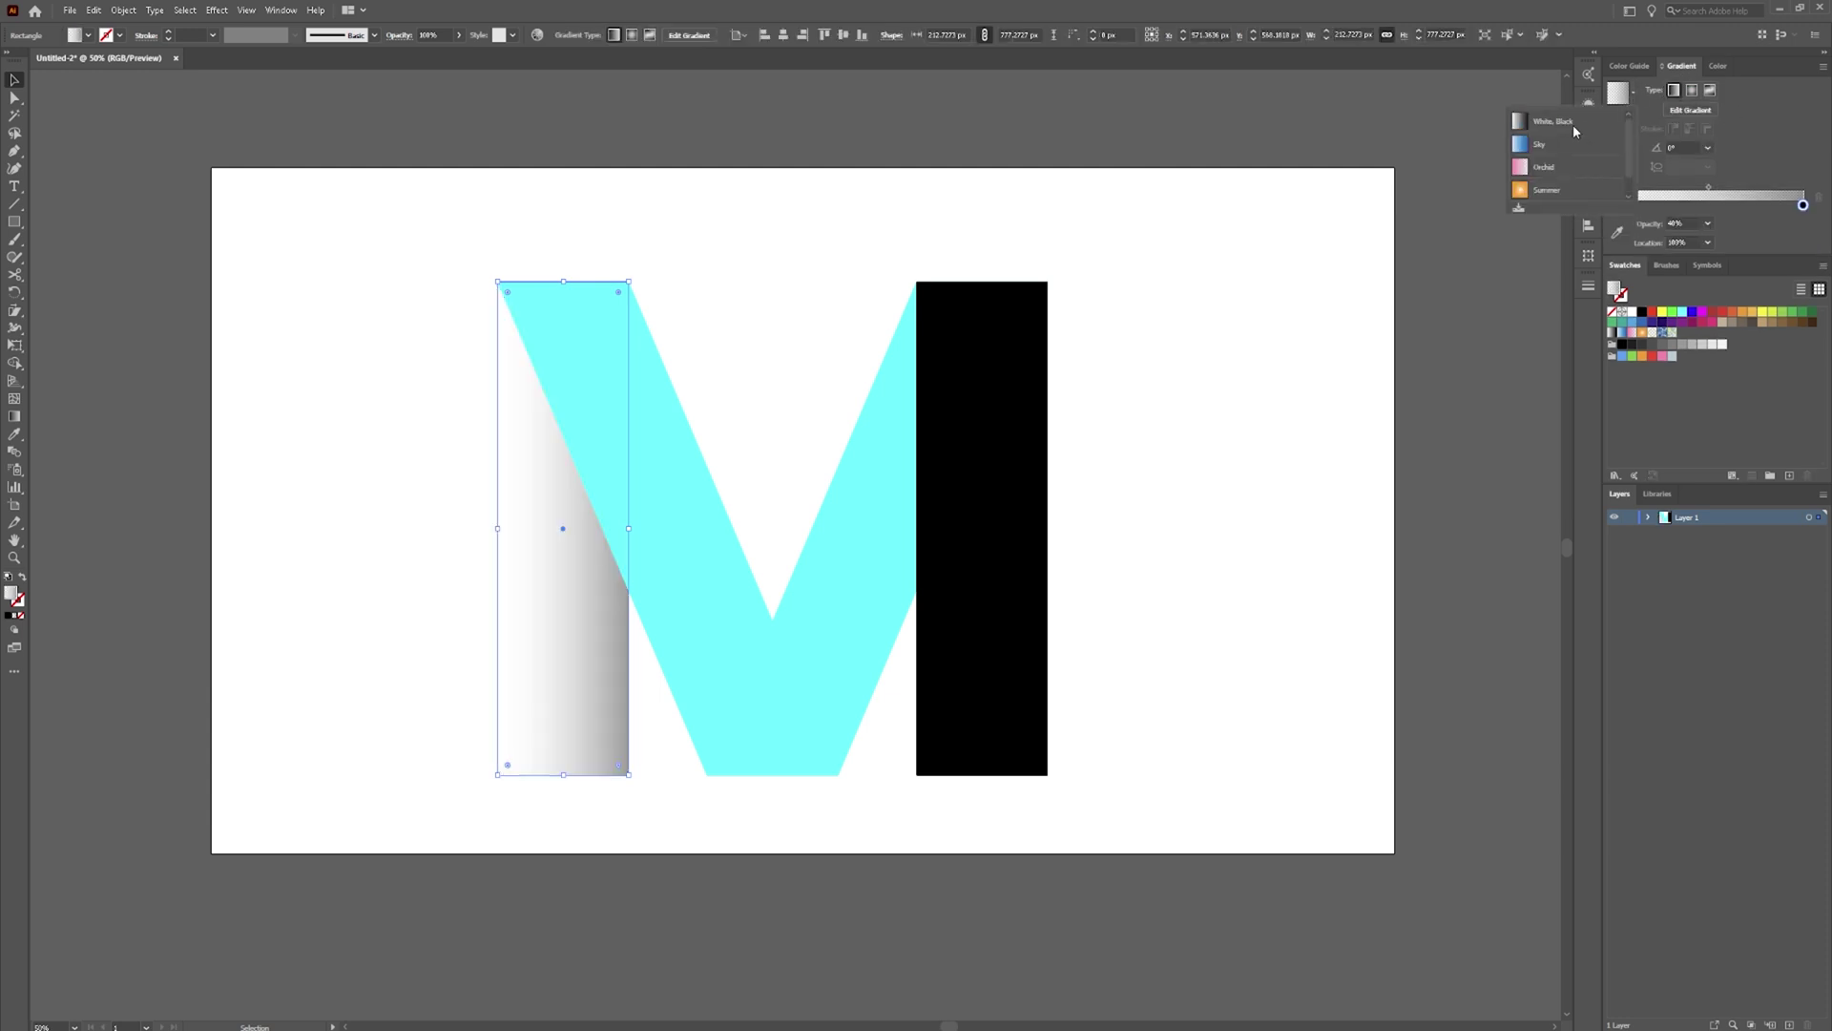
click(1556, 121)
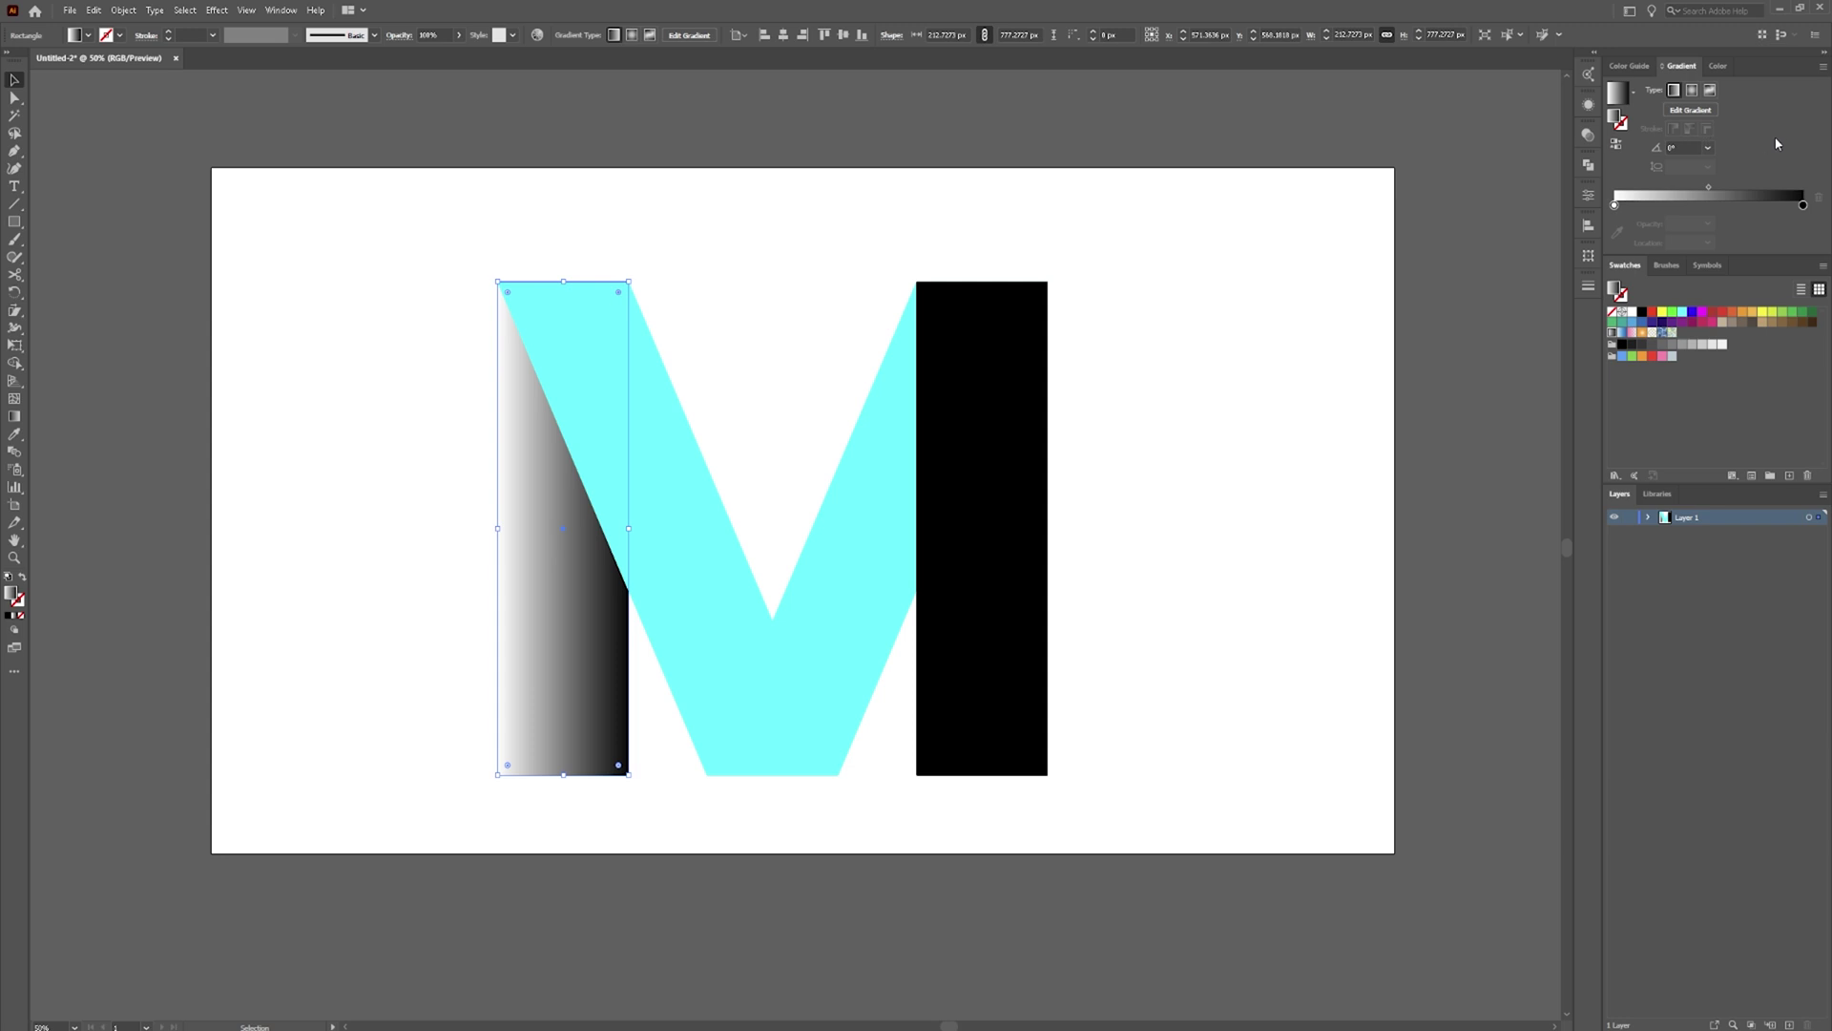
Recolor the left bar's gradient with a yellow start stop and a green end stop
click(1615, 206)
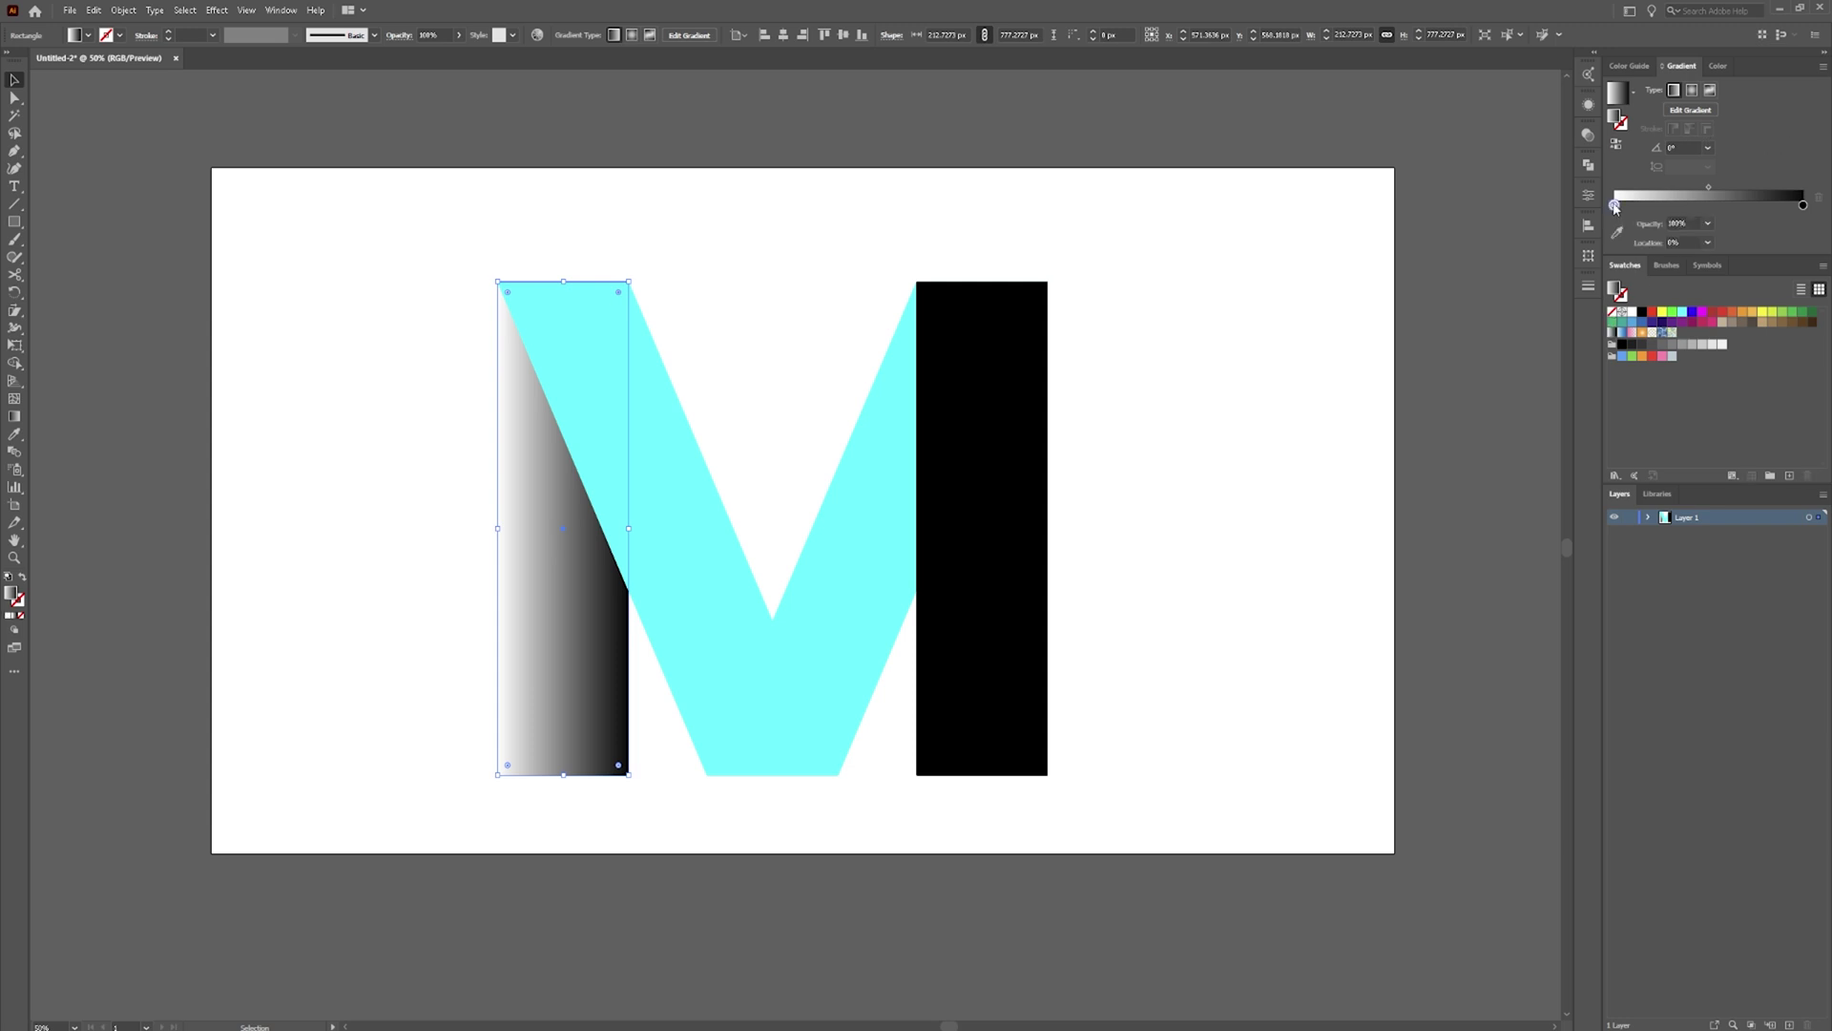
key(g)
click(1661, 296)
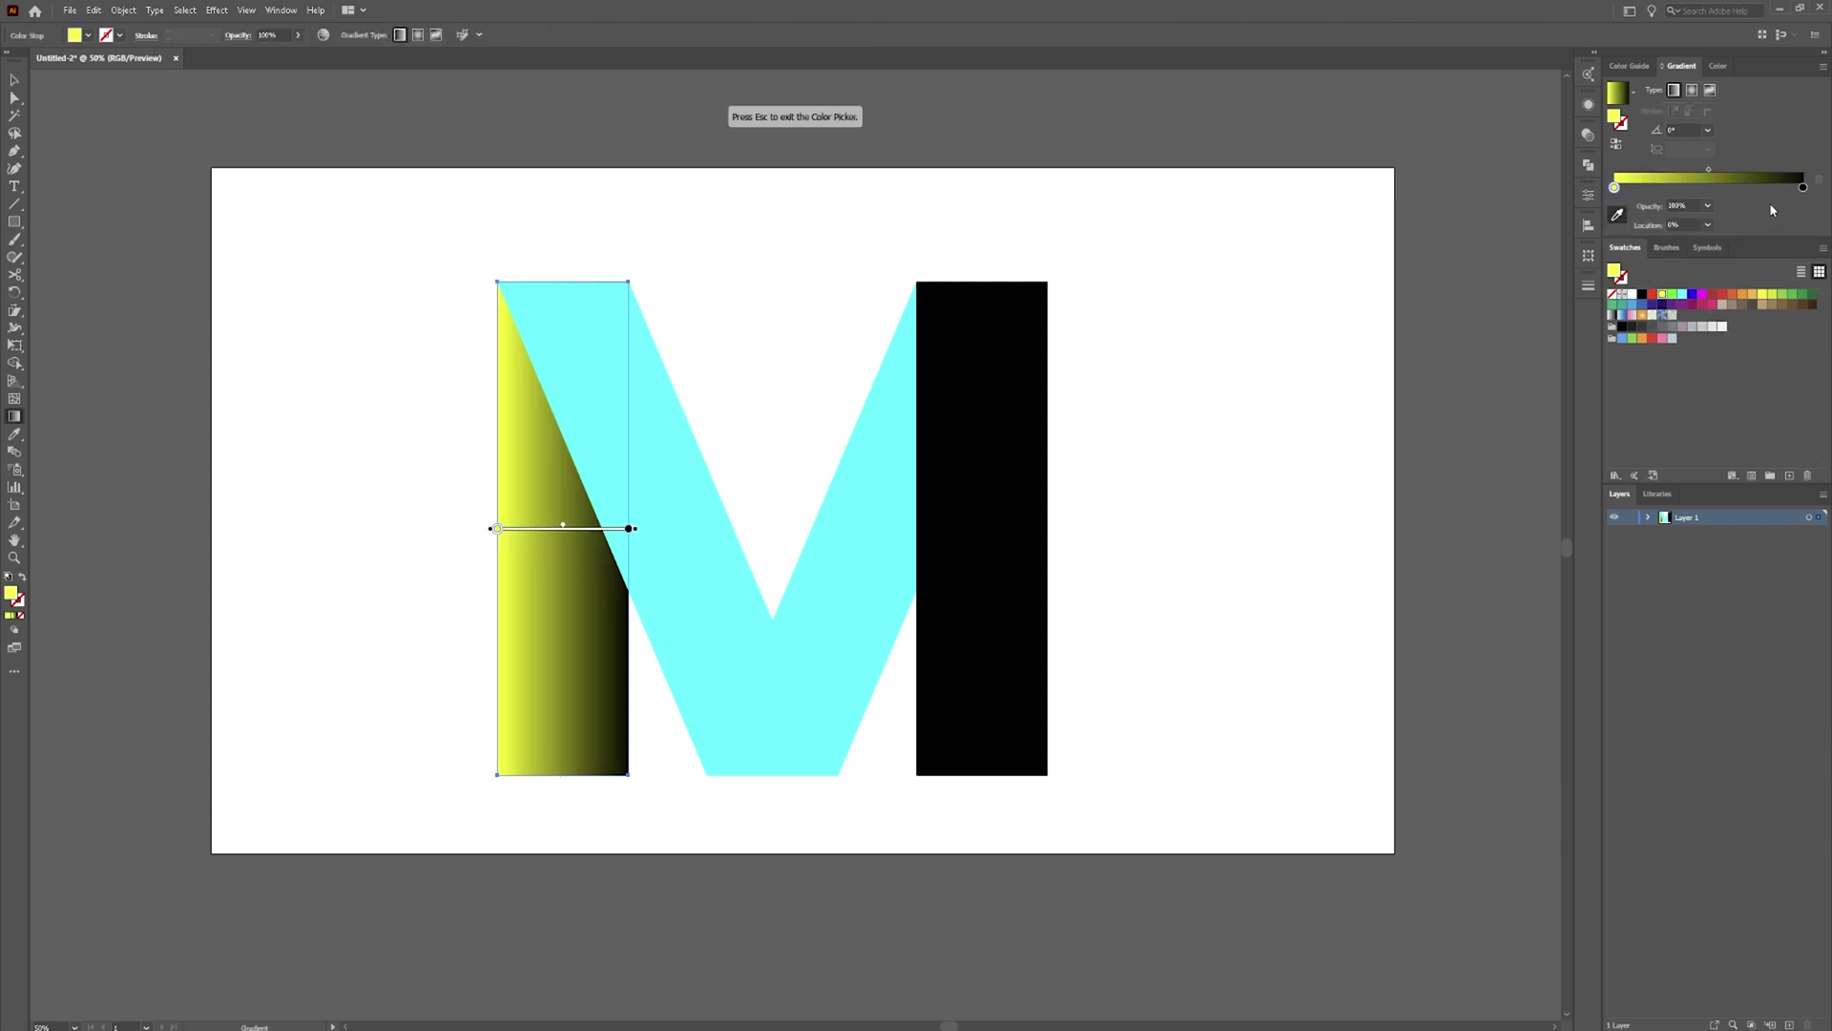
click(1802, 187)
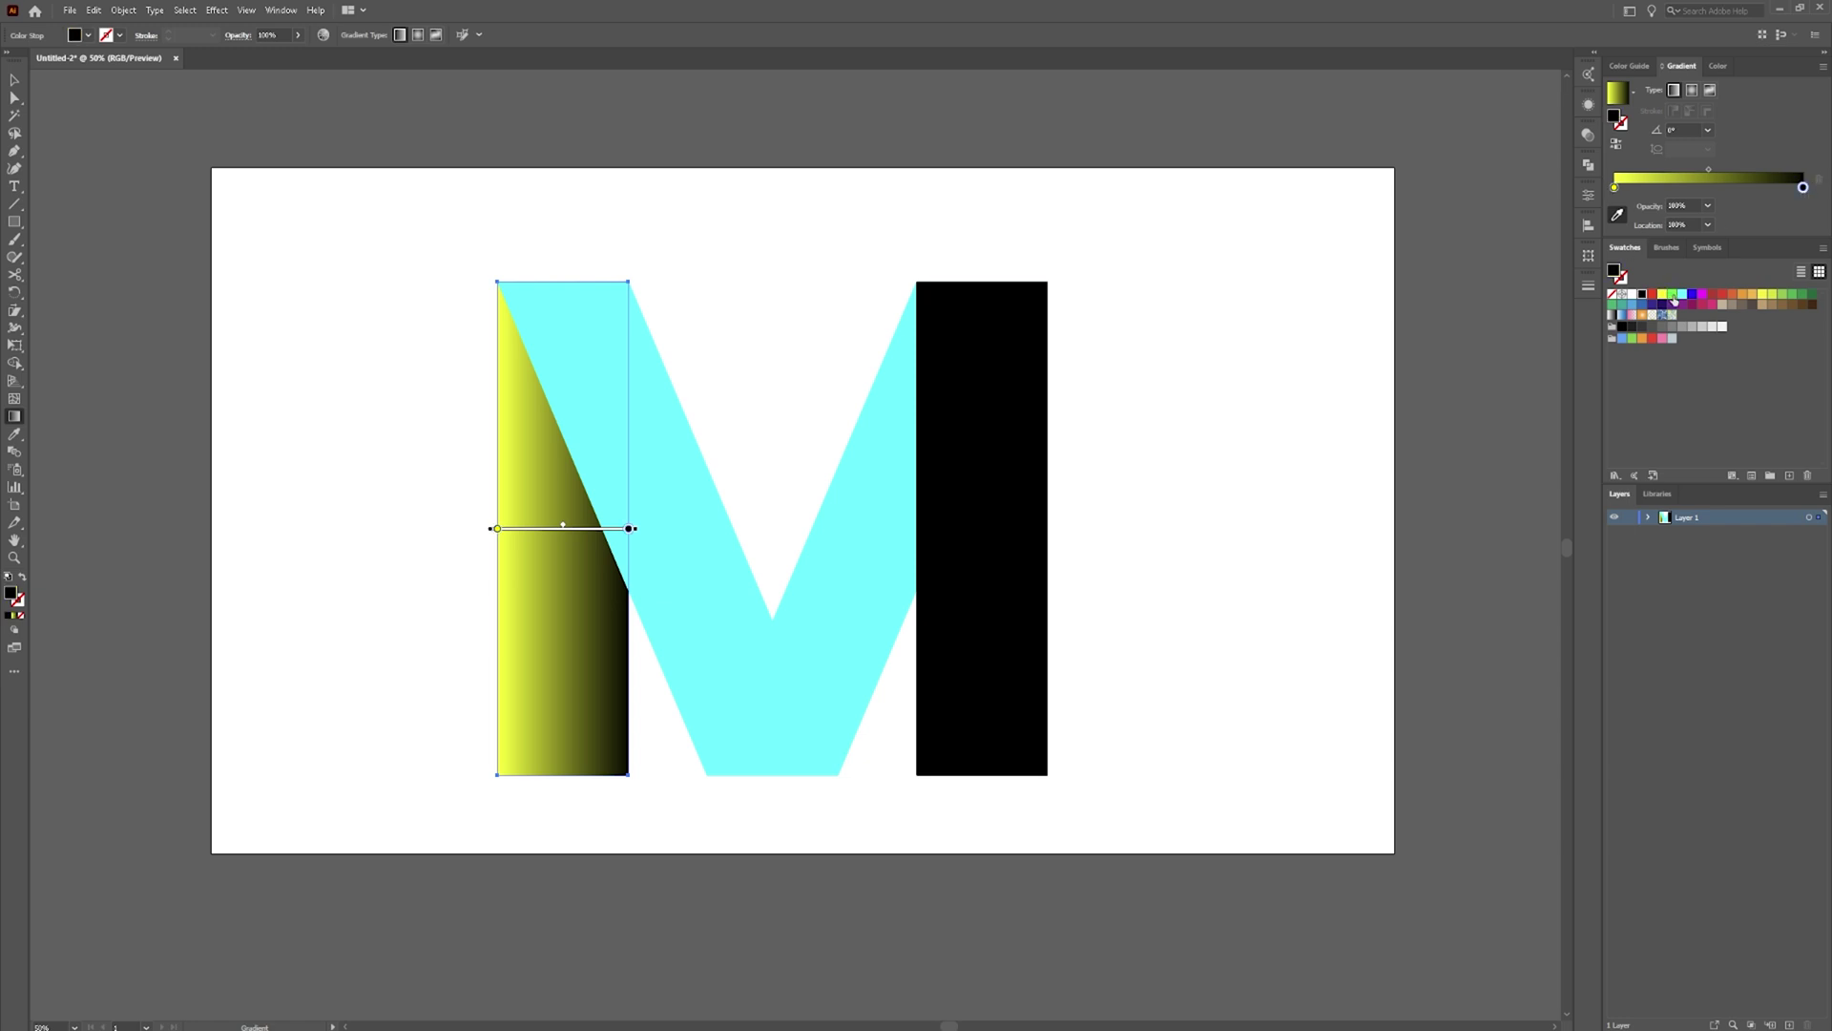
click(1673, 296)
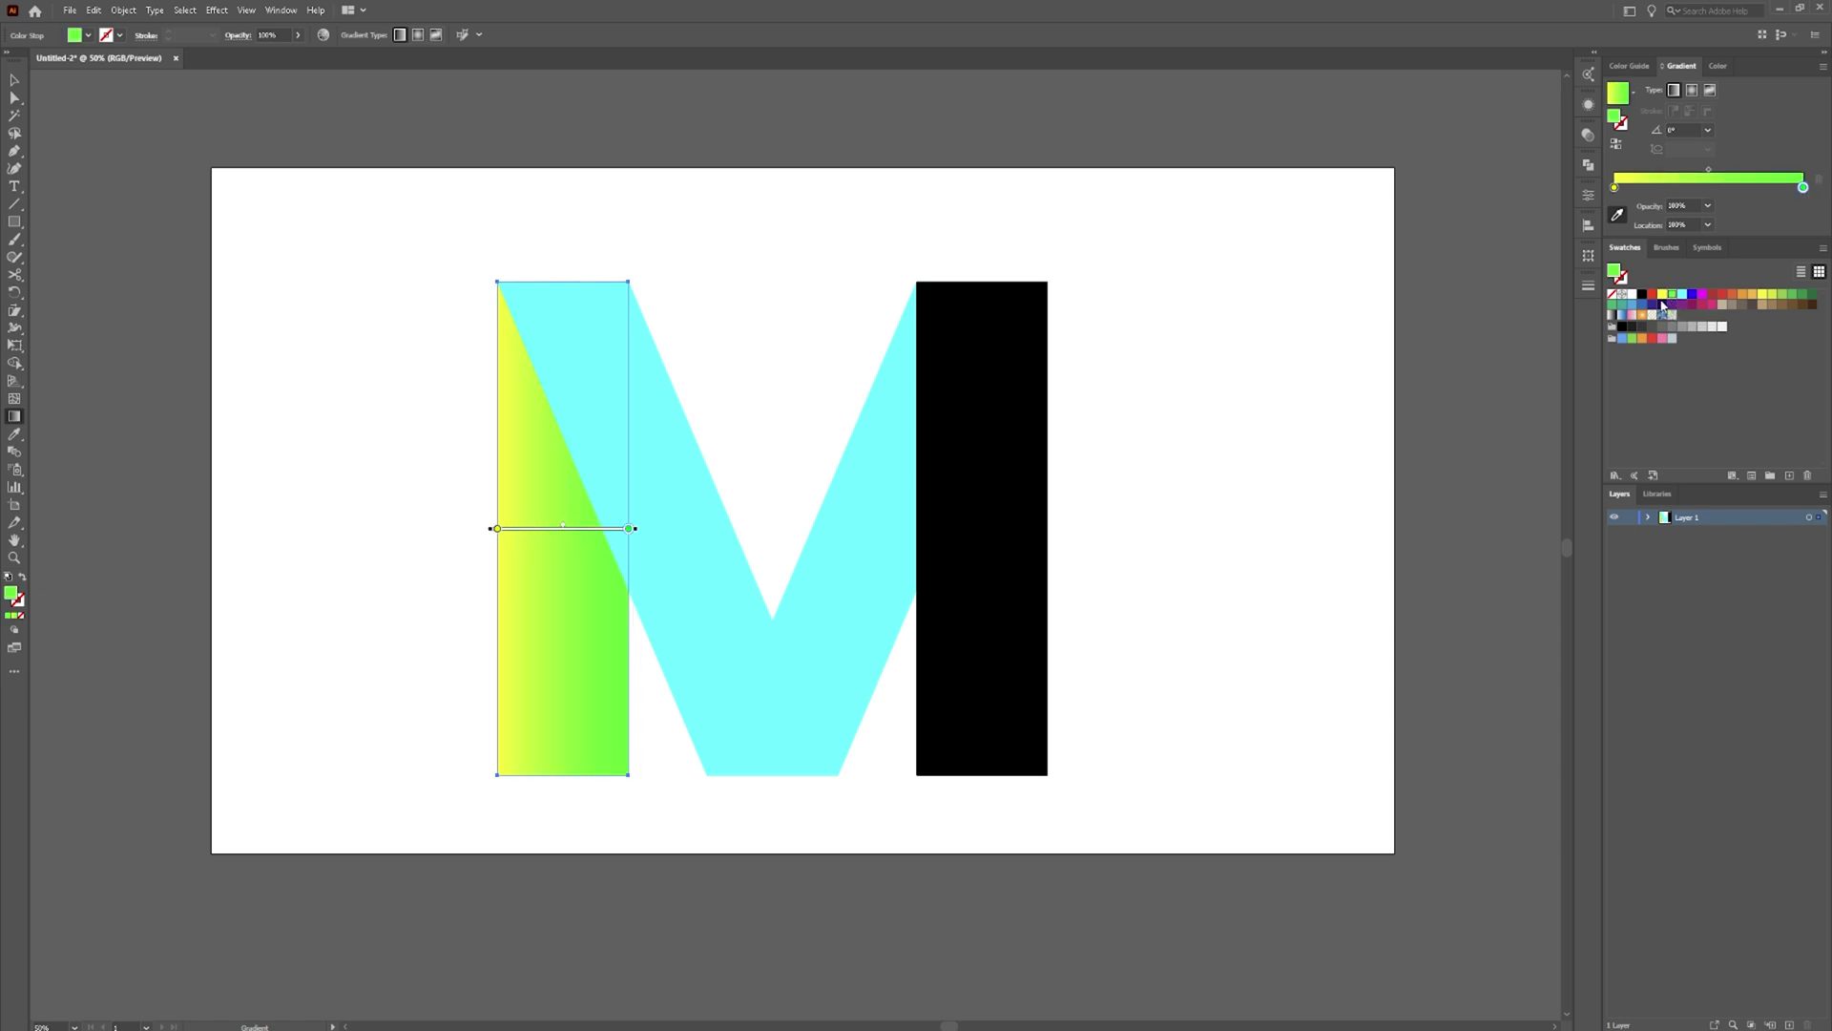
Apply the yellow-green gradient to the first cyan diagonal and change its start stop to magenta
key(v)
click(687, 580)
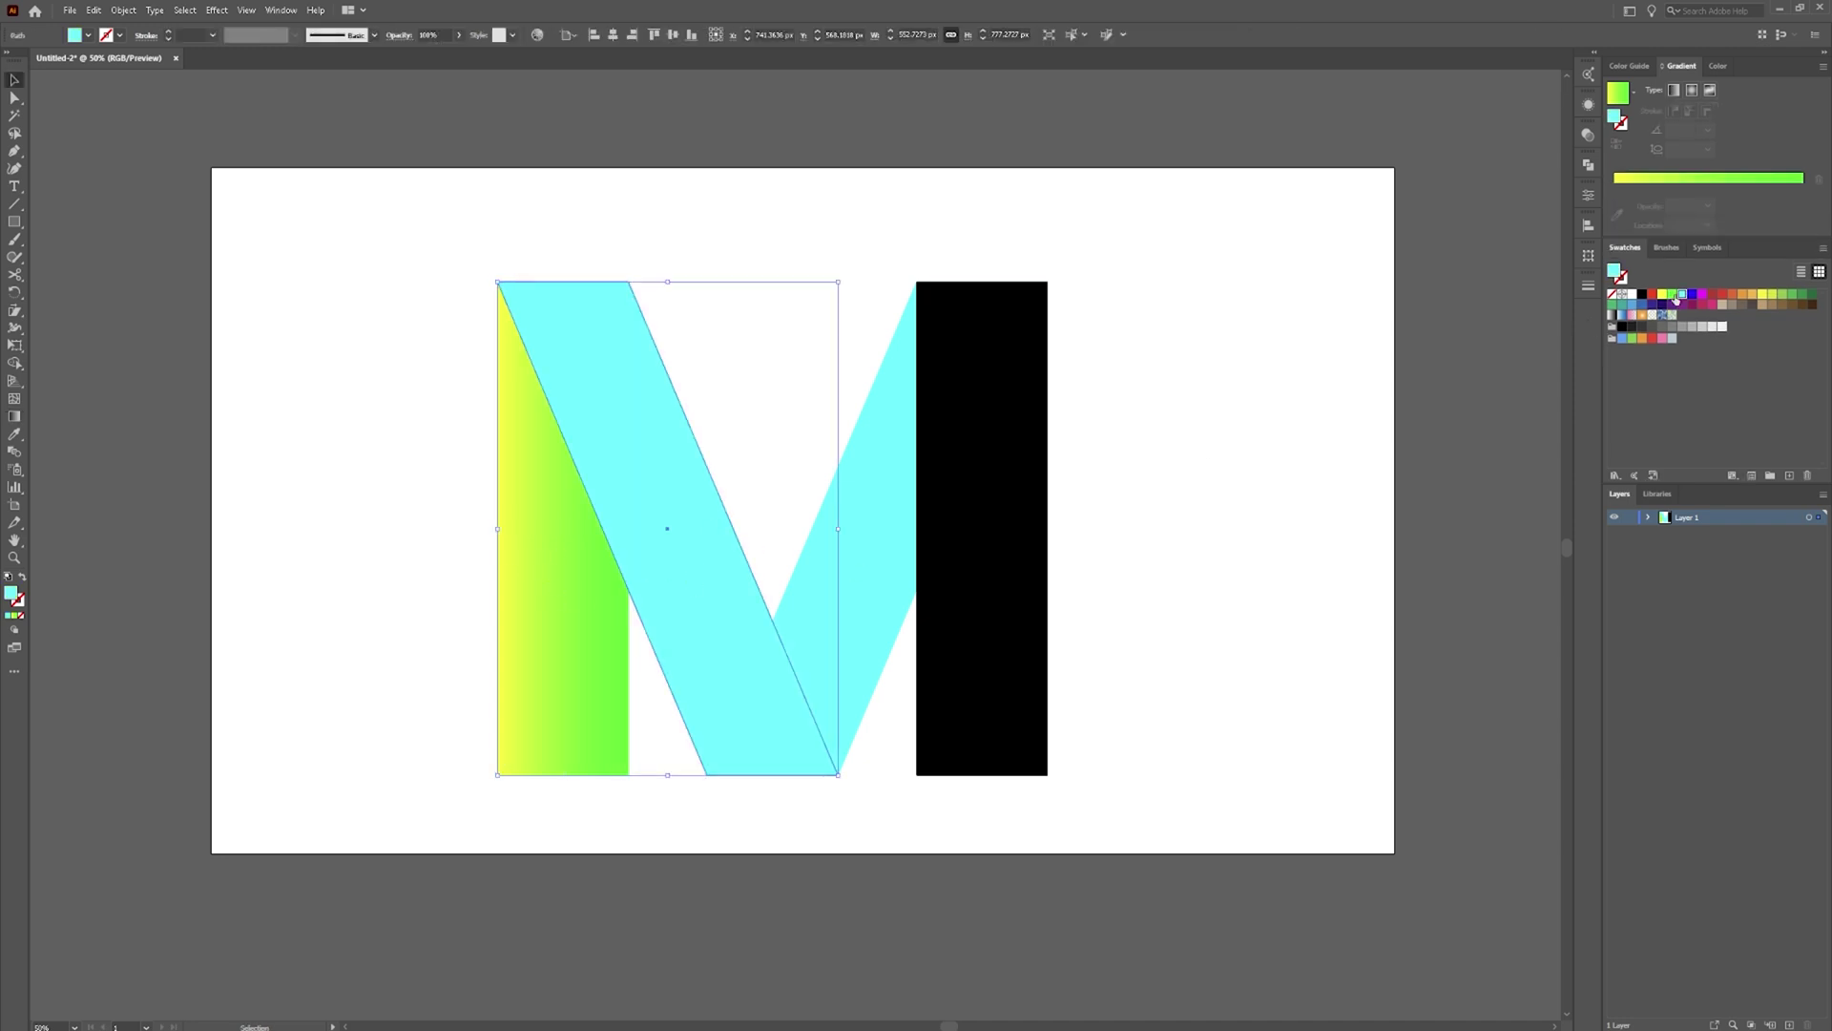
click(1706, 184)
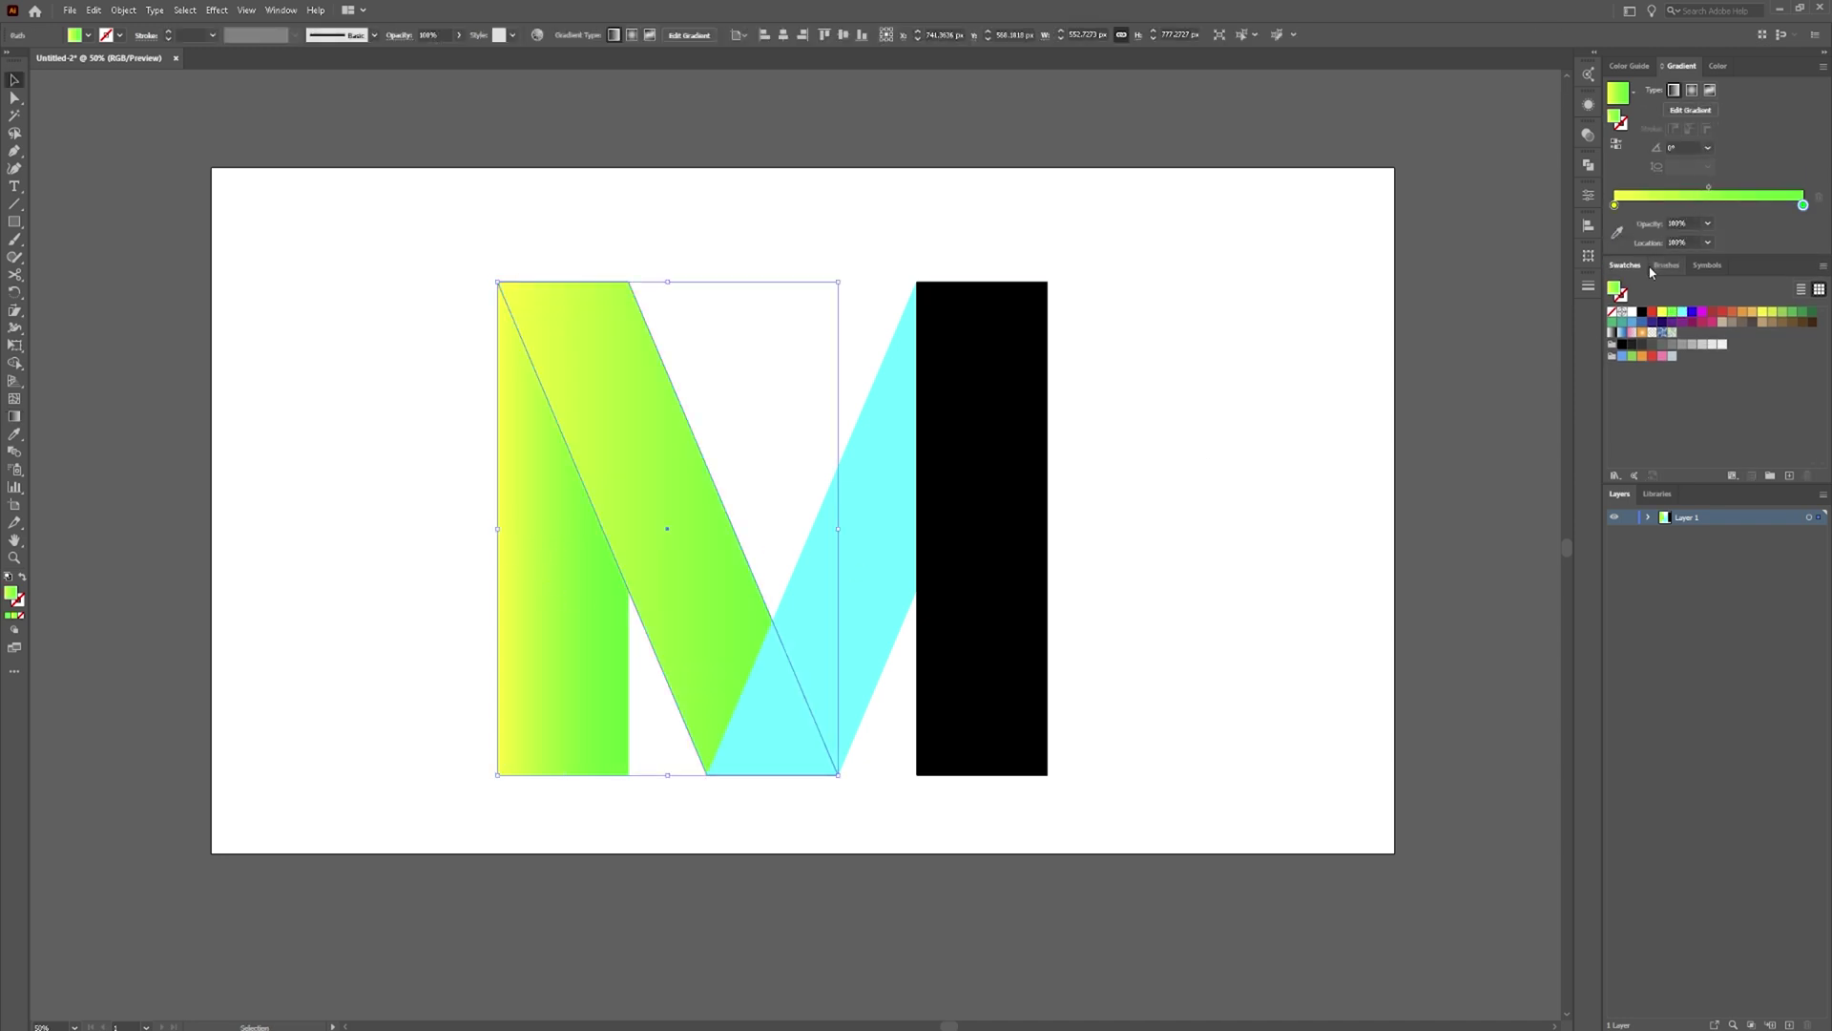
click(1617, 232)
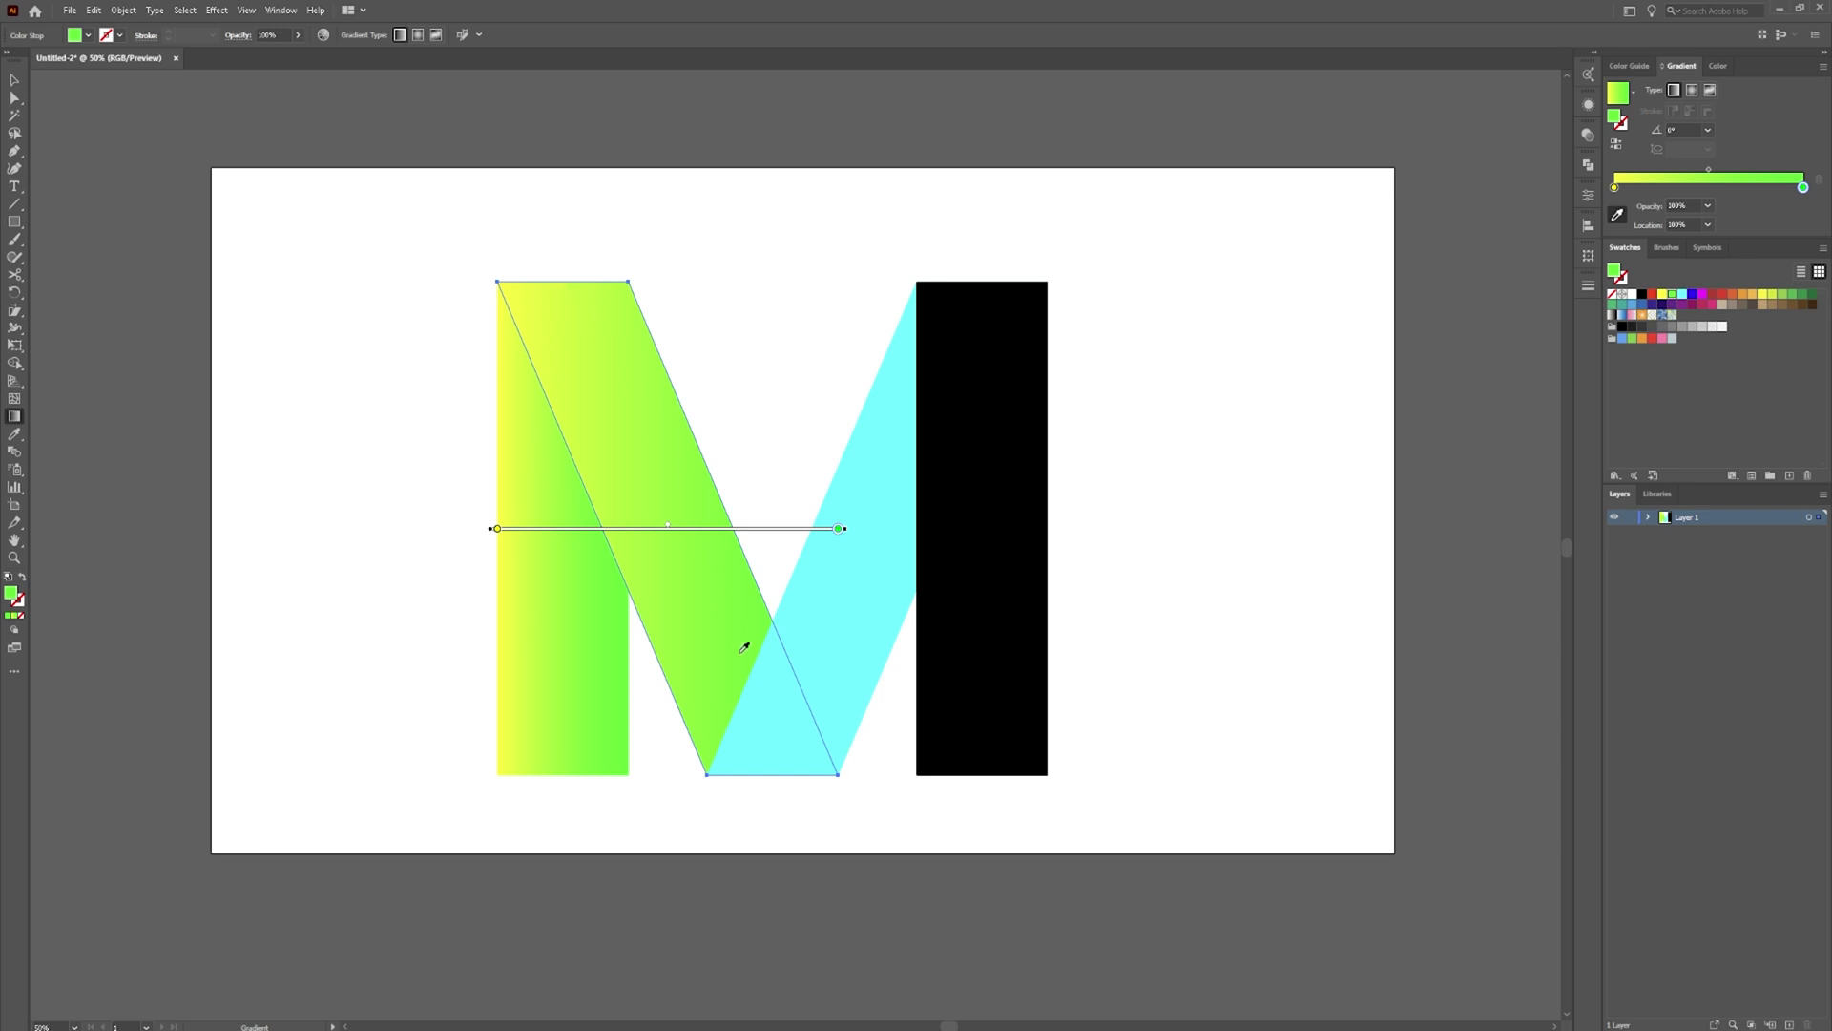
click(1613, 187)
click(1702, 295)
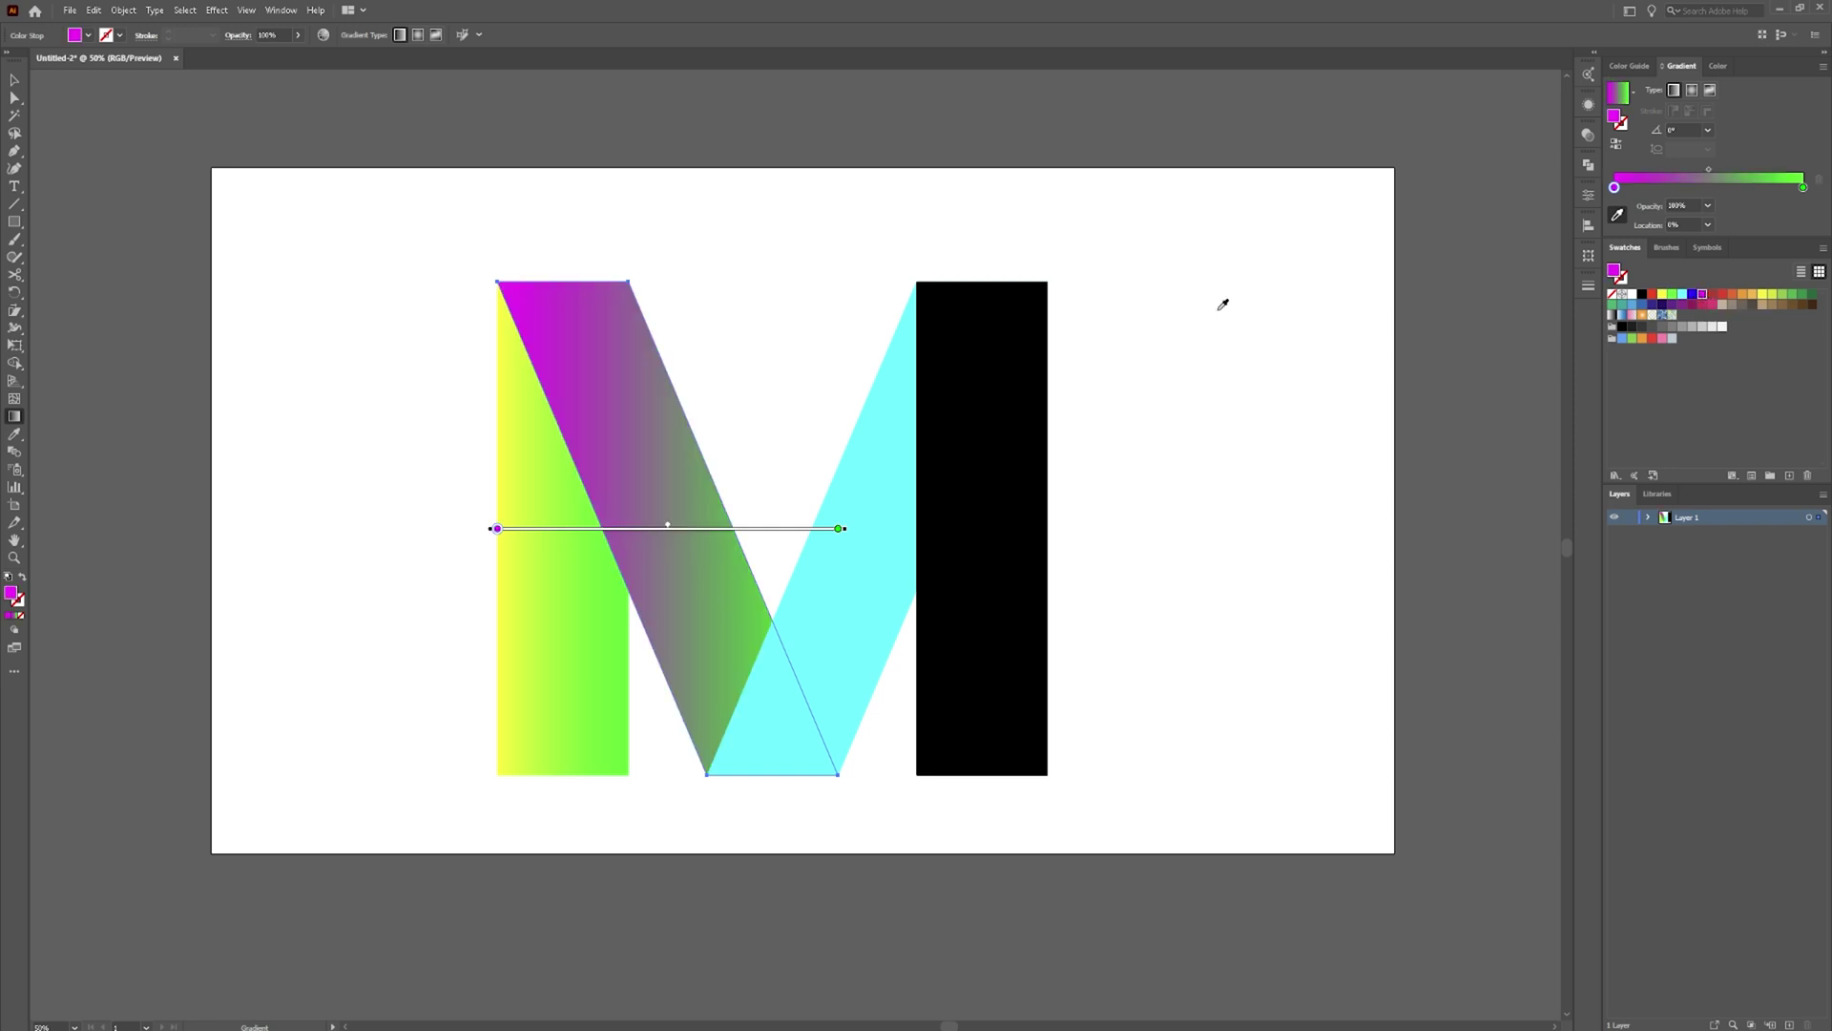
Apply the magenta-green gradient to the second cyan diagonal and change its end stop to cyan
key(v)
click(870, 530)
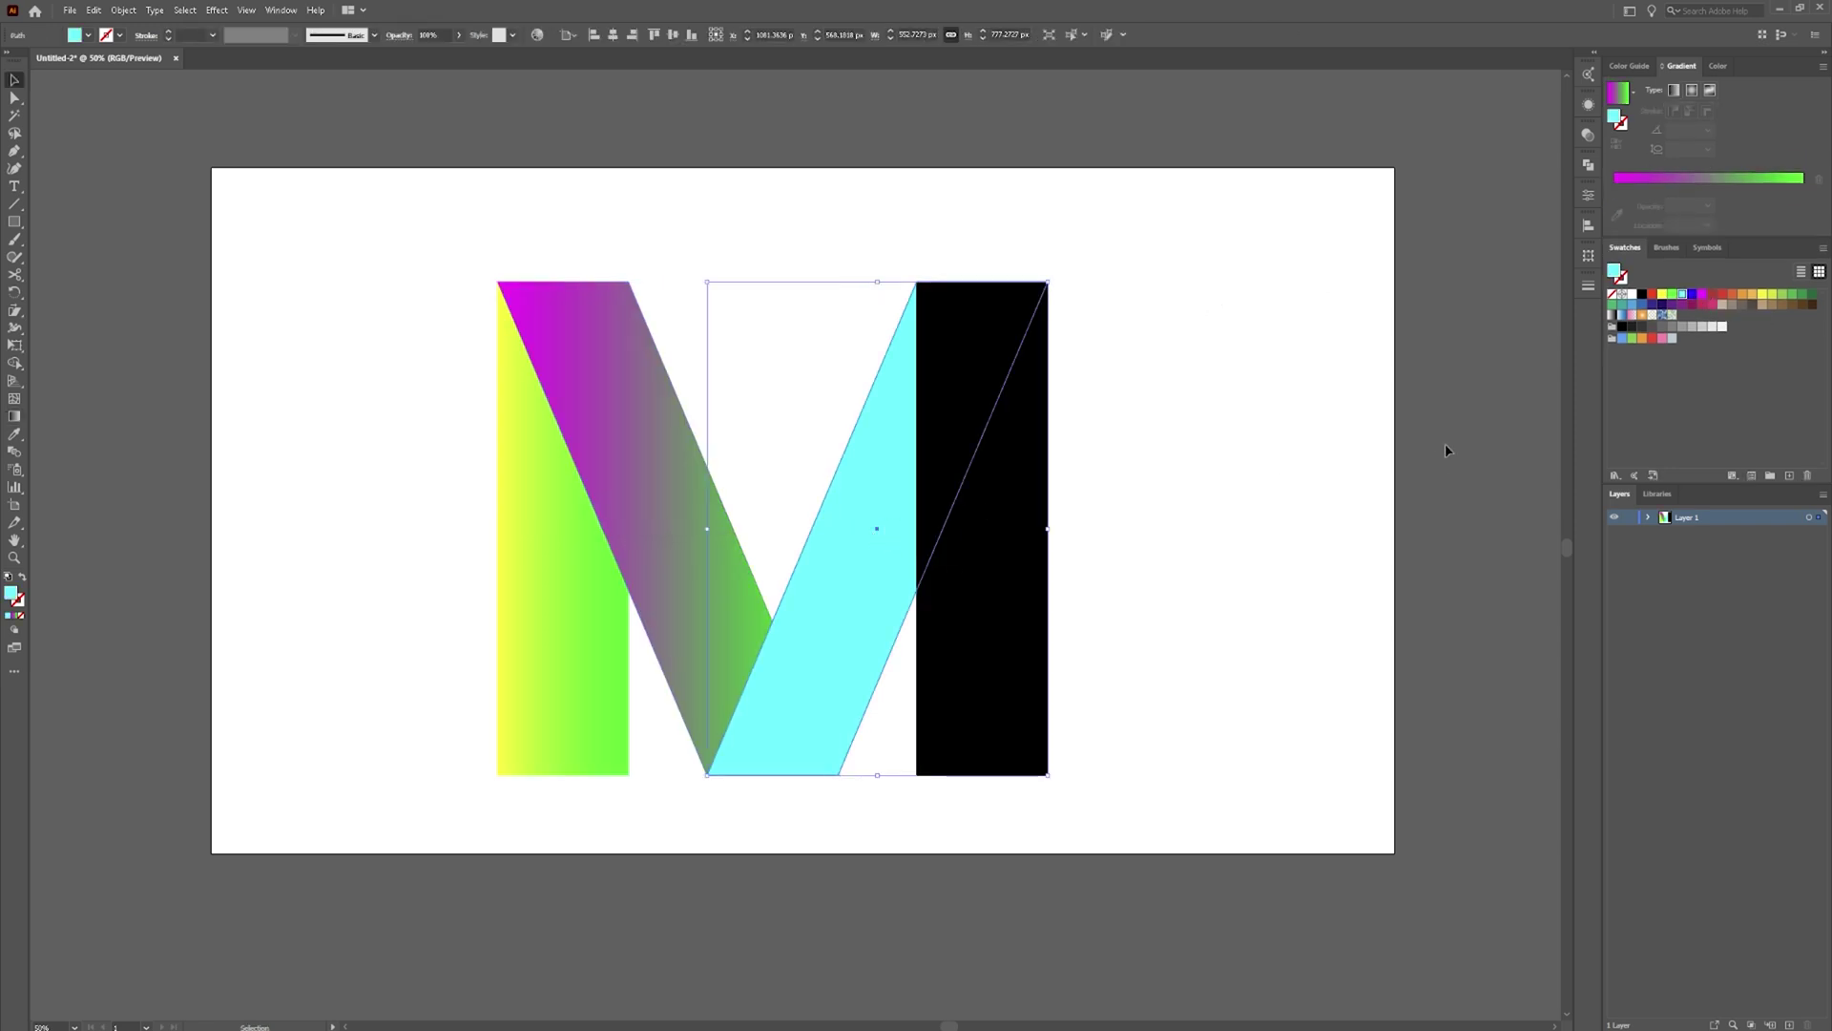
click(1654, 181)
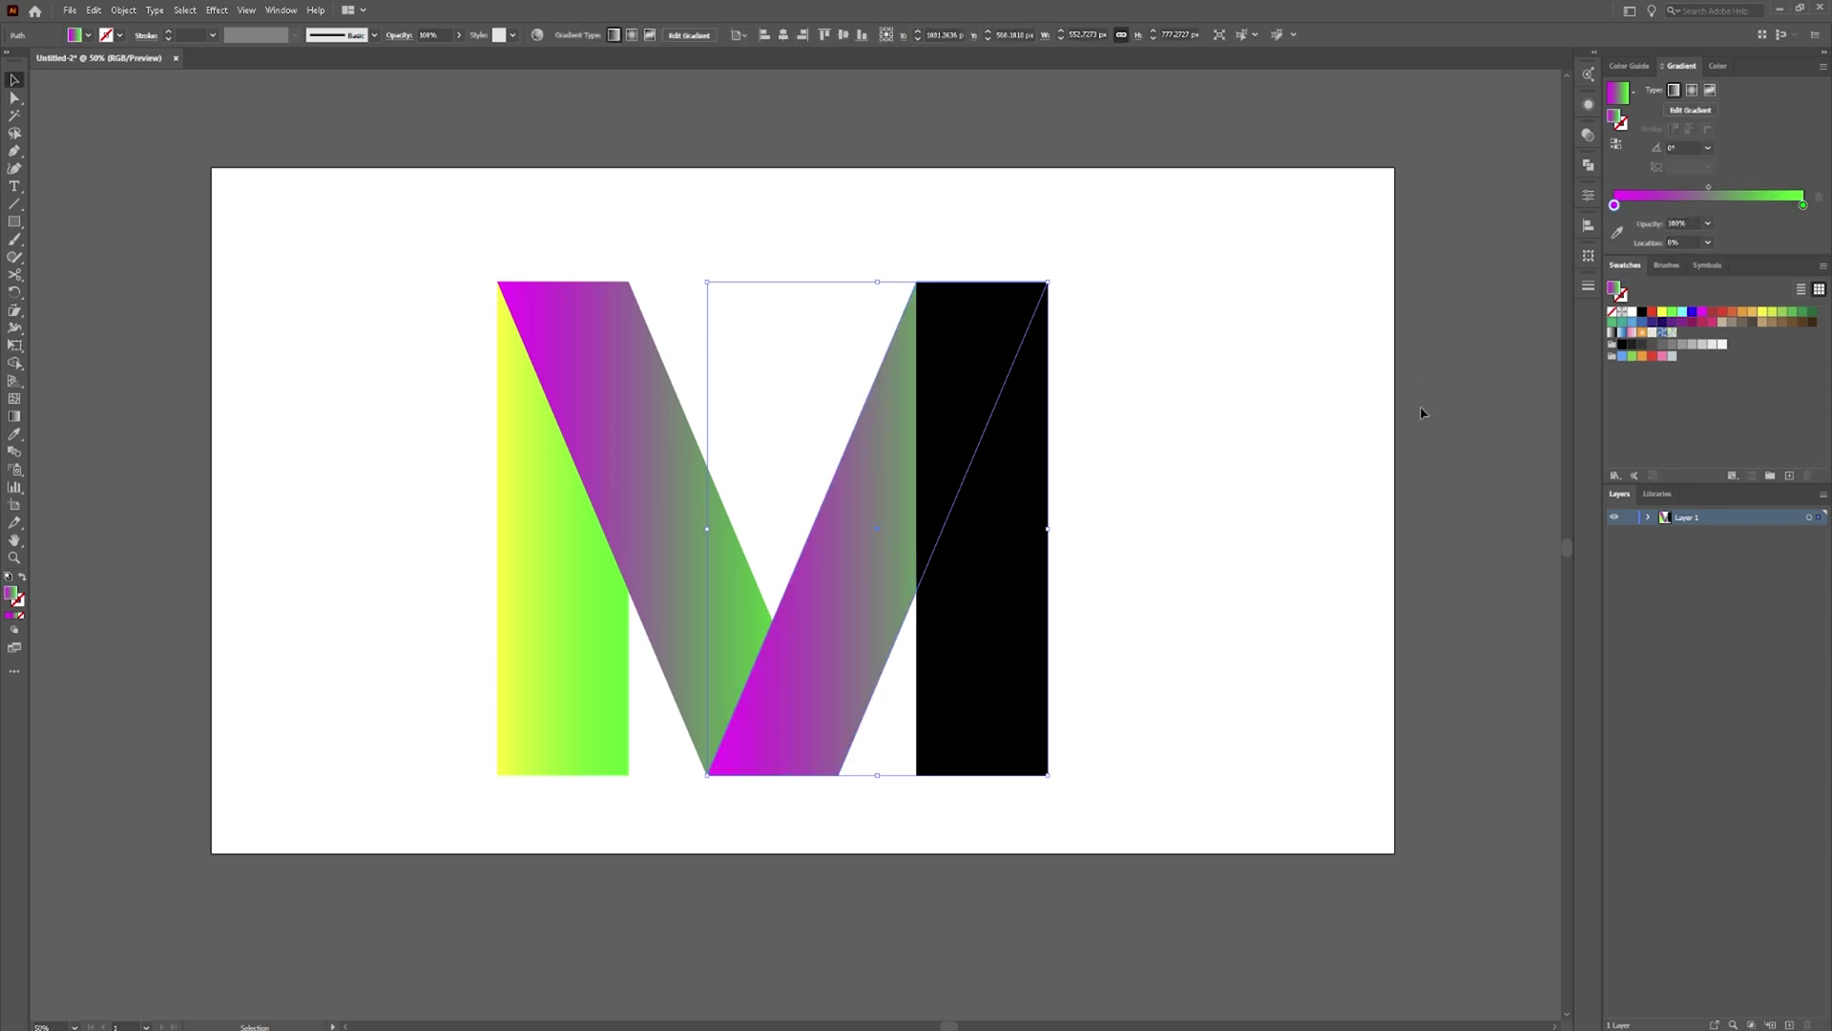
click(1802, 205)
click(1616, 232)
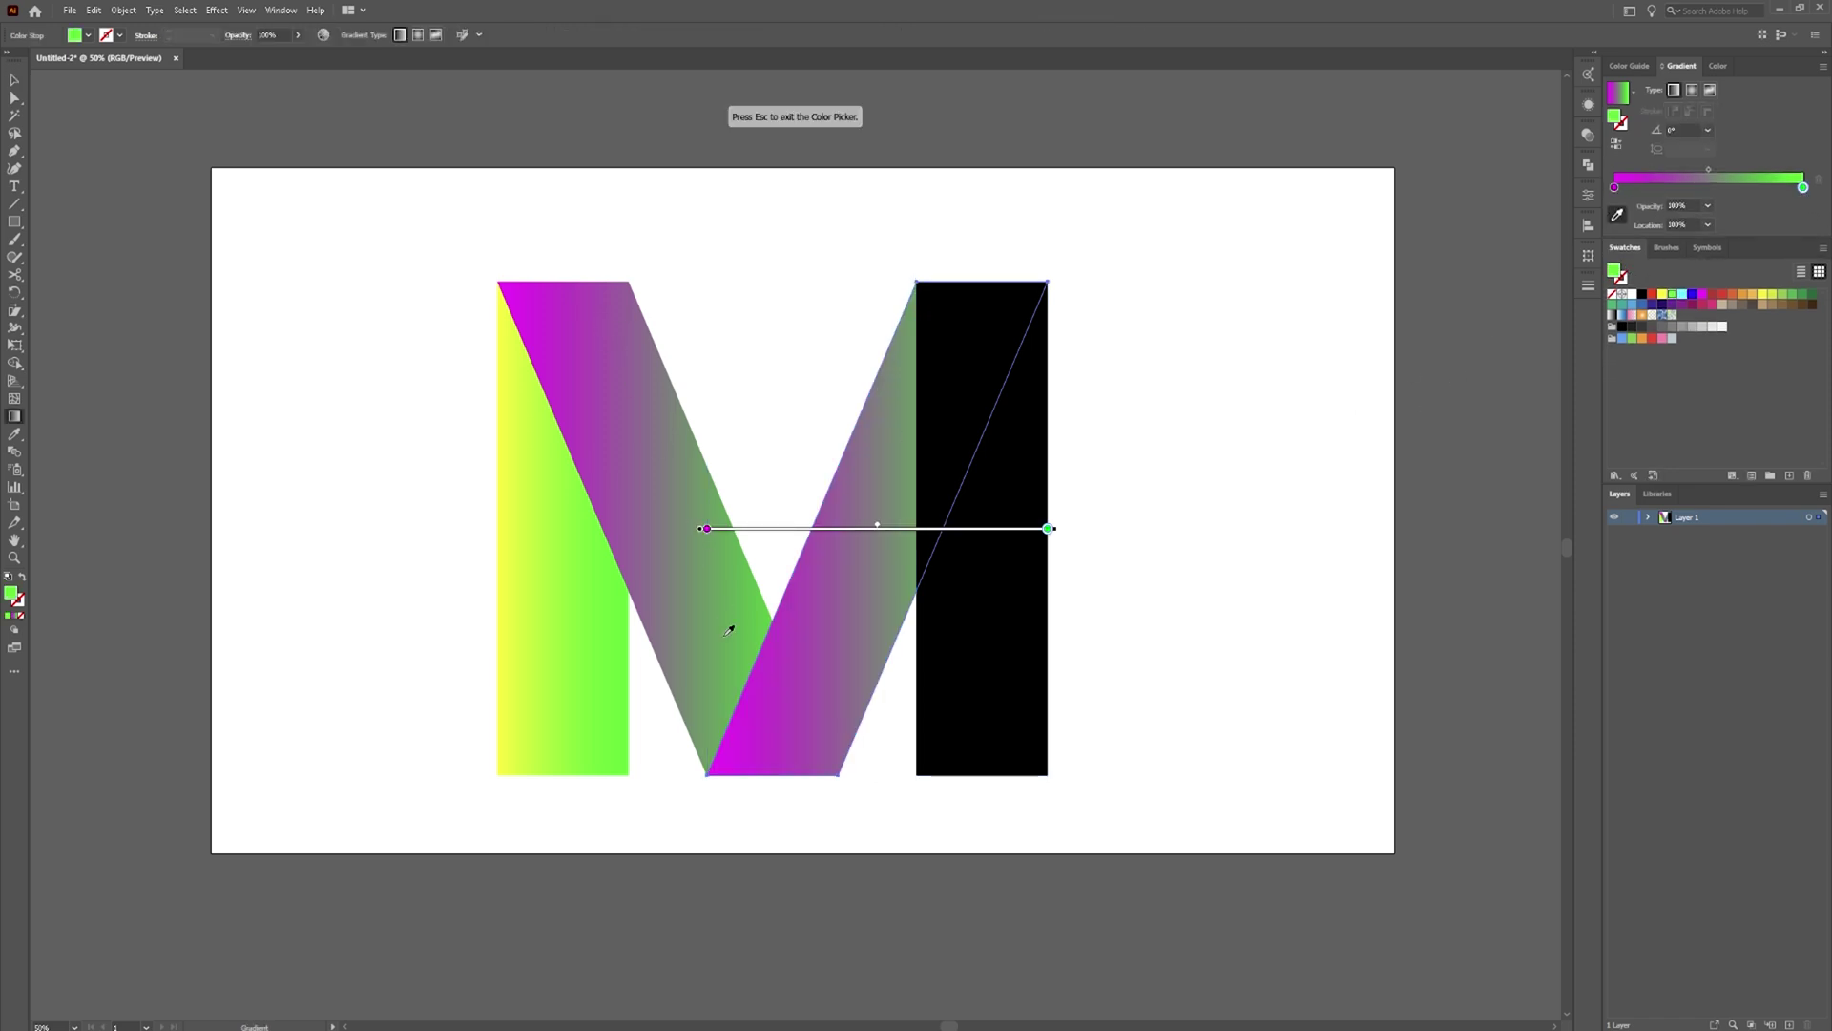
click(1682, 294)
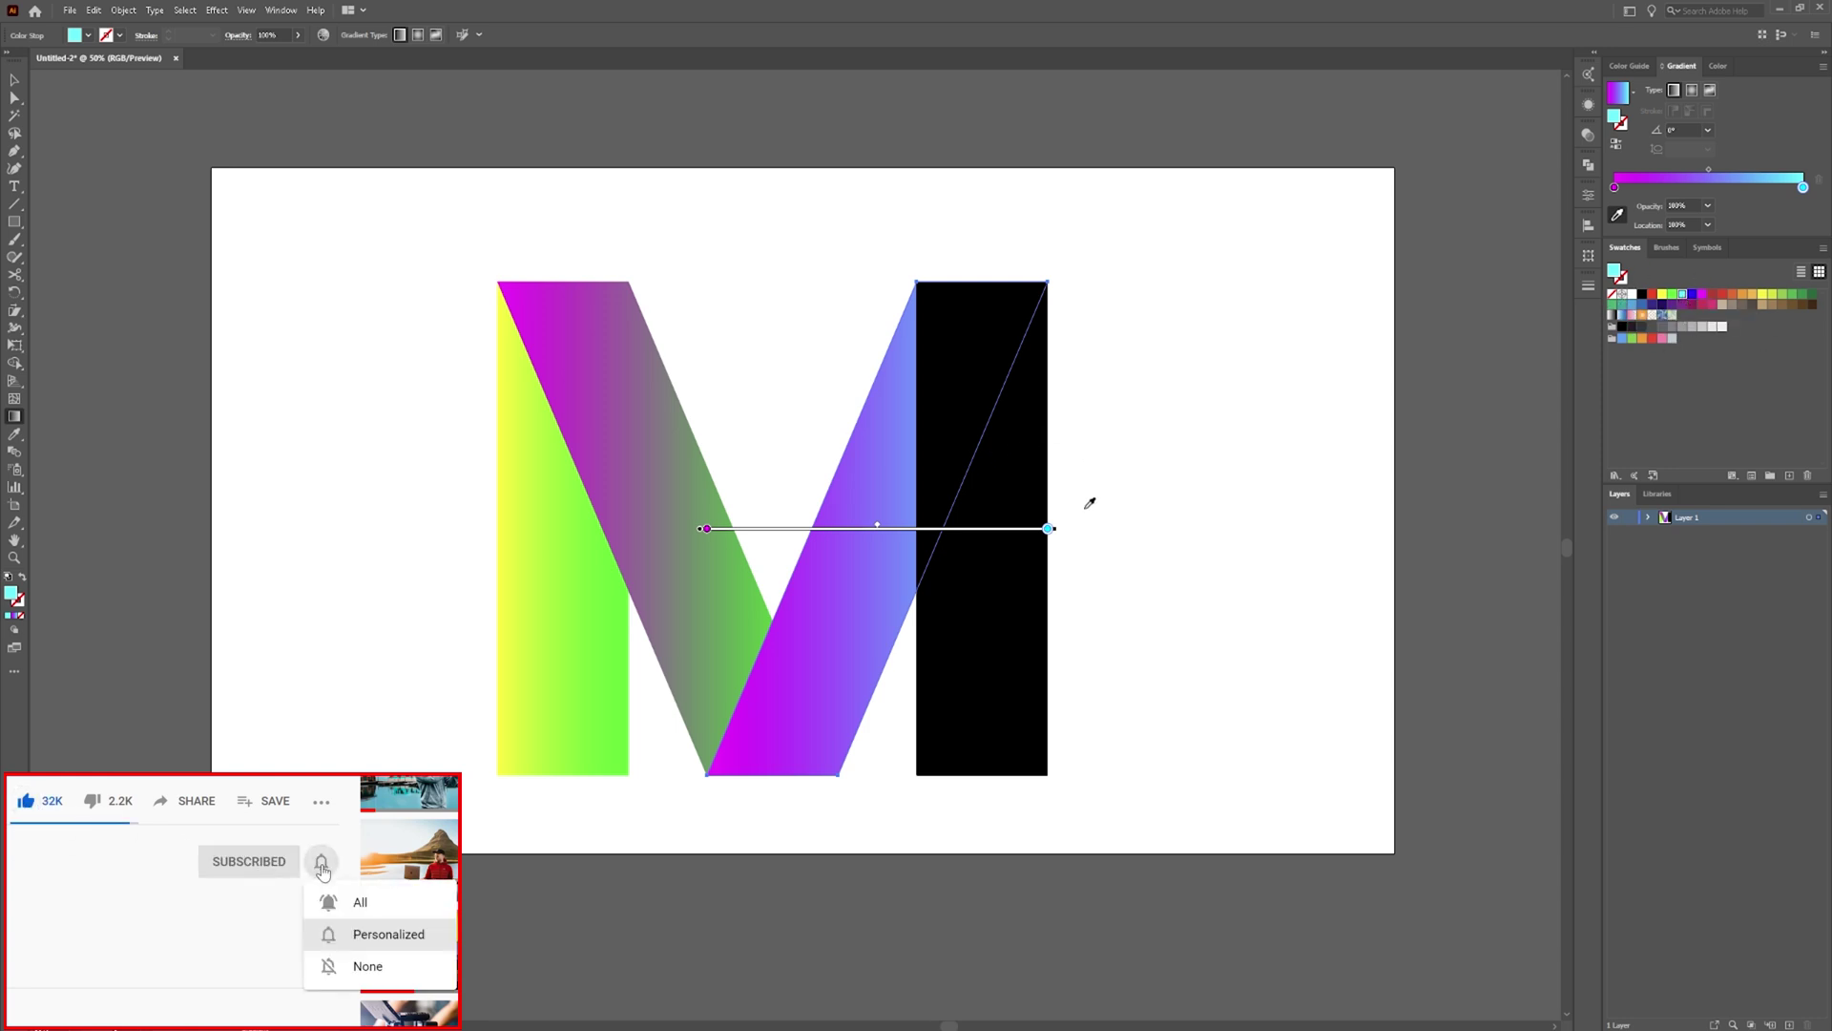
Fill the right black bar with the same magenta-to-cyan linear gradient
key(v)
click(969, 682)
click(1668, 177)
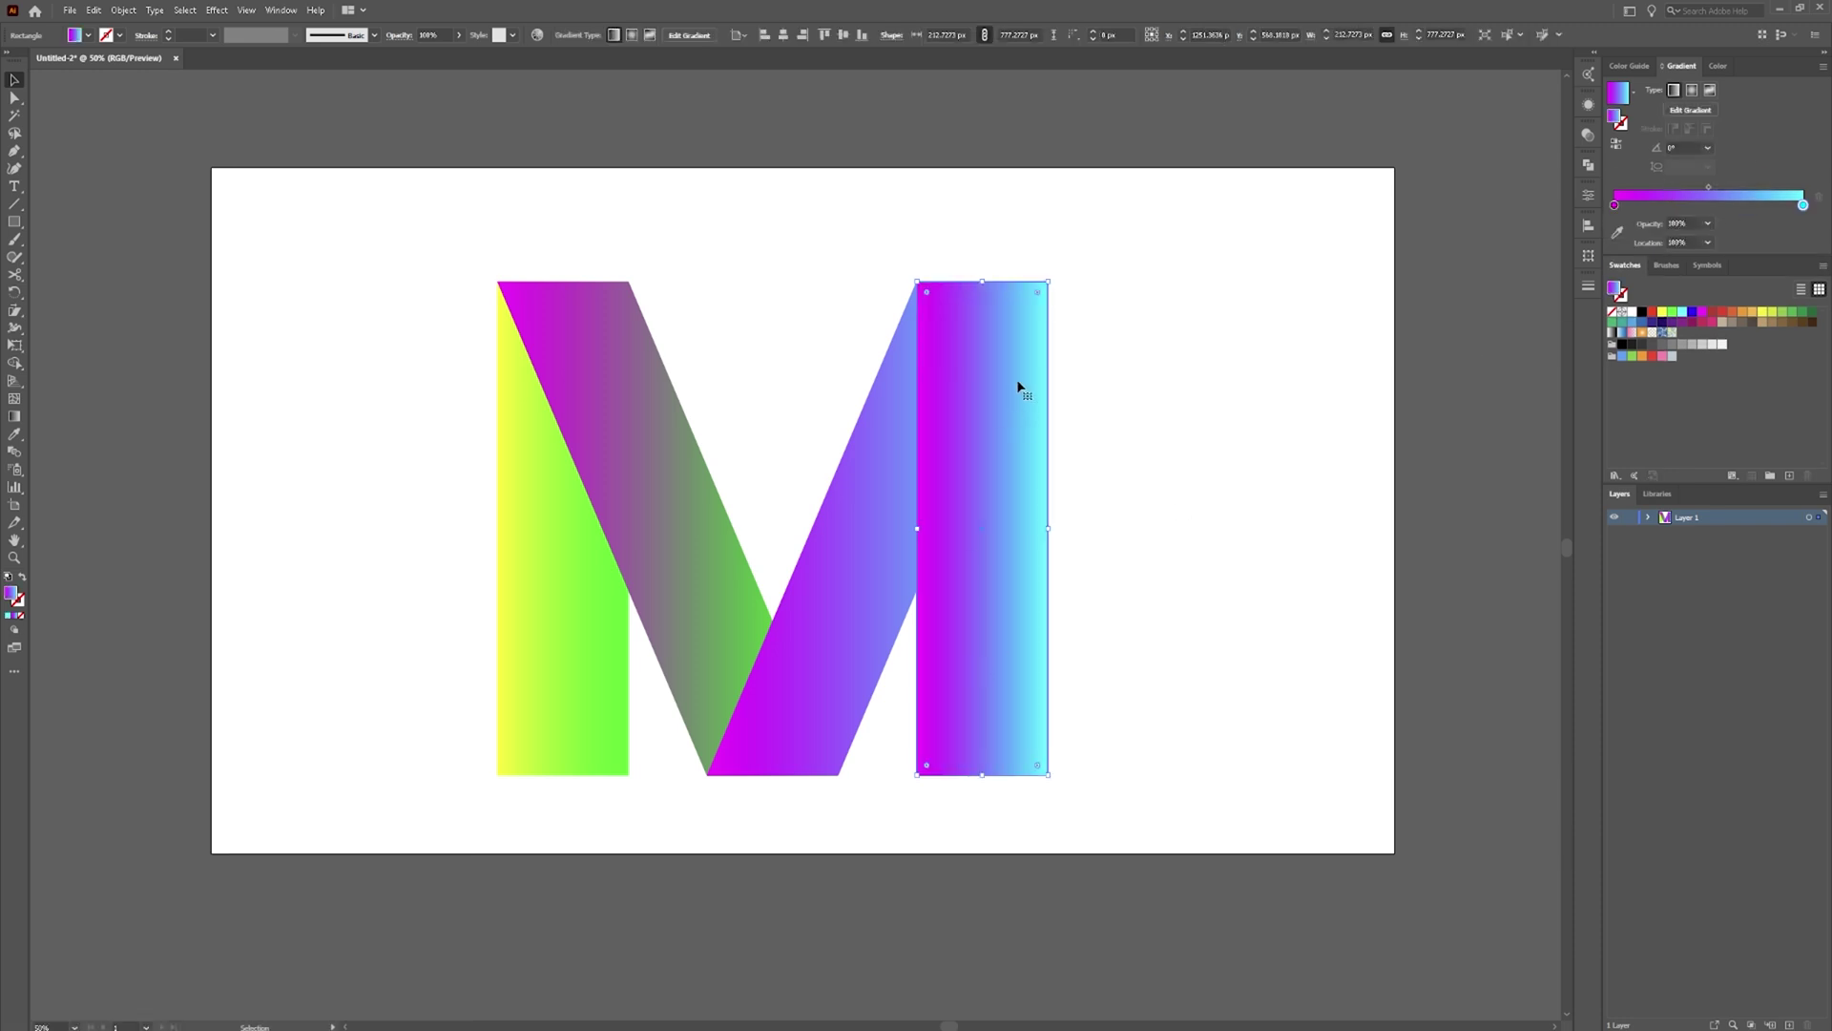
Change the start stop of the right bar's magenta-cyan linear gradient to red
click(1613, 204)
click(1724, 312)
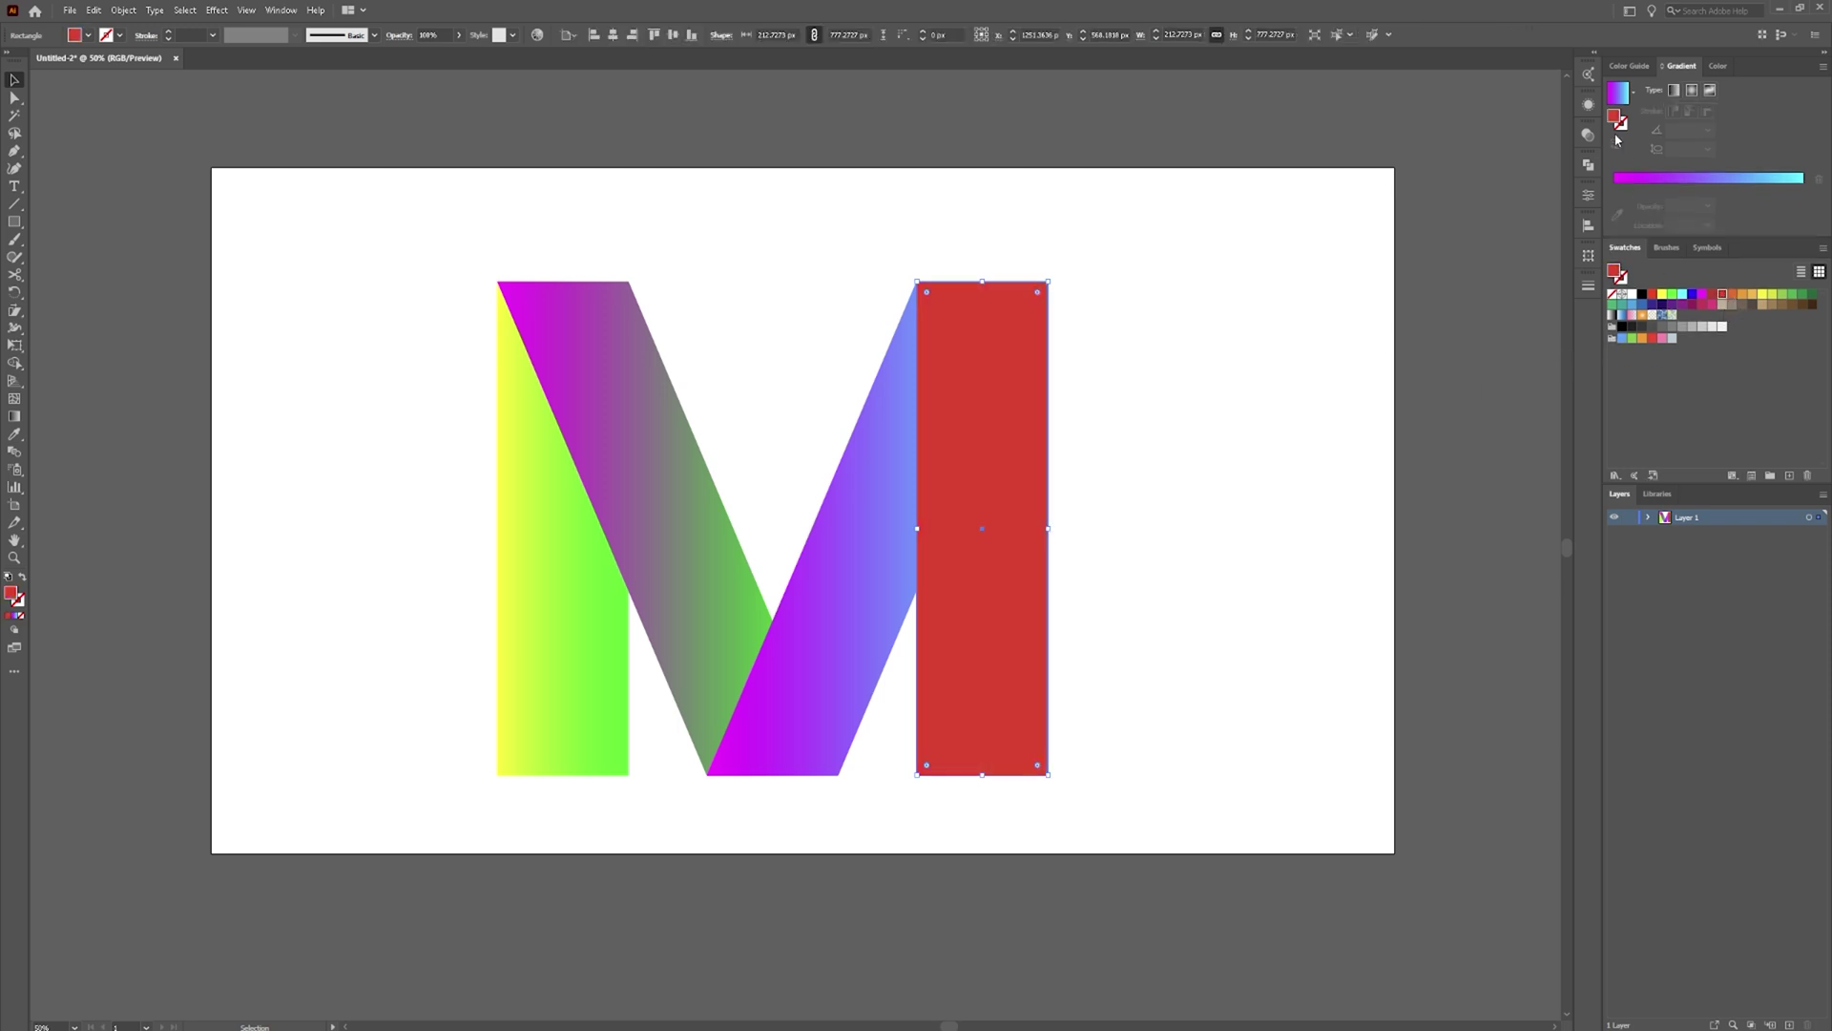
click(1618, 92)
click(1617, 229)
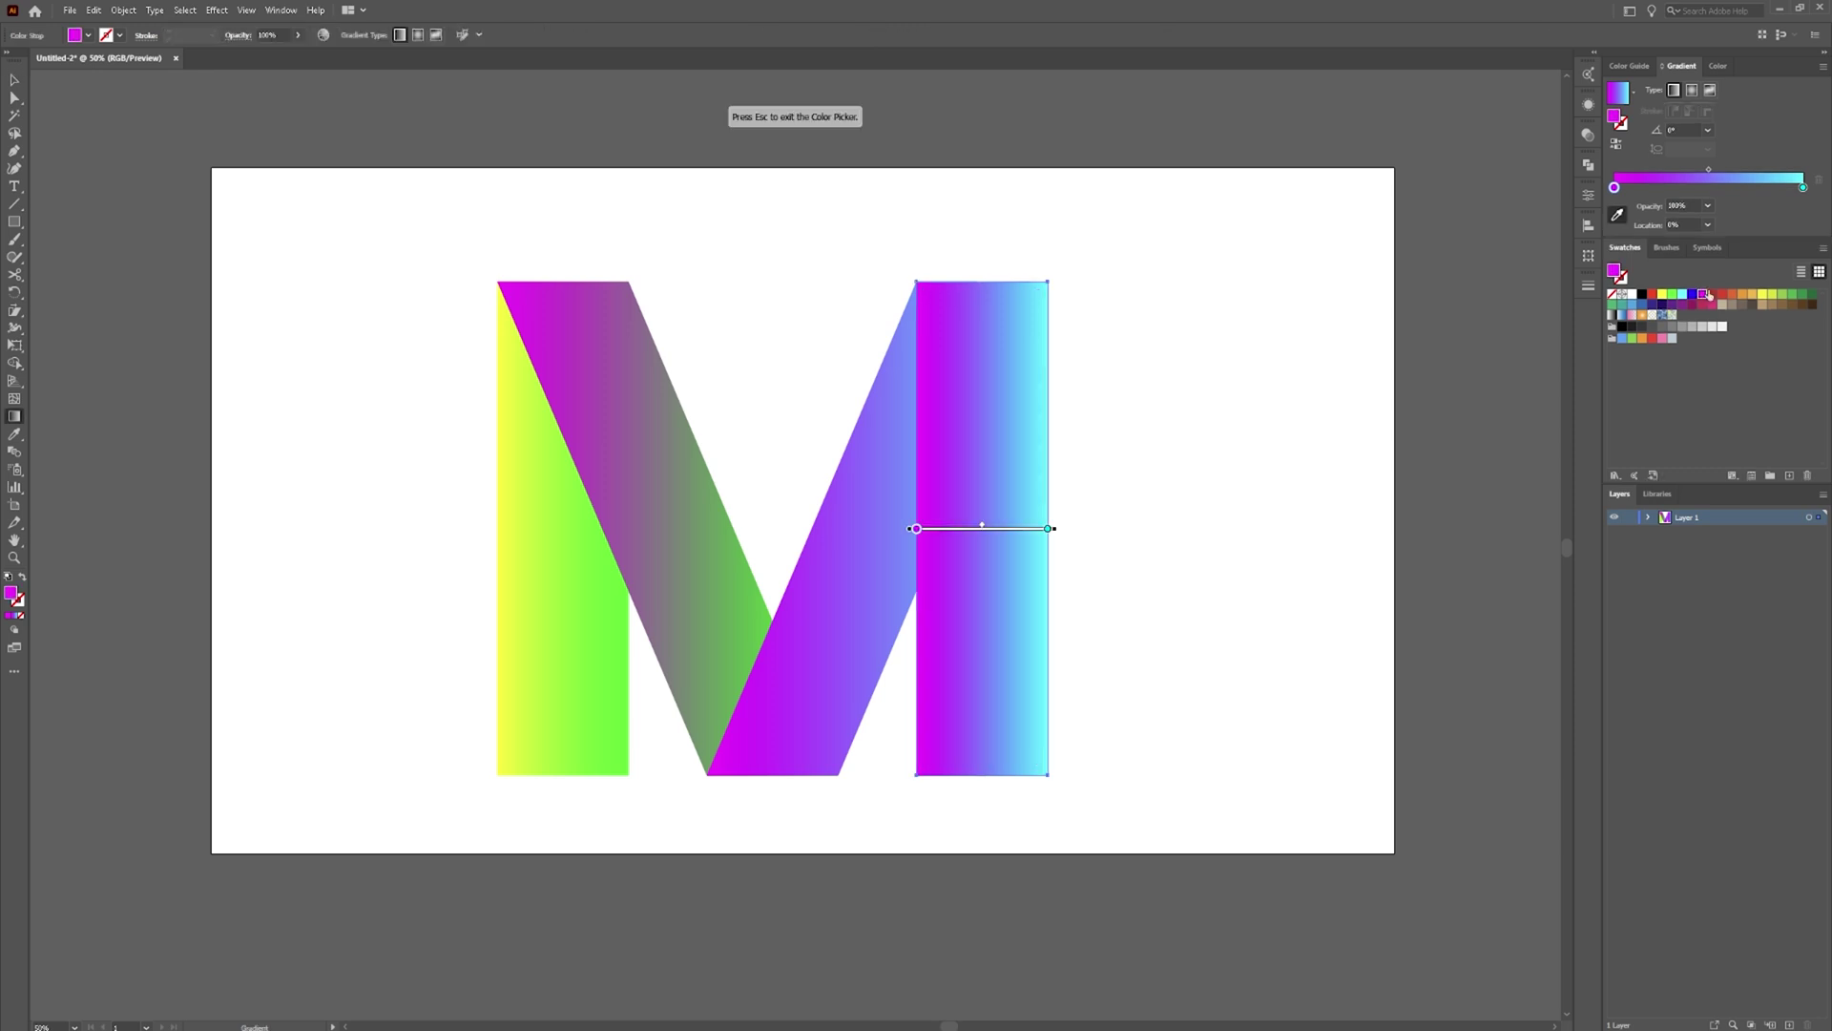
click(1652, 297)
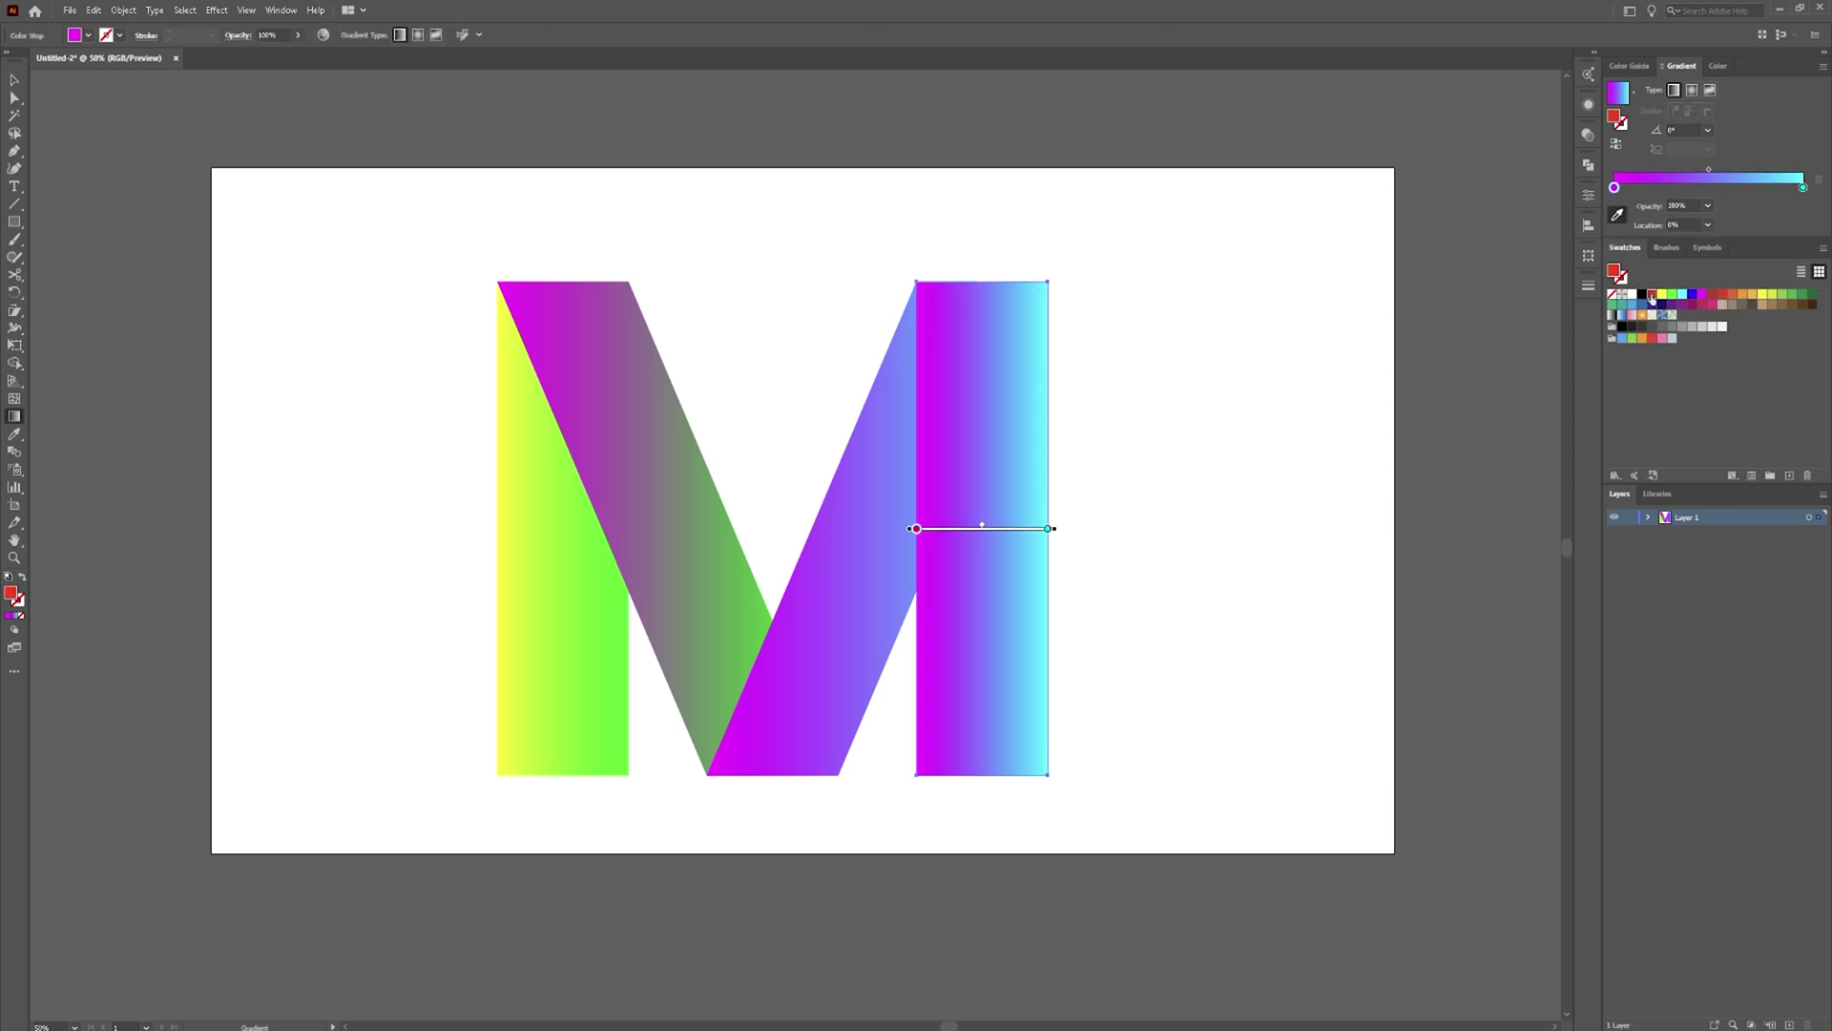
key(v)
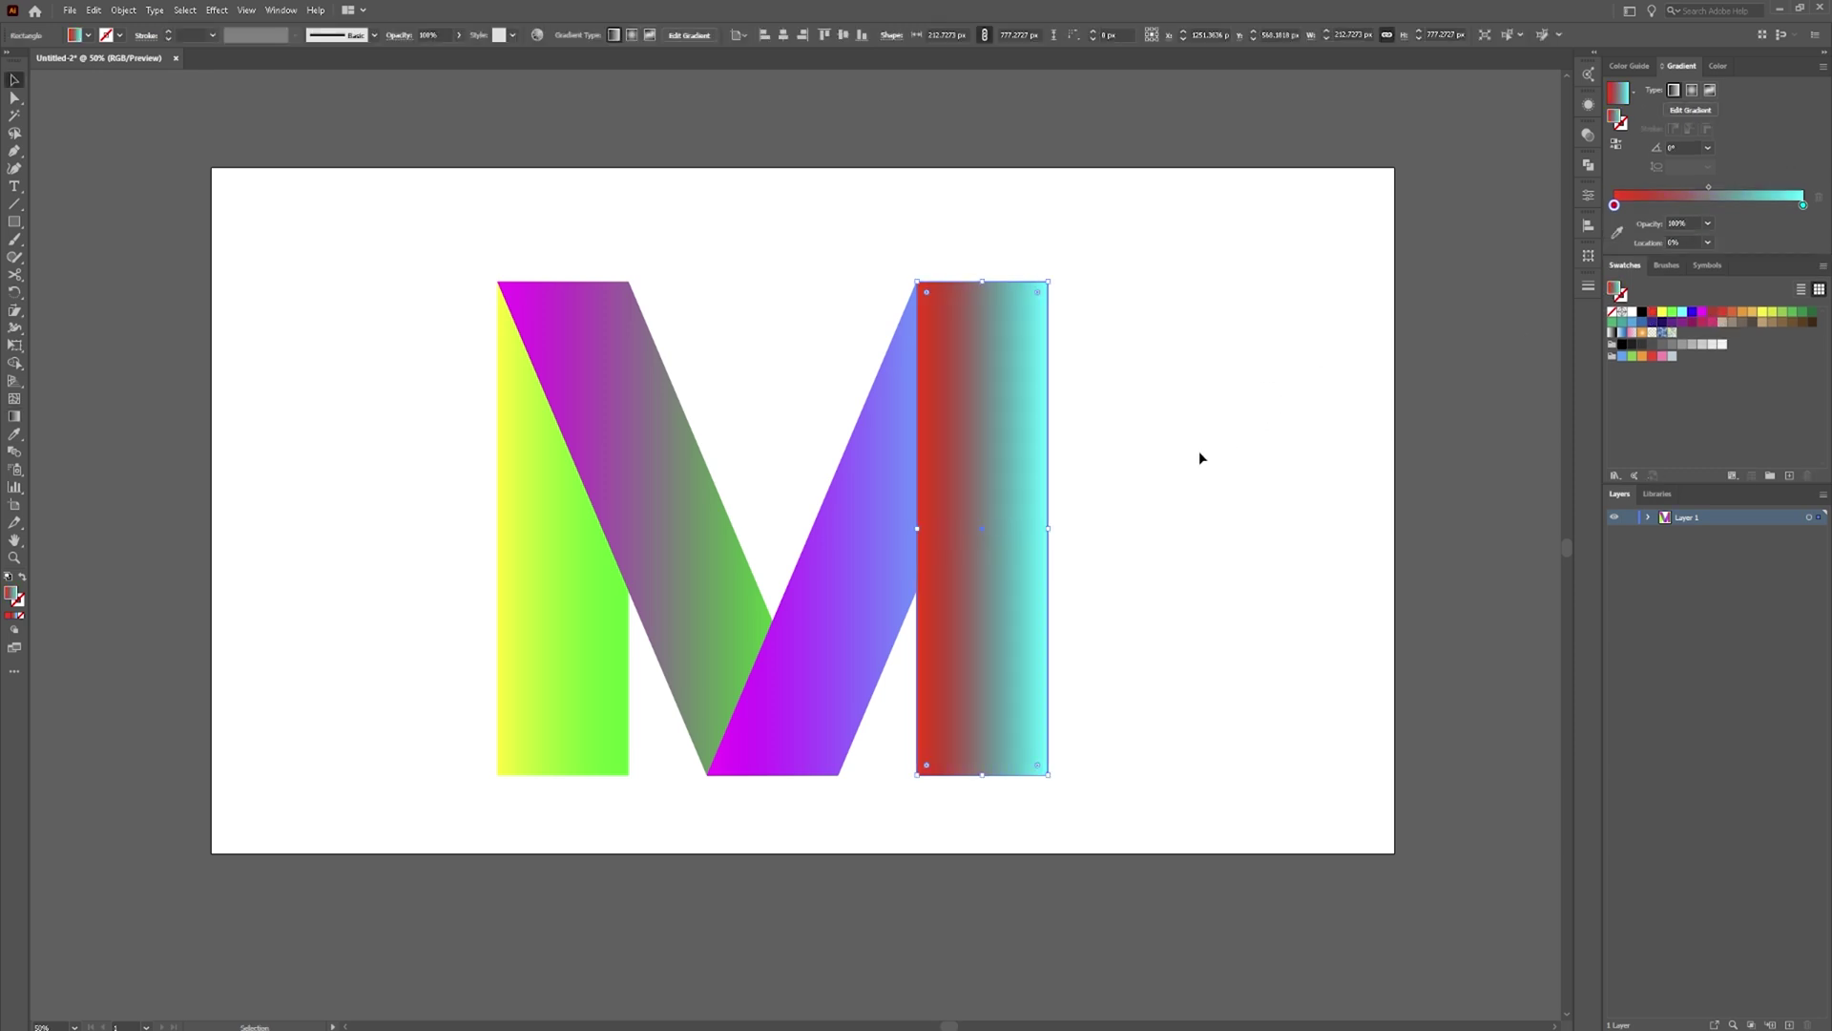
Redraw the right bar's gradient vertically, with red at the bottom edge and cyan near the top
key(g)
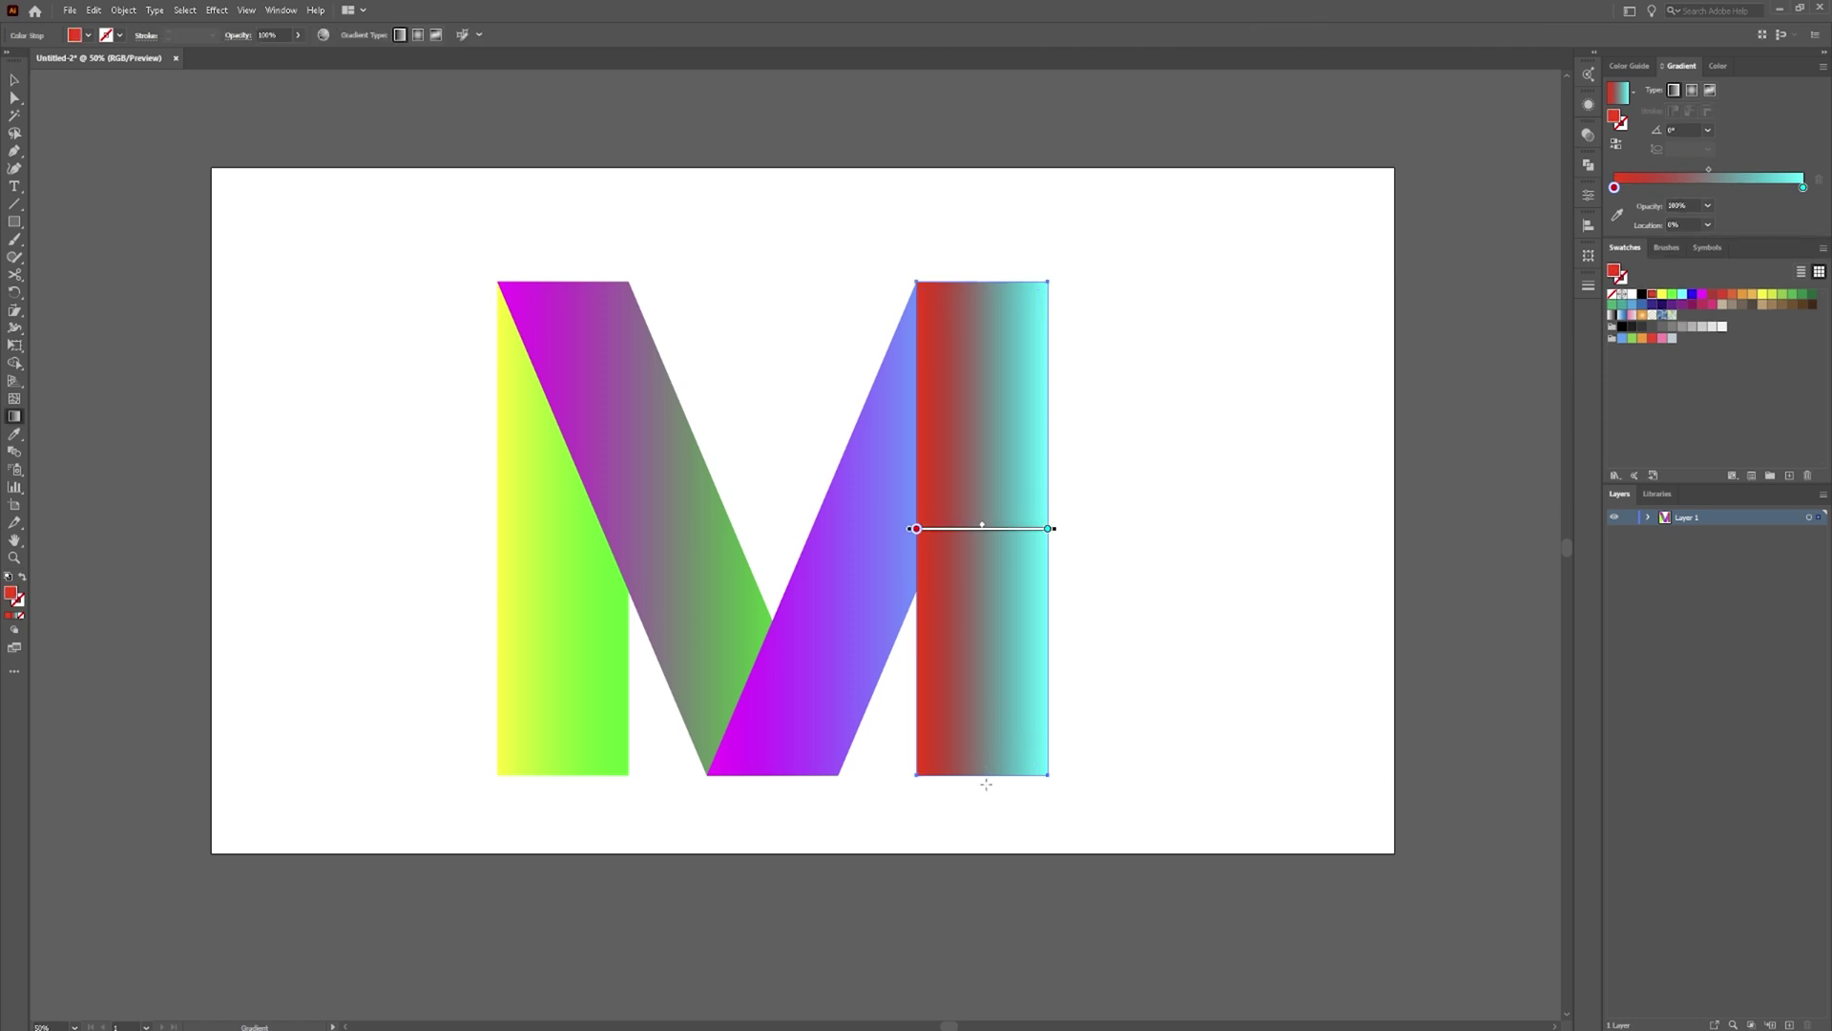
mouse_move(986, 783)
mouse_down()
mouse_move(987, 292)
mouse_move(982, 322)
mouse_up()
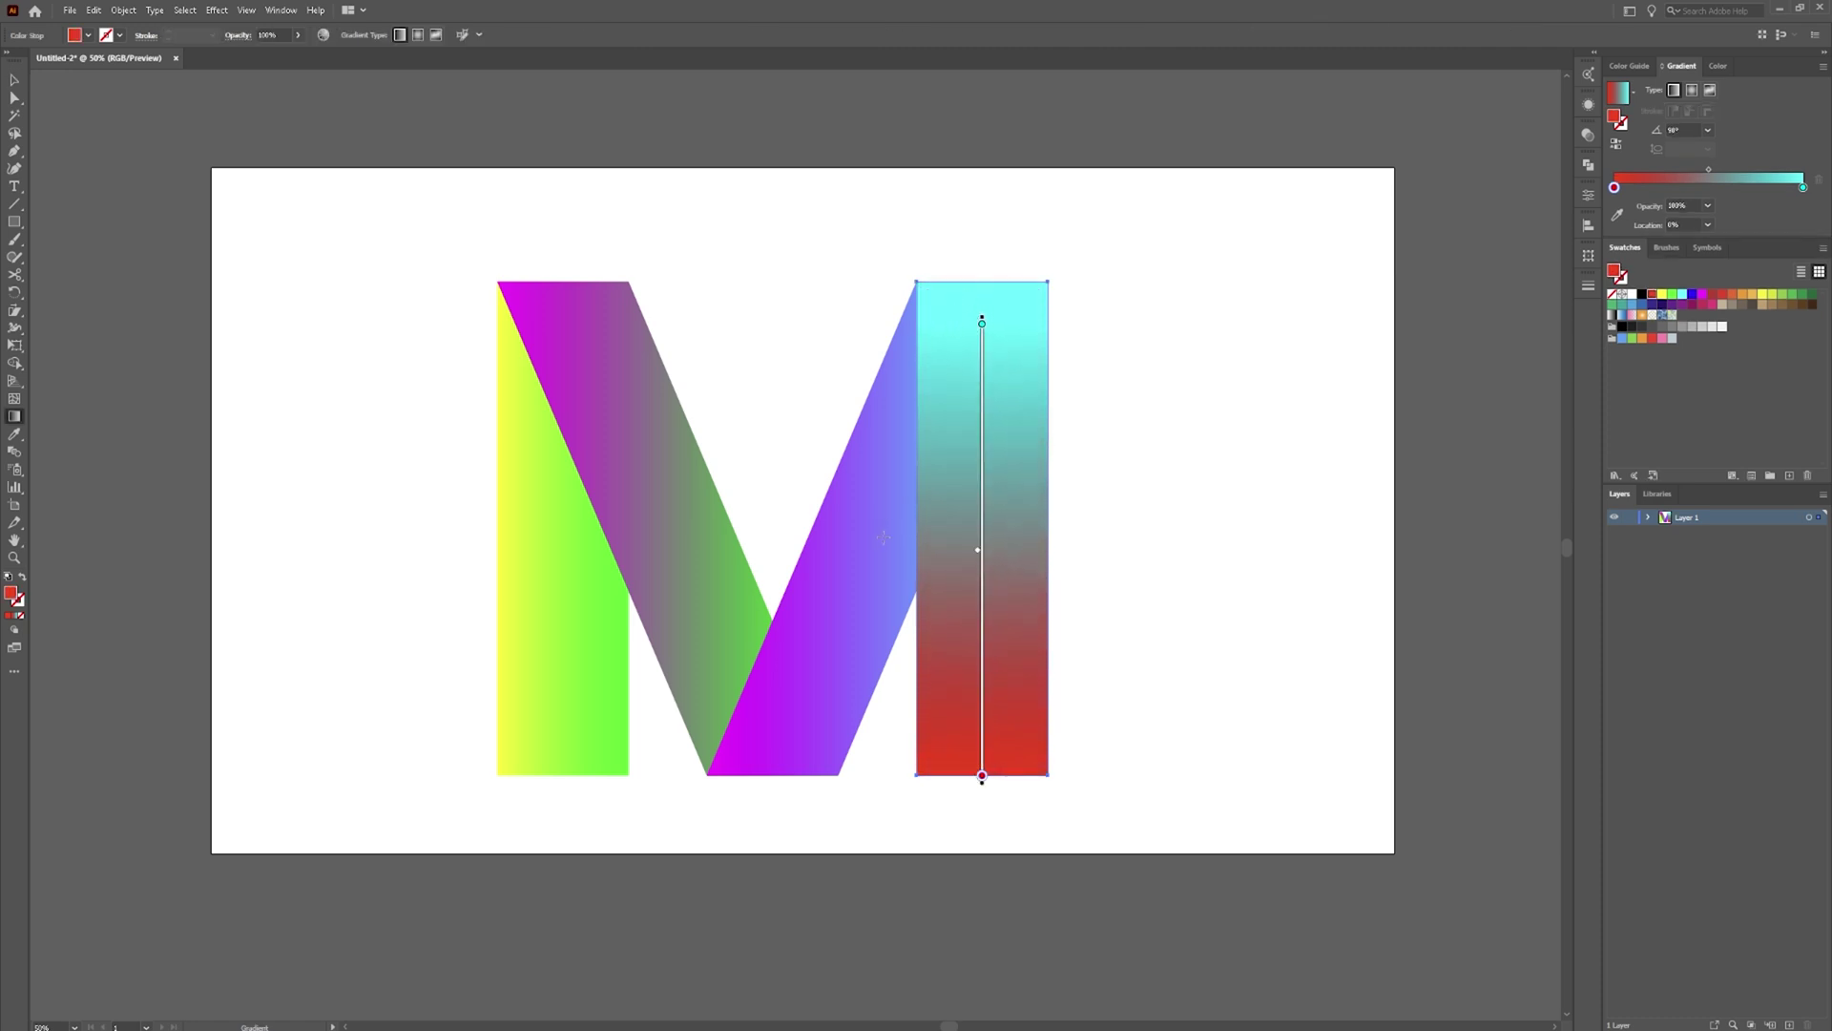
key(v)
Run the second diagonal's gradient along its length, from magenta at the bottom to cyan near the top
click(852, 609)
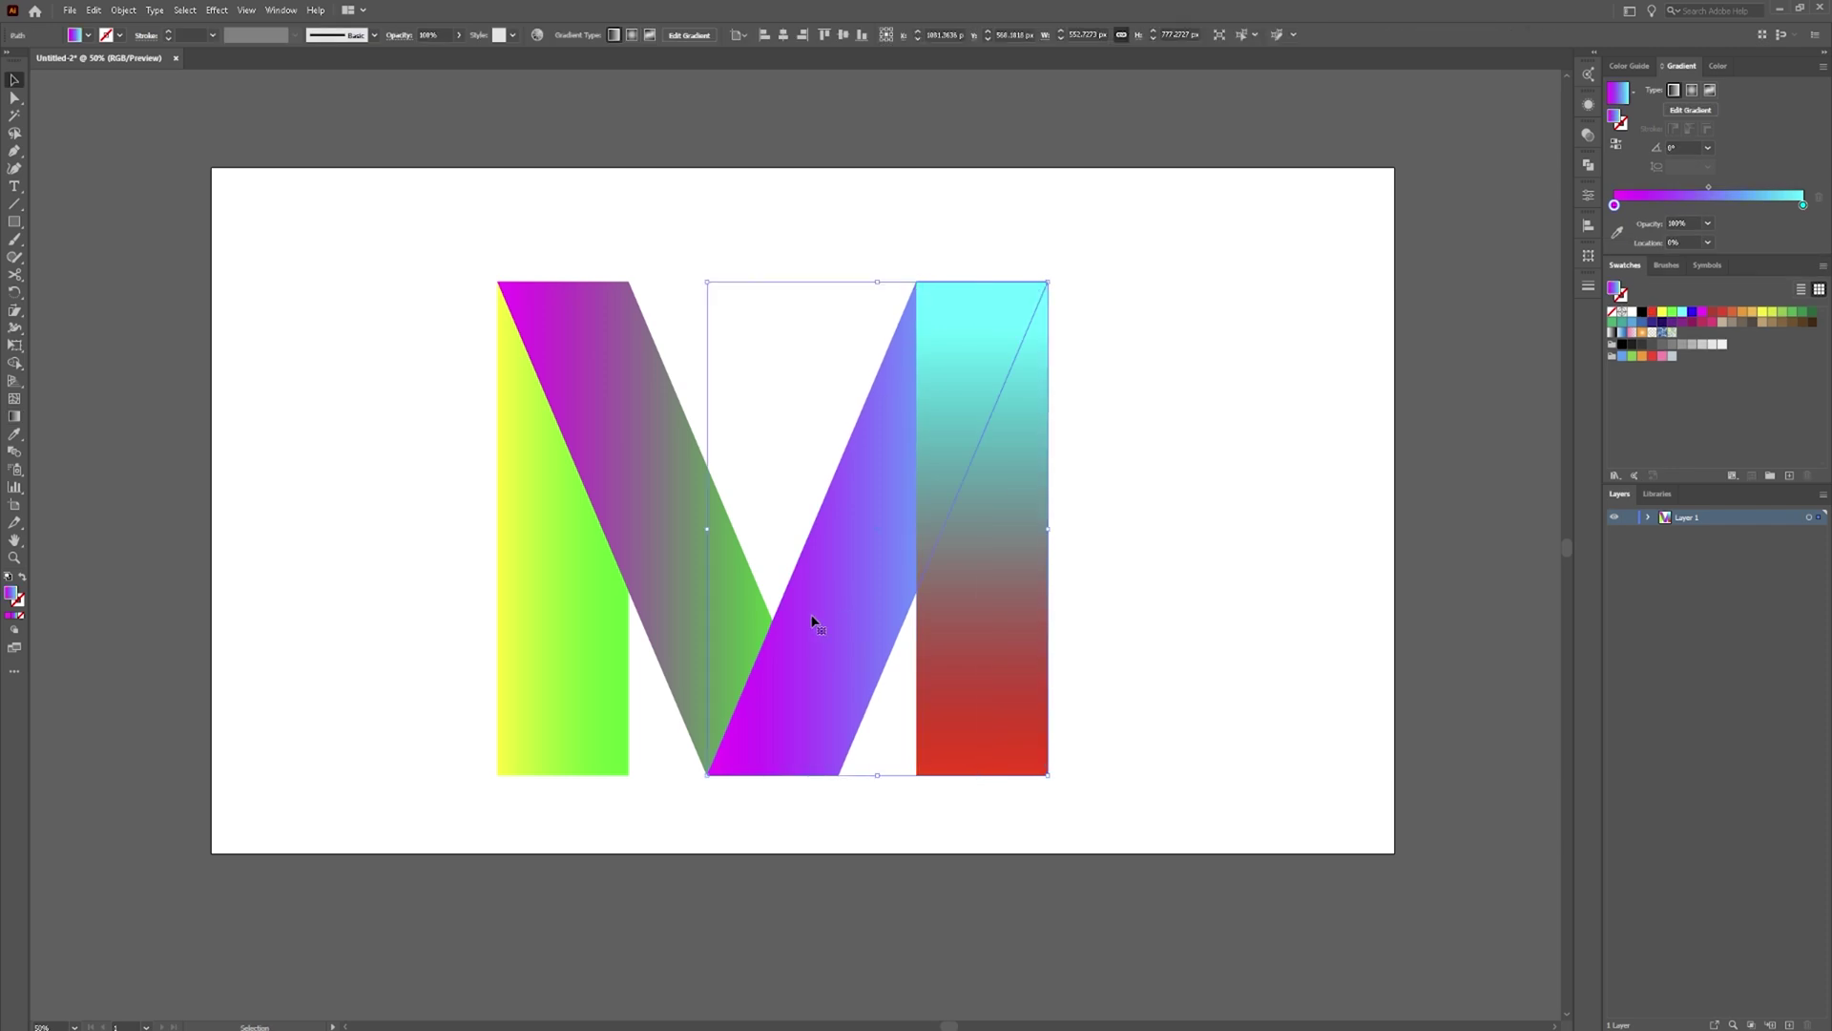
key(g)
mouse_move(771, 776)
mouse_down()
mouse_move(902, 372)
mouse_move(773, 306)
mouse_move(924, 349)
mouse_up()
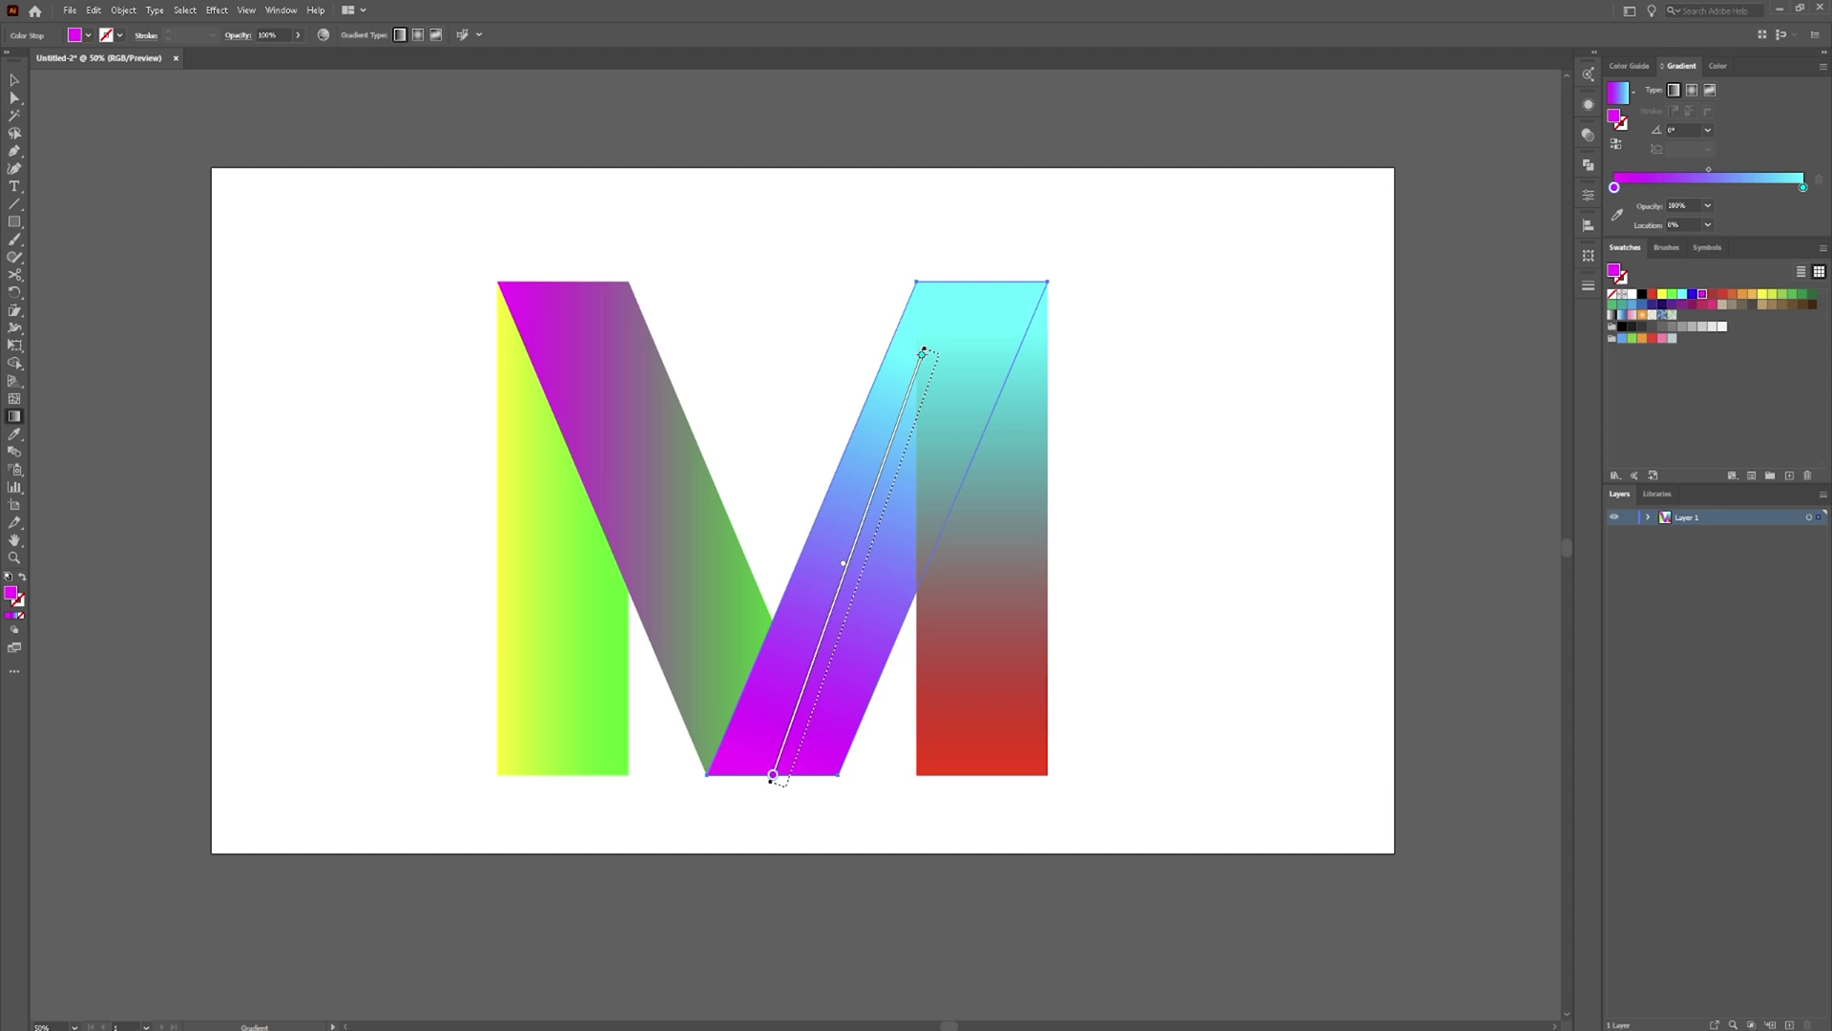
drag(773, 781, 787, 781)
Redraw the first diagonal's gradient lengthwise from magenta at the bottom to green, and the left bar's vertically from yellow up to green
ctrl+click(666, 554)
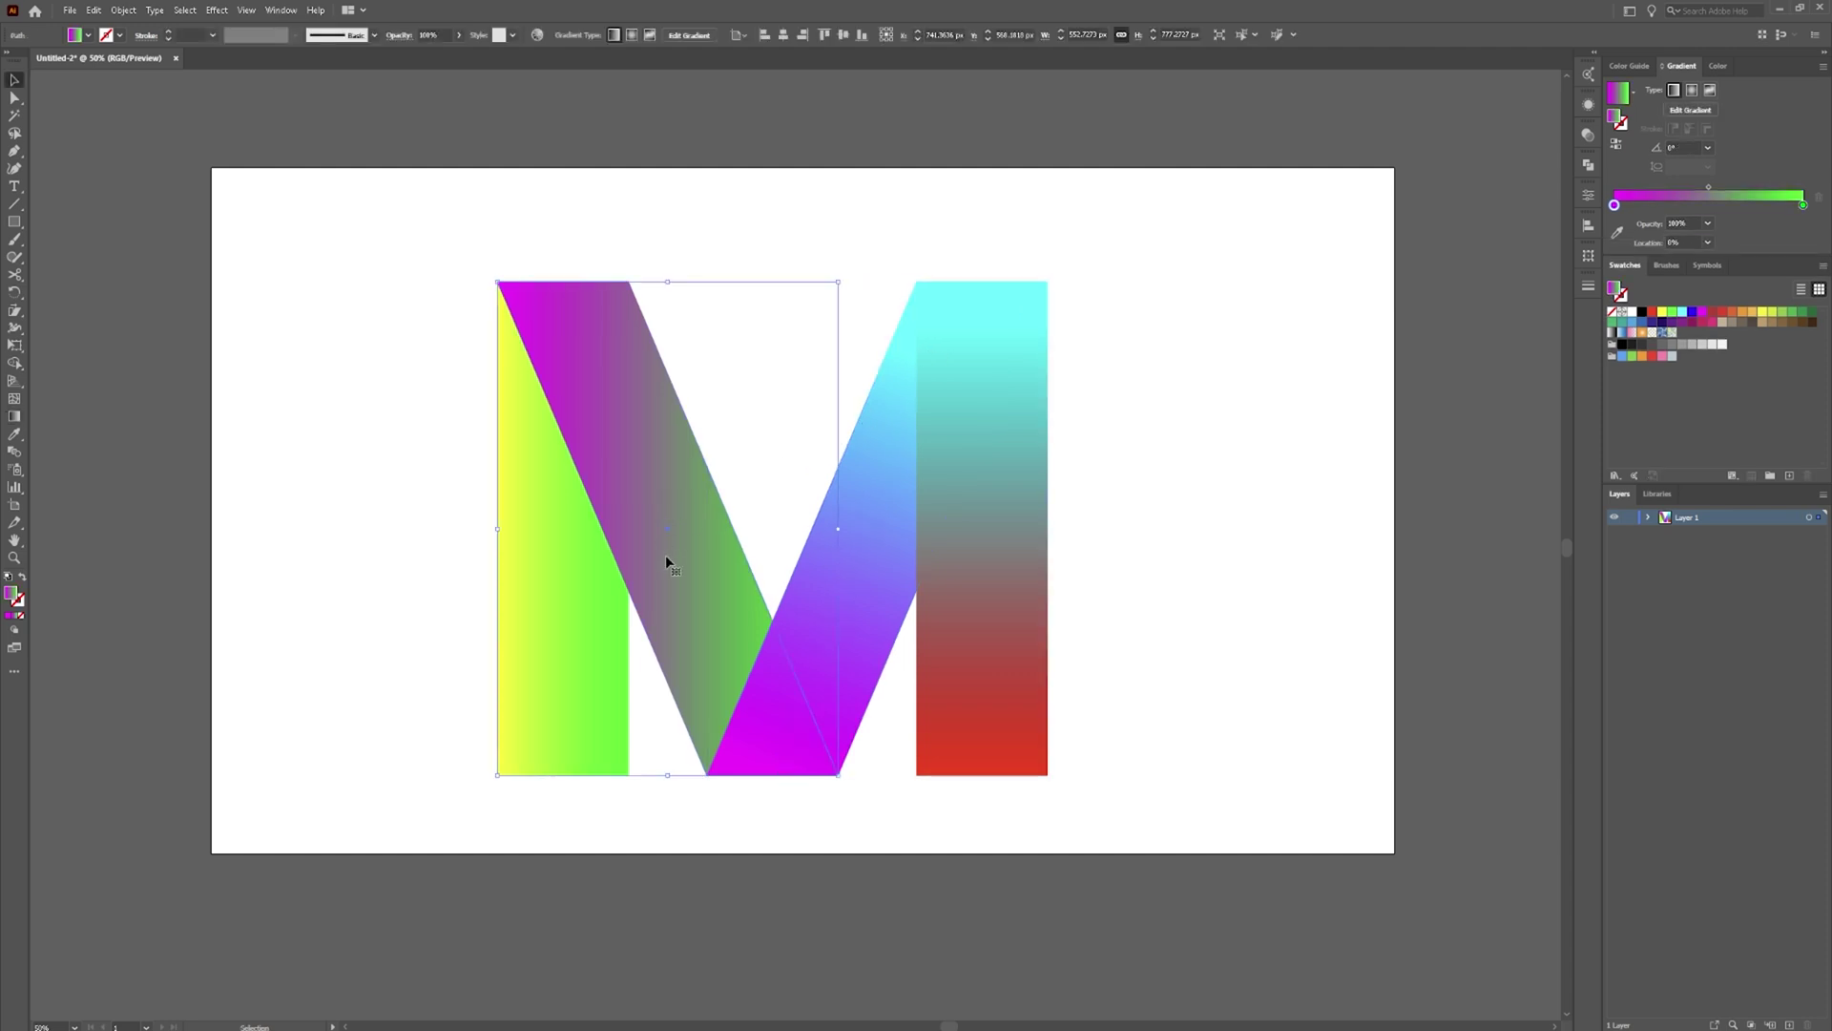
drag(717, 732, 577, 325)
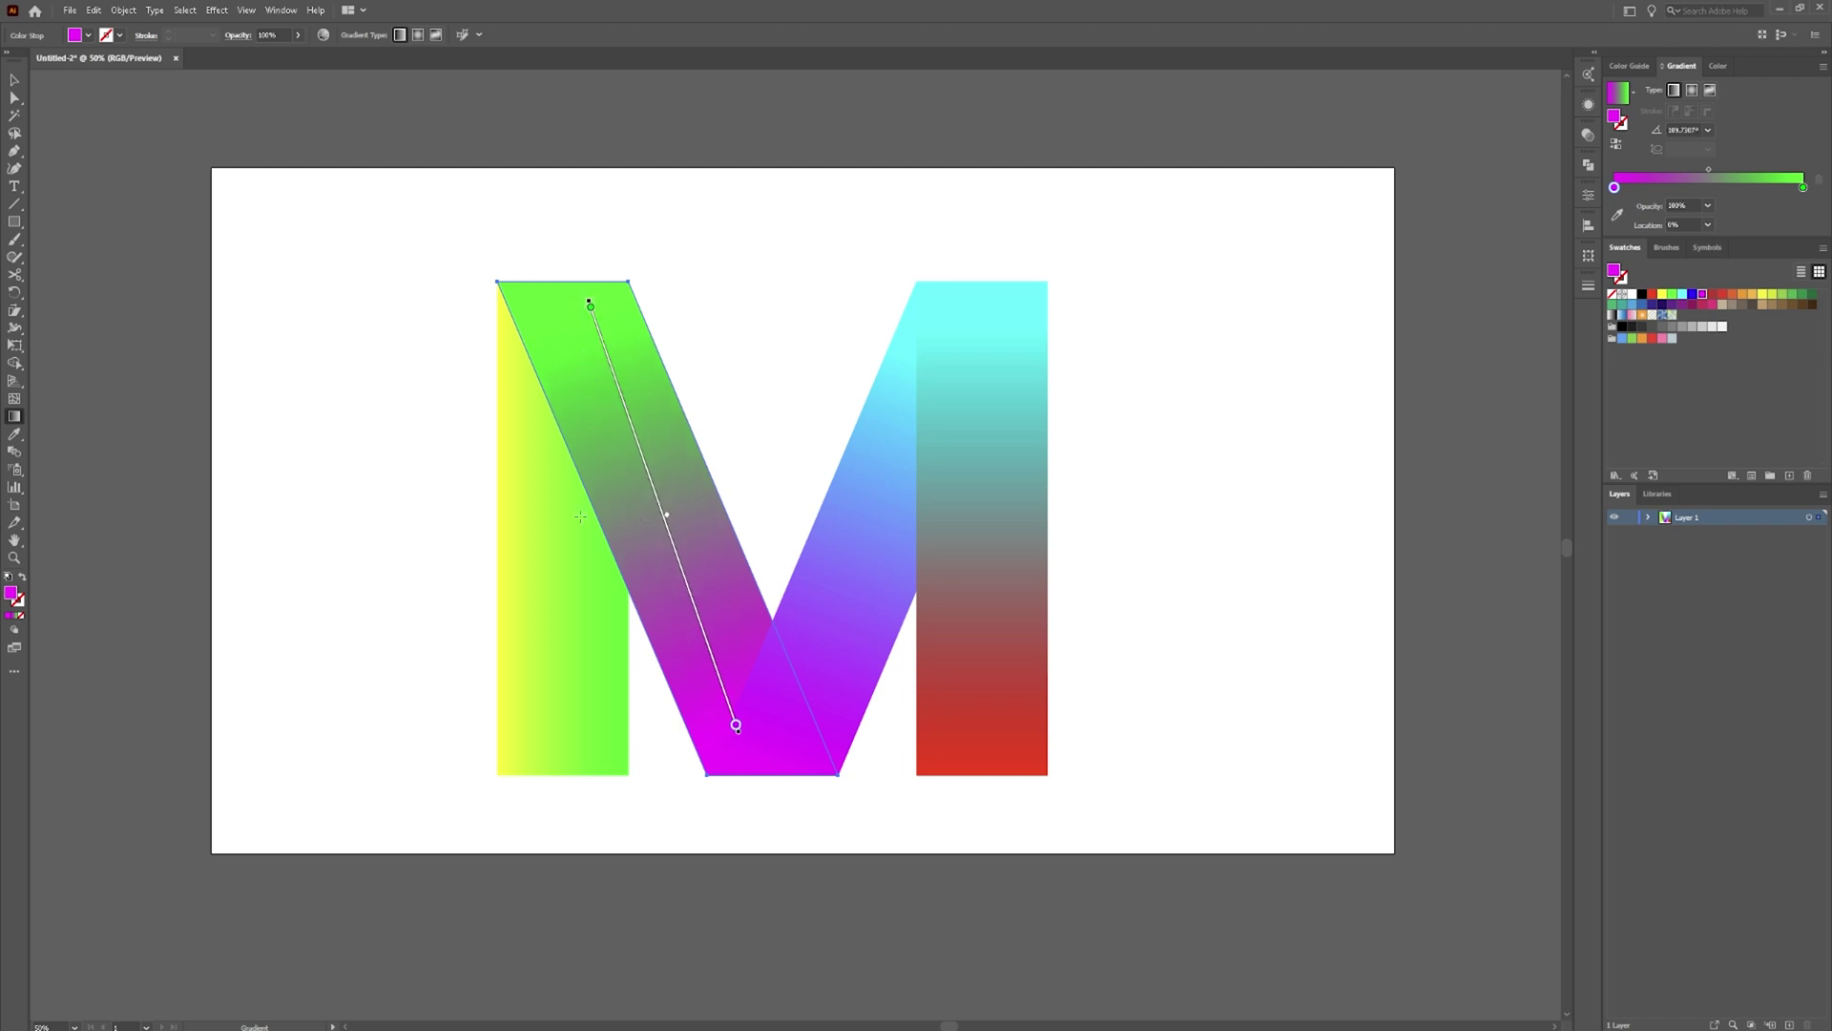
ctrl+click(544, 591)
key(g)
drag(558, 773, 563, 301)
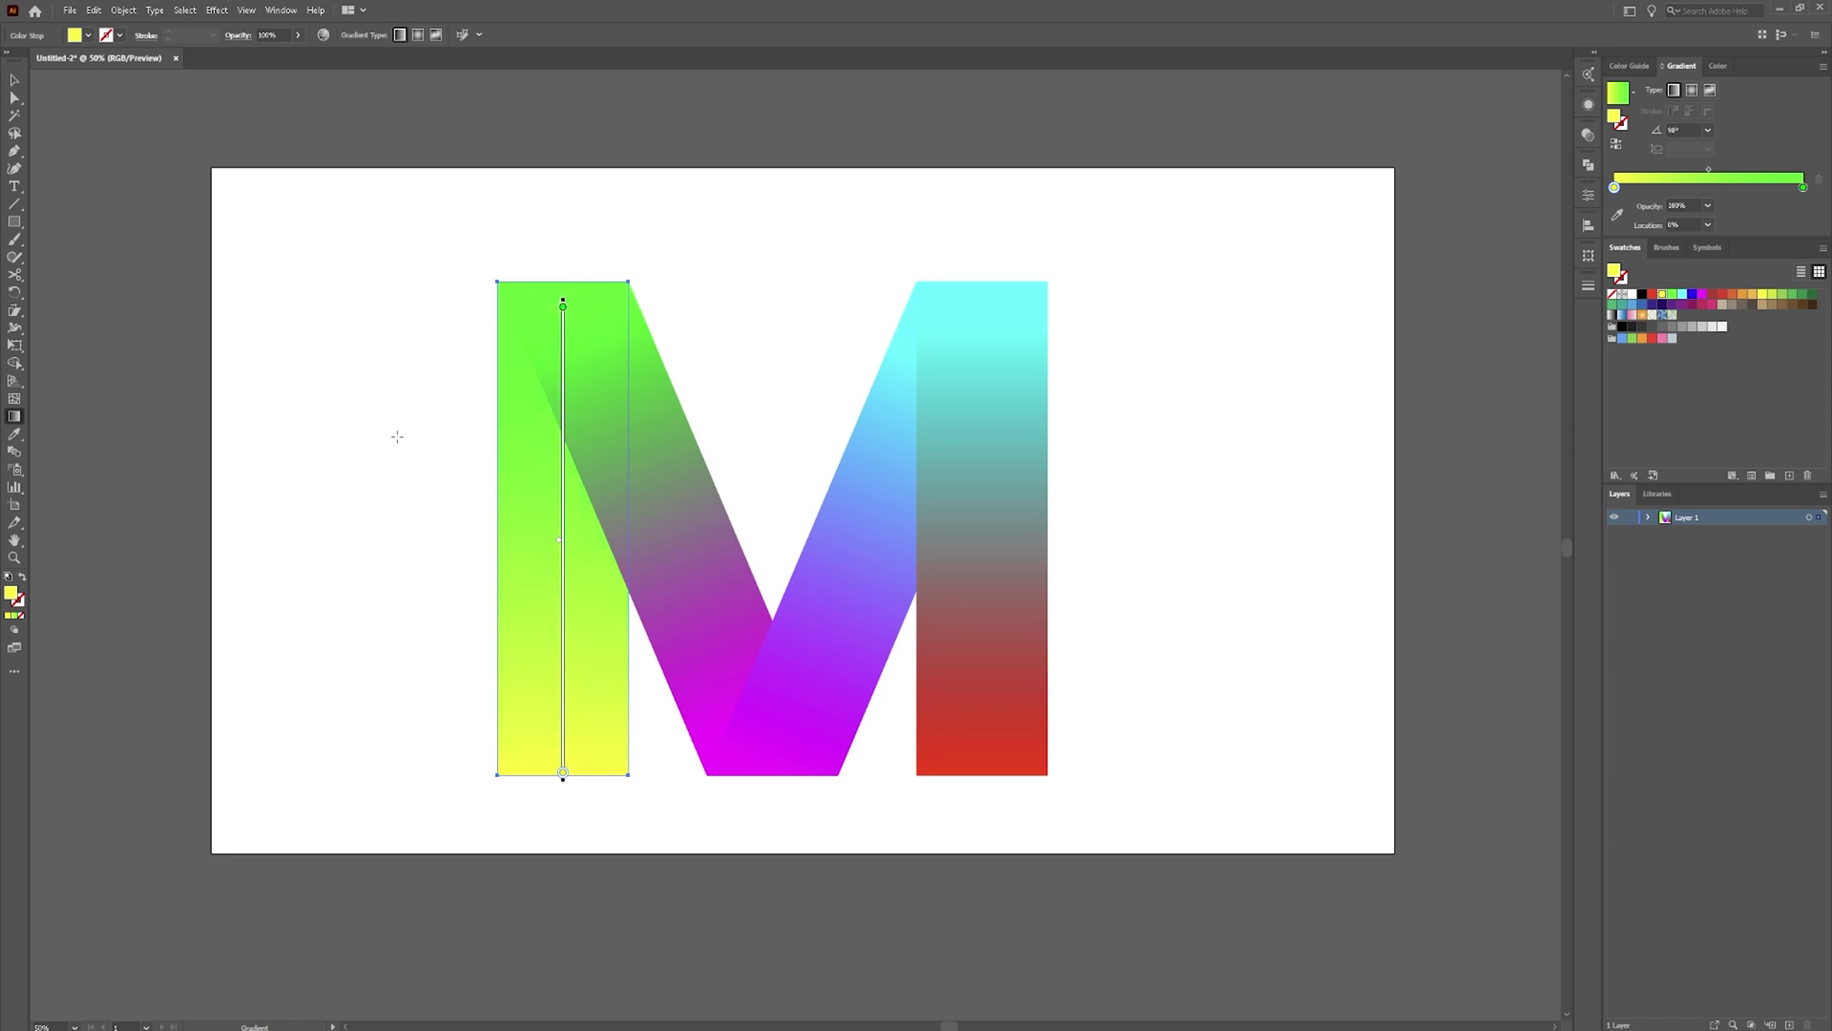
key(v)
click(406, 433)
click(683, 546)
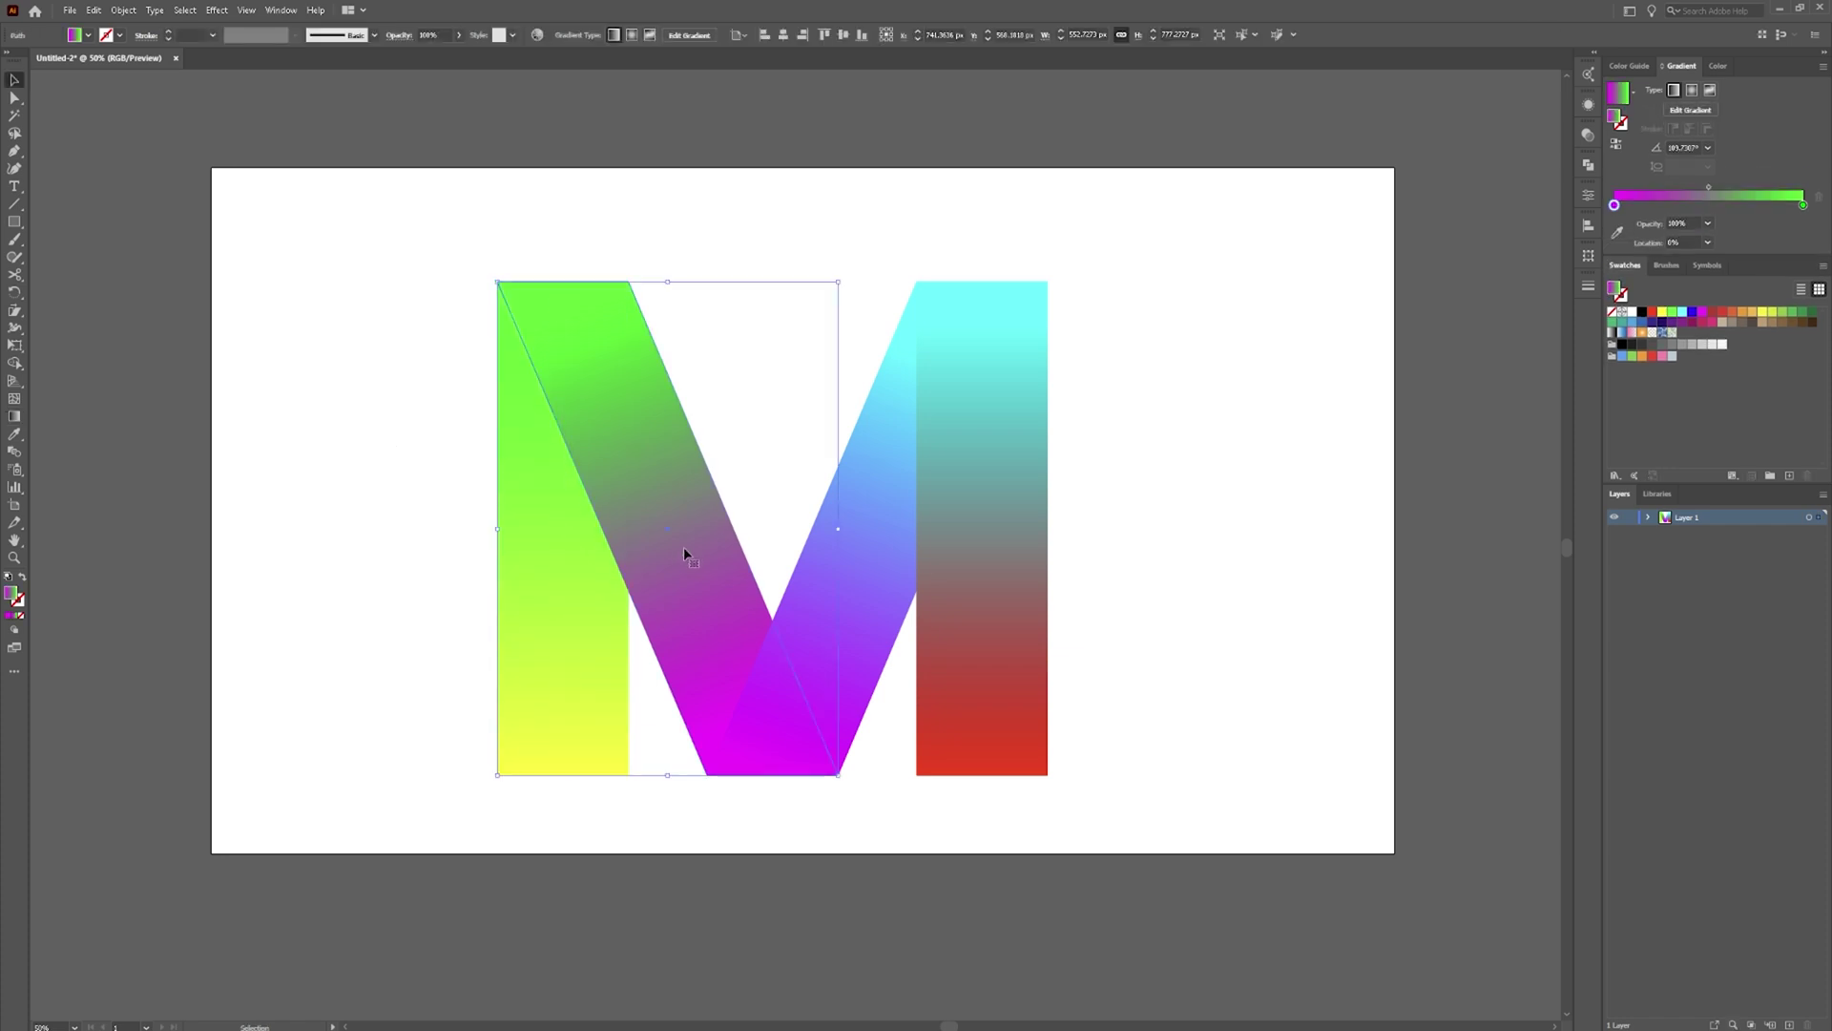
click(322, 434)
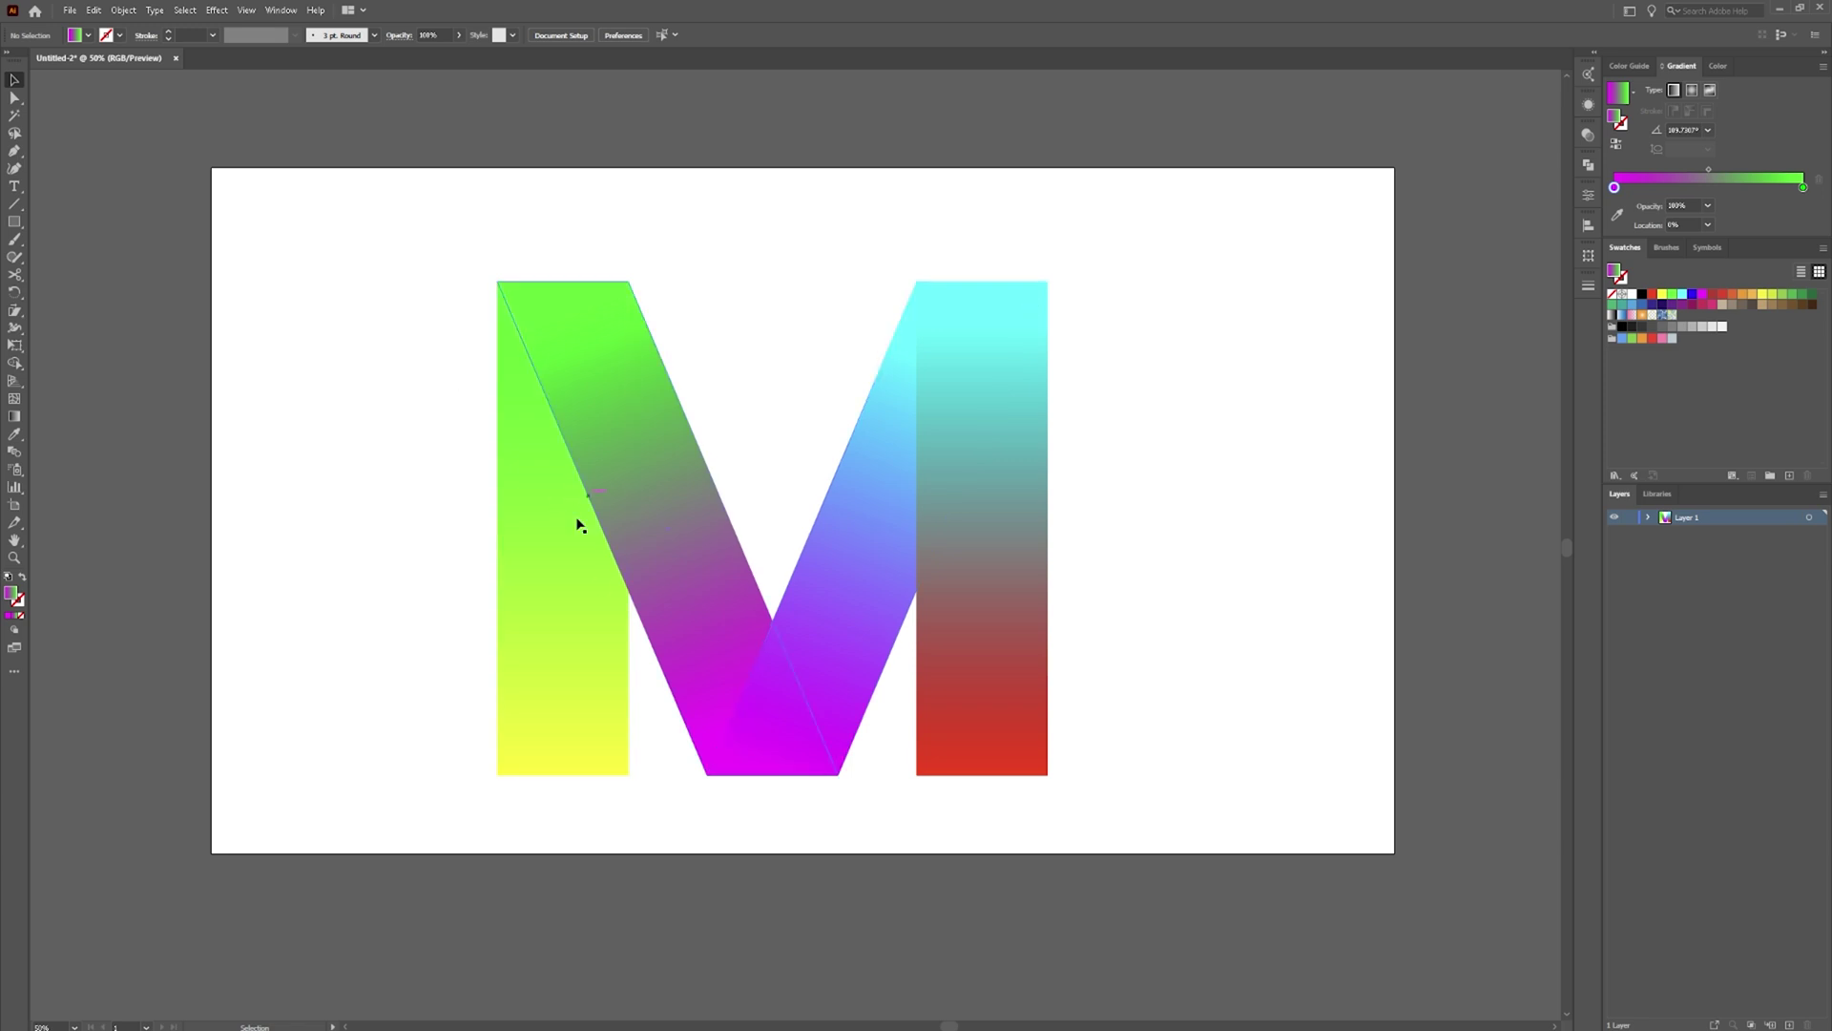
Duplicate the left bar in place and stack the copy just behind the first diagonal
click(540, 633)
key(a)
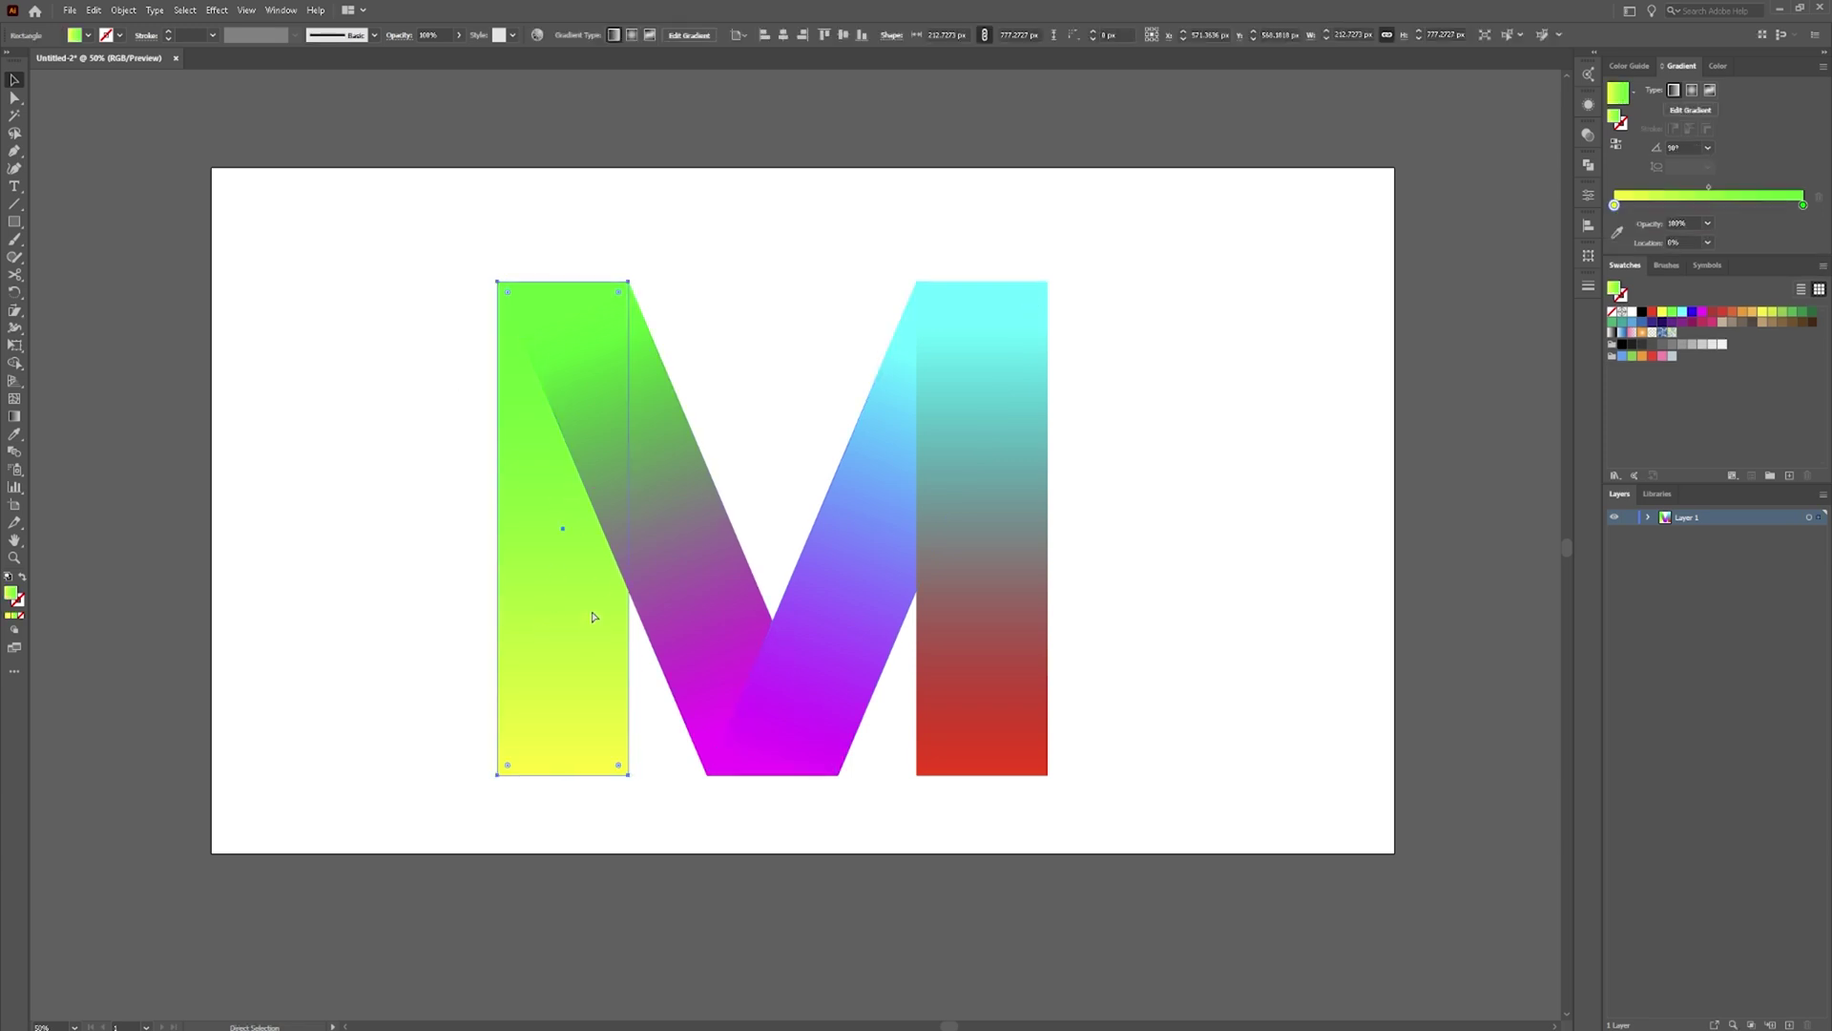
key(ctrl+shift+bracketright)
key(v)
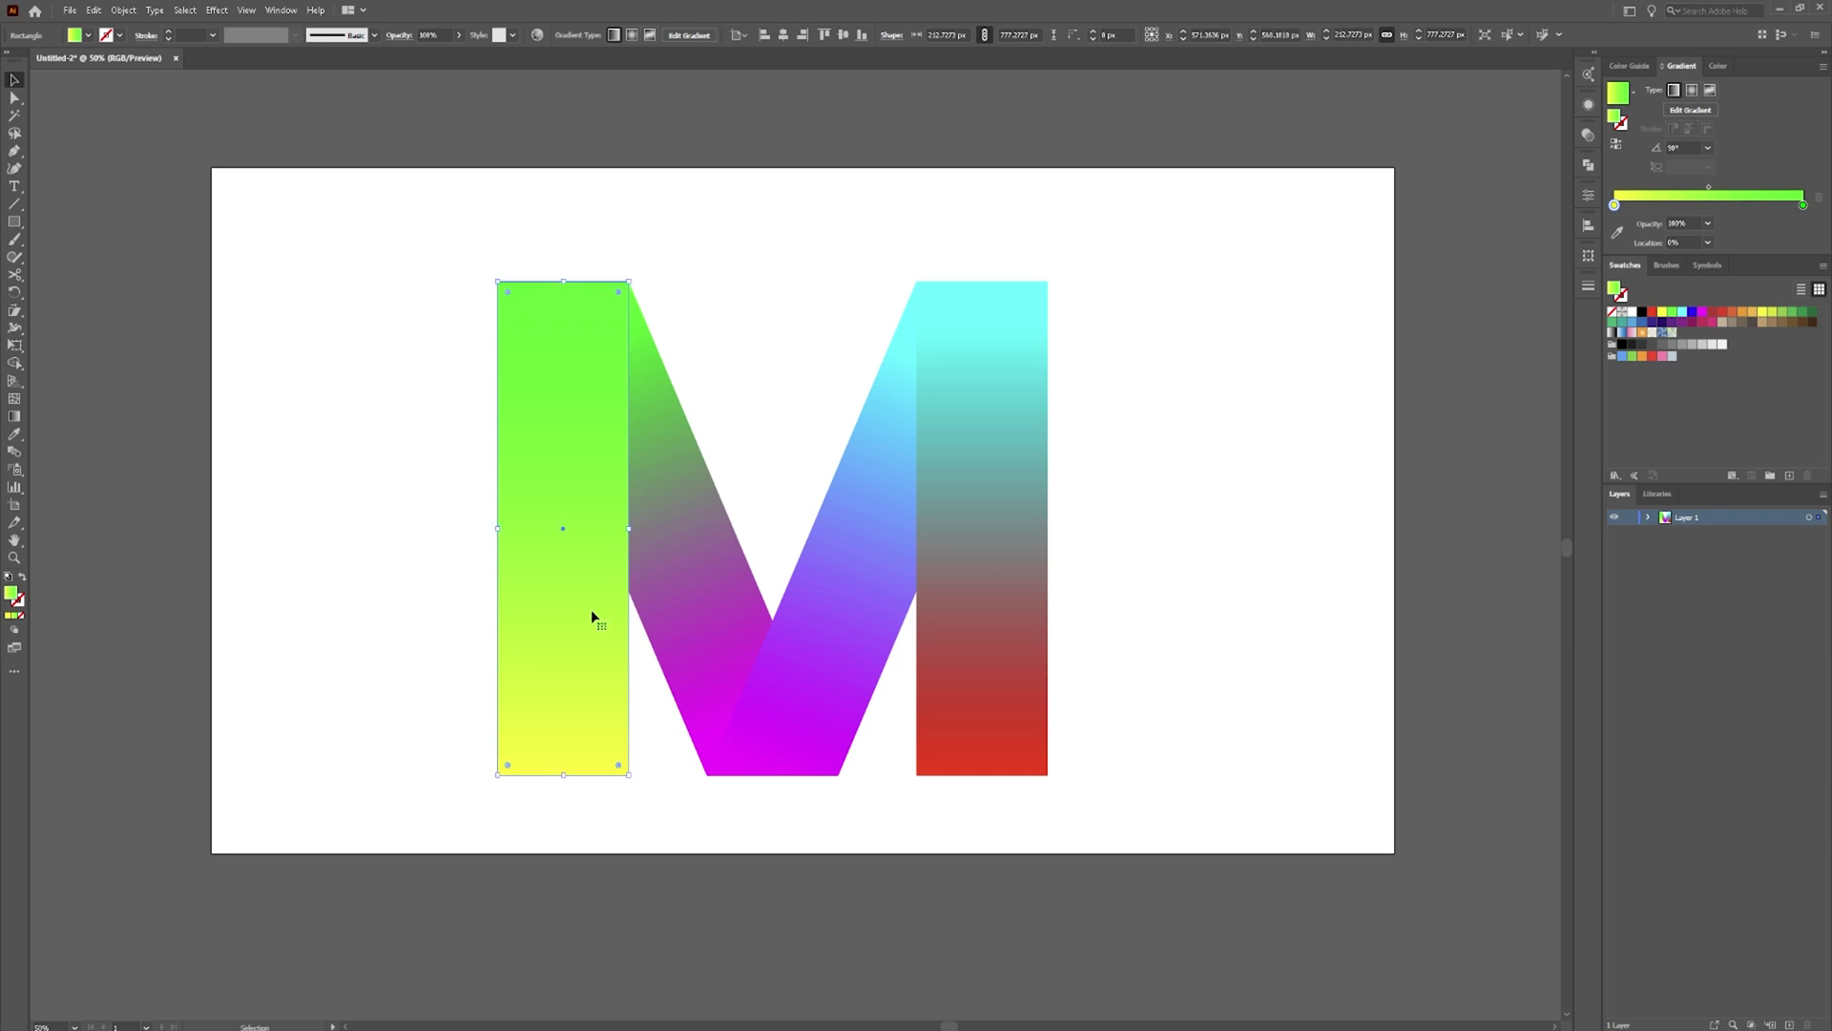
key(a)
key(ctrl+z)
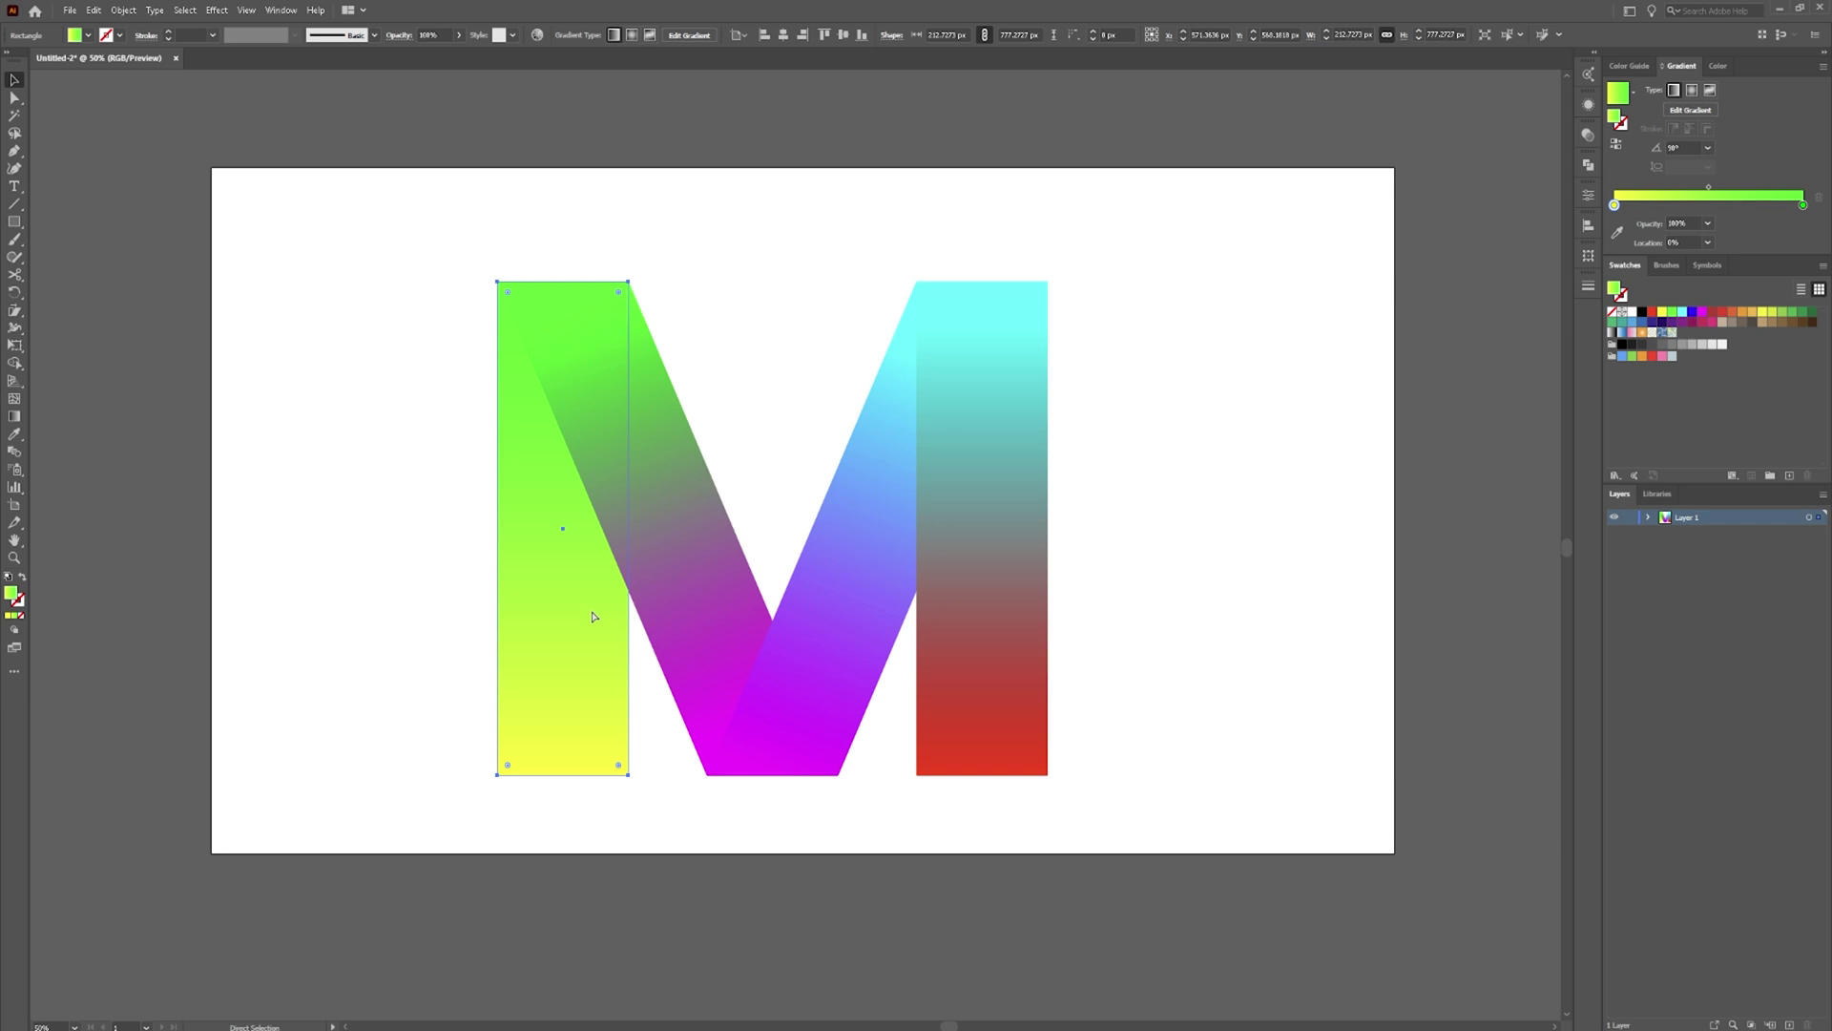
key(v)
key(ctrl+shift+bracketright)
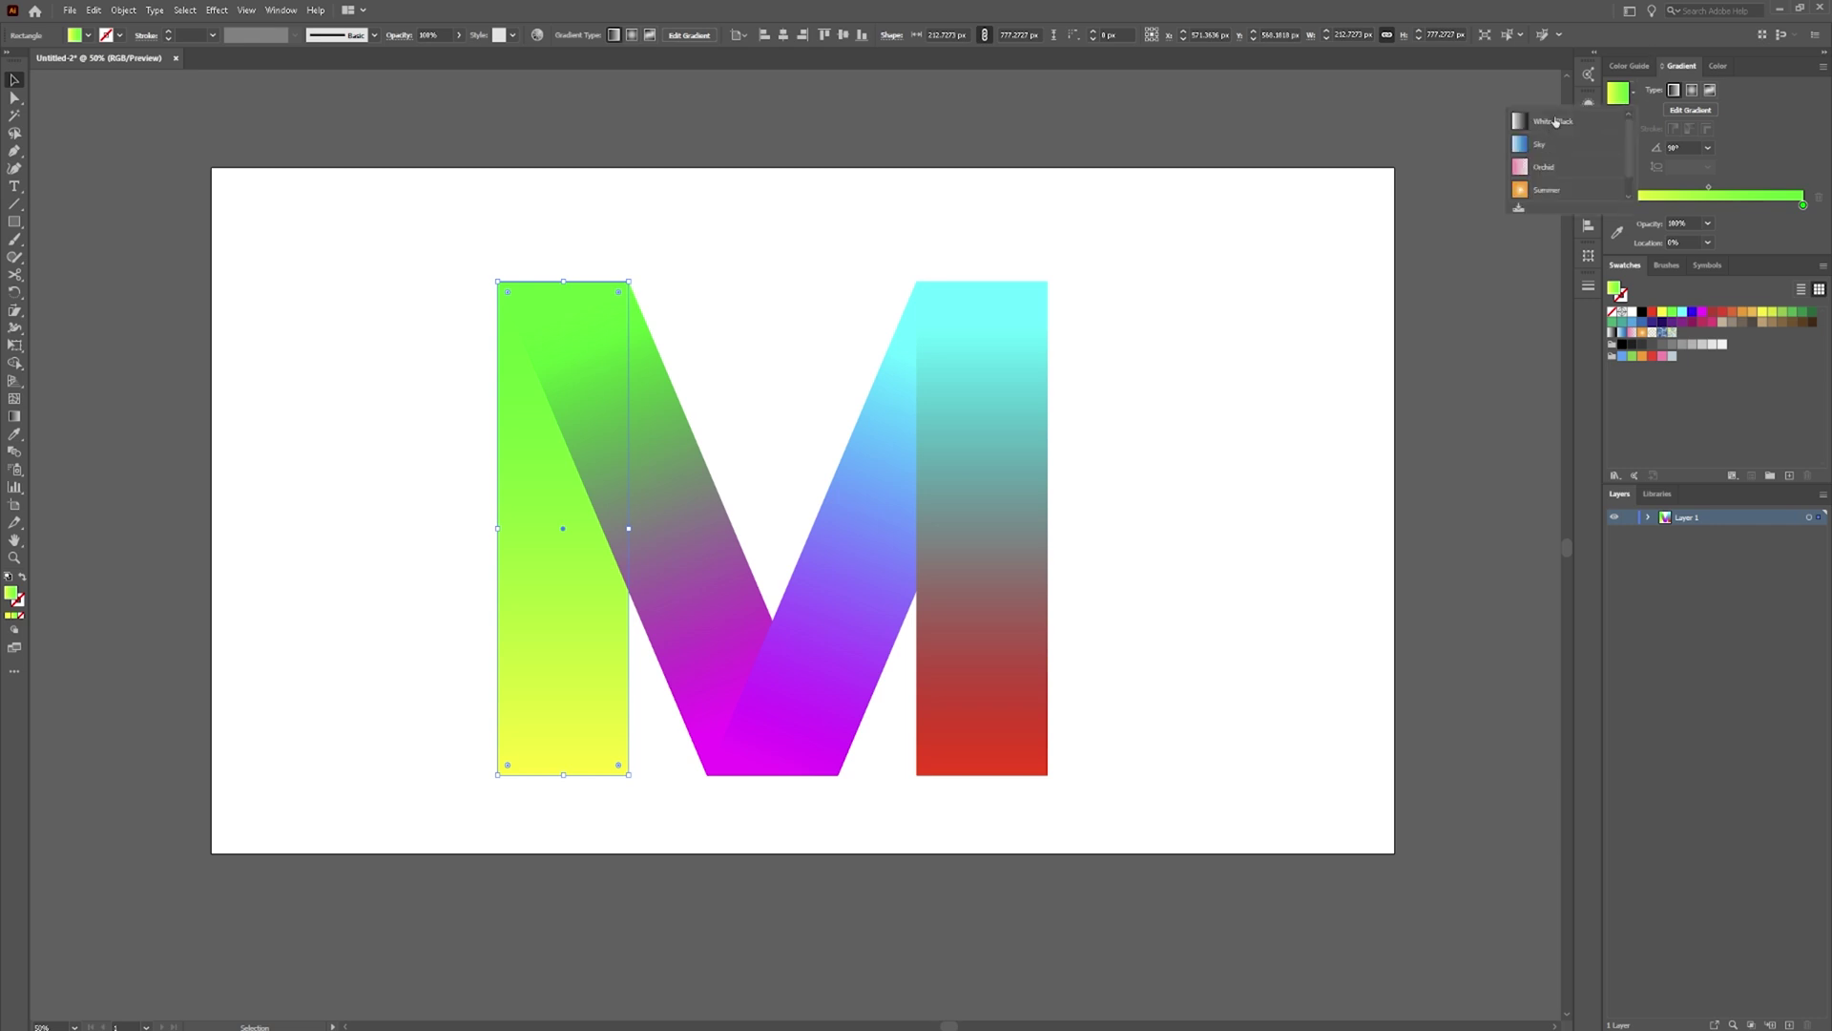
Fill the left bar's copy with the white-to-black gradient, setting the white stop to 0% opacity and the black stop to 60%
key(period)
click(1615, 205)
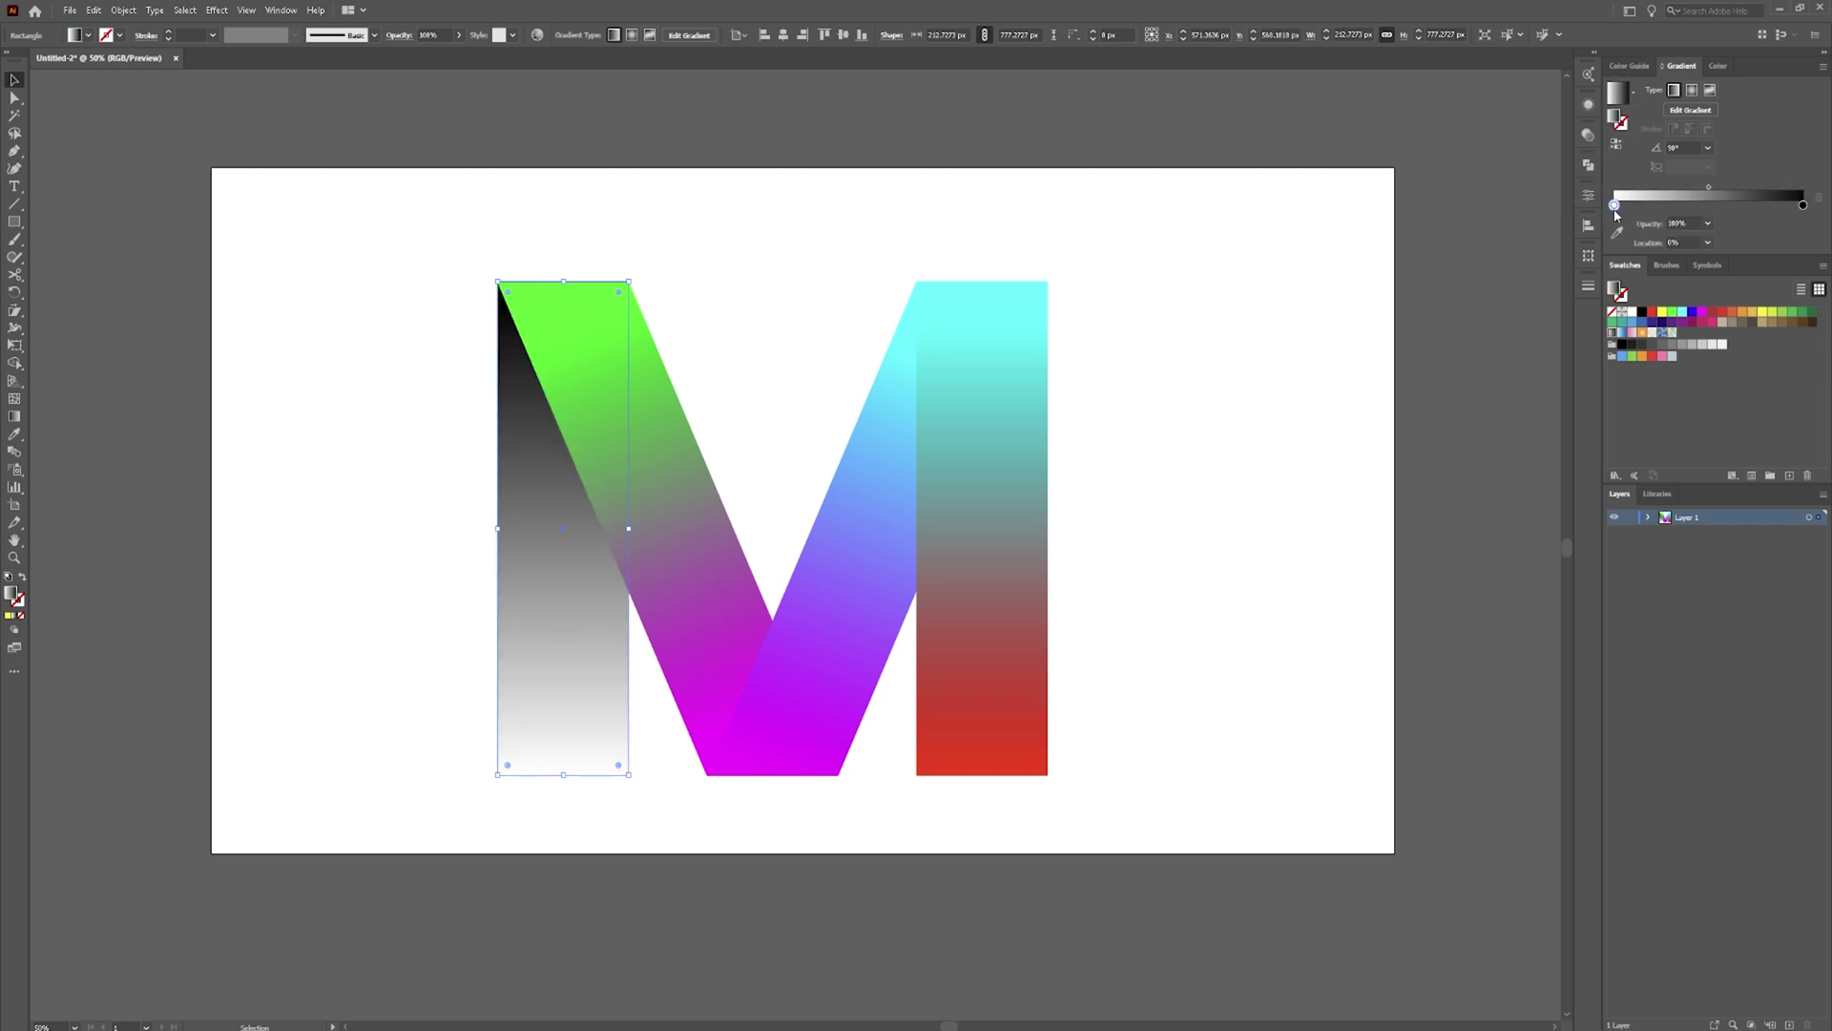
click(1708, 223)
click(1717, 315)
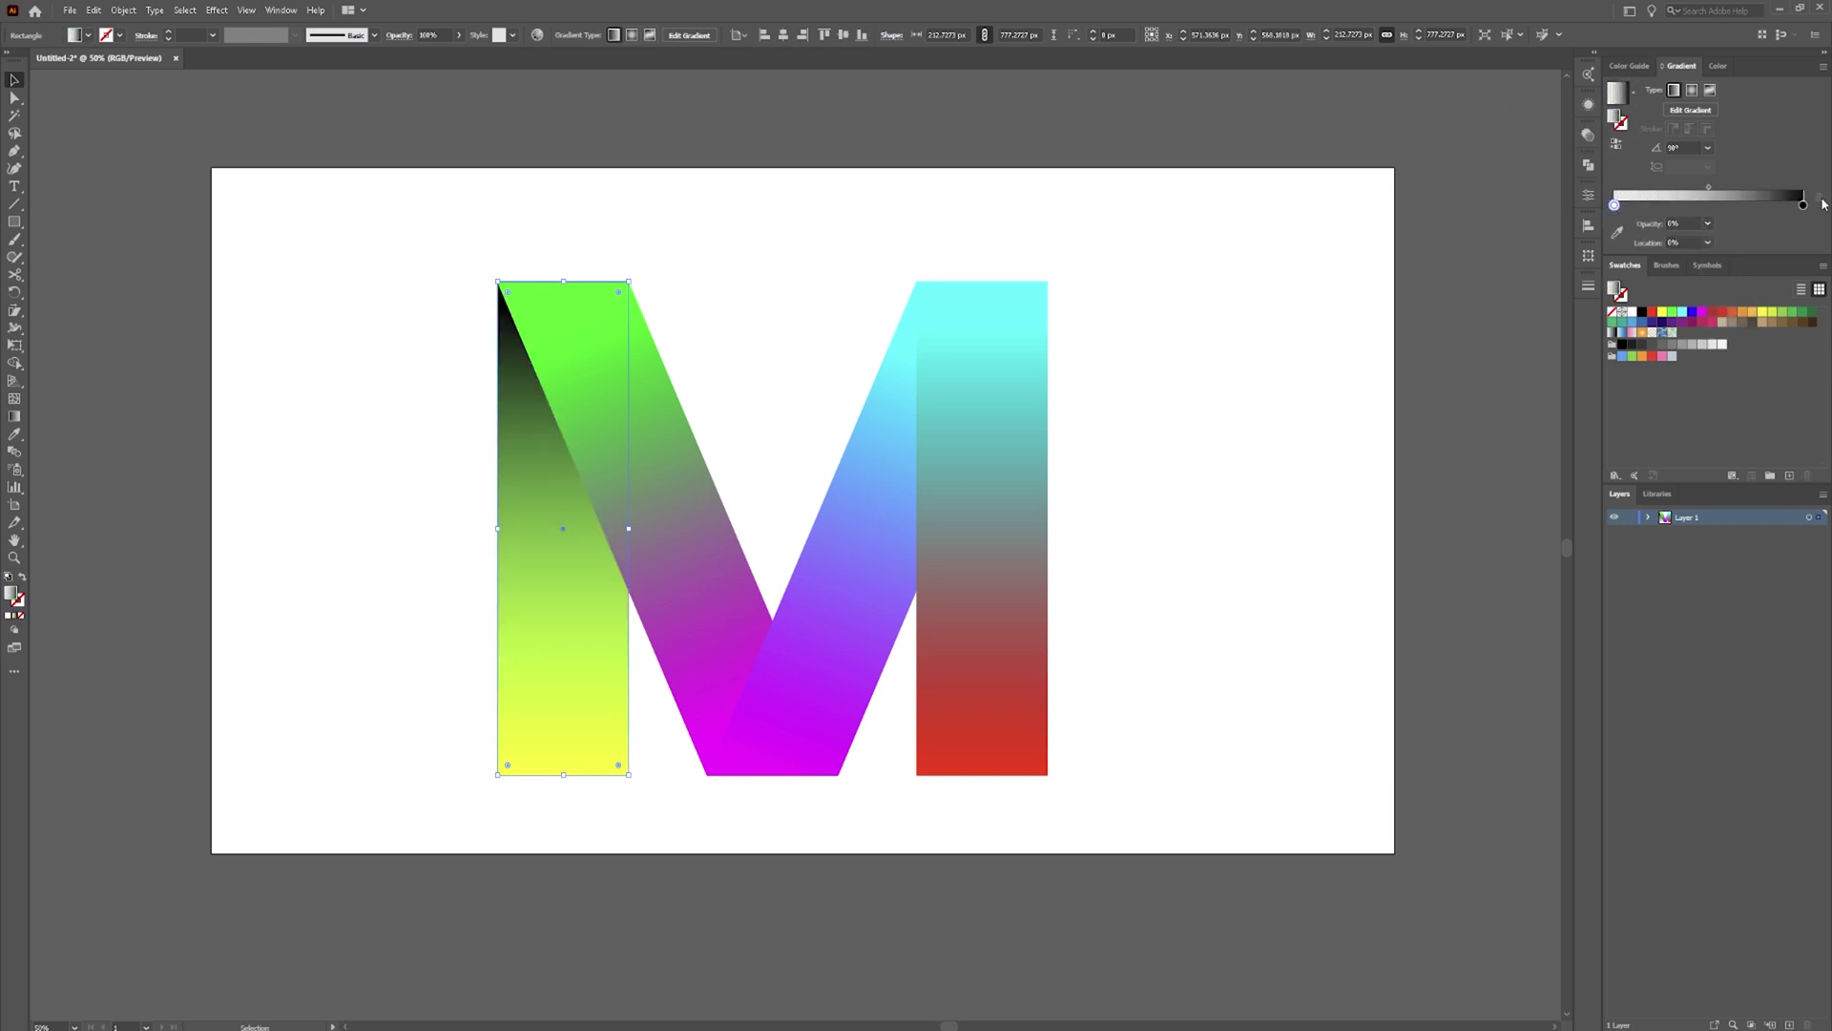
click(1802, 206)
click(1708, 223)
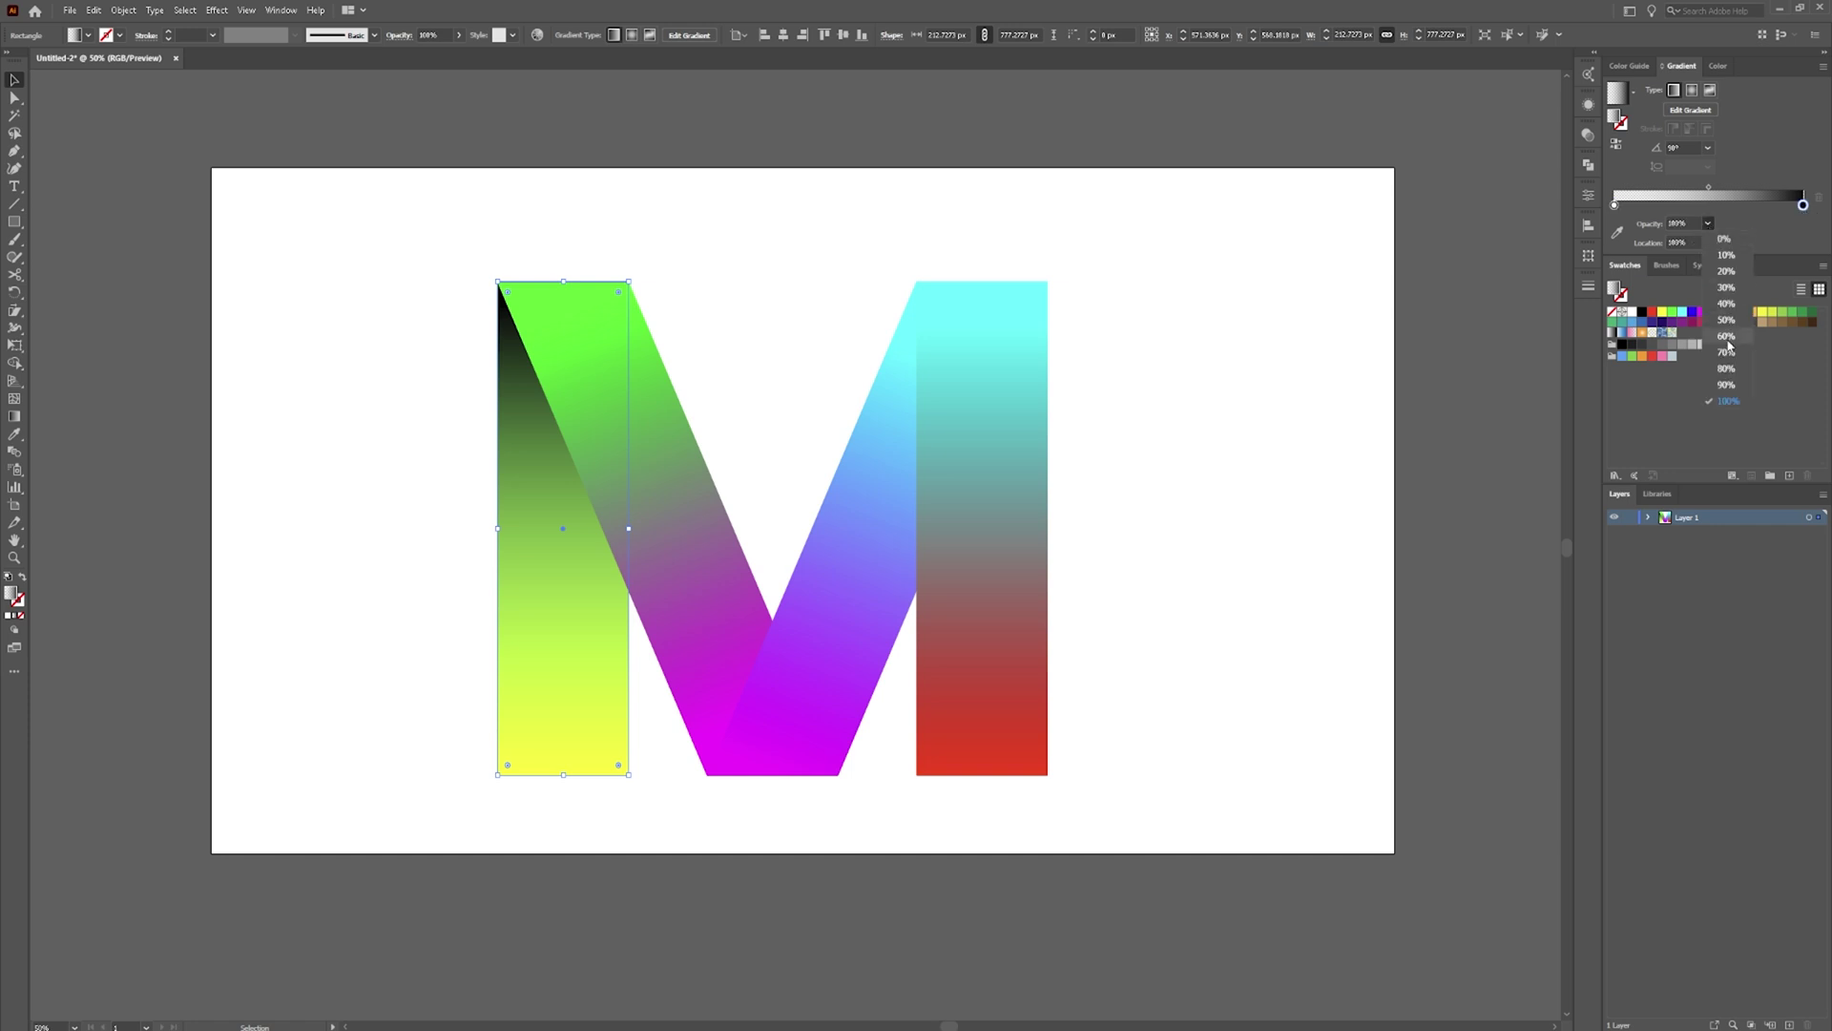
click(1724, 336)
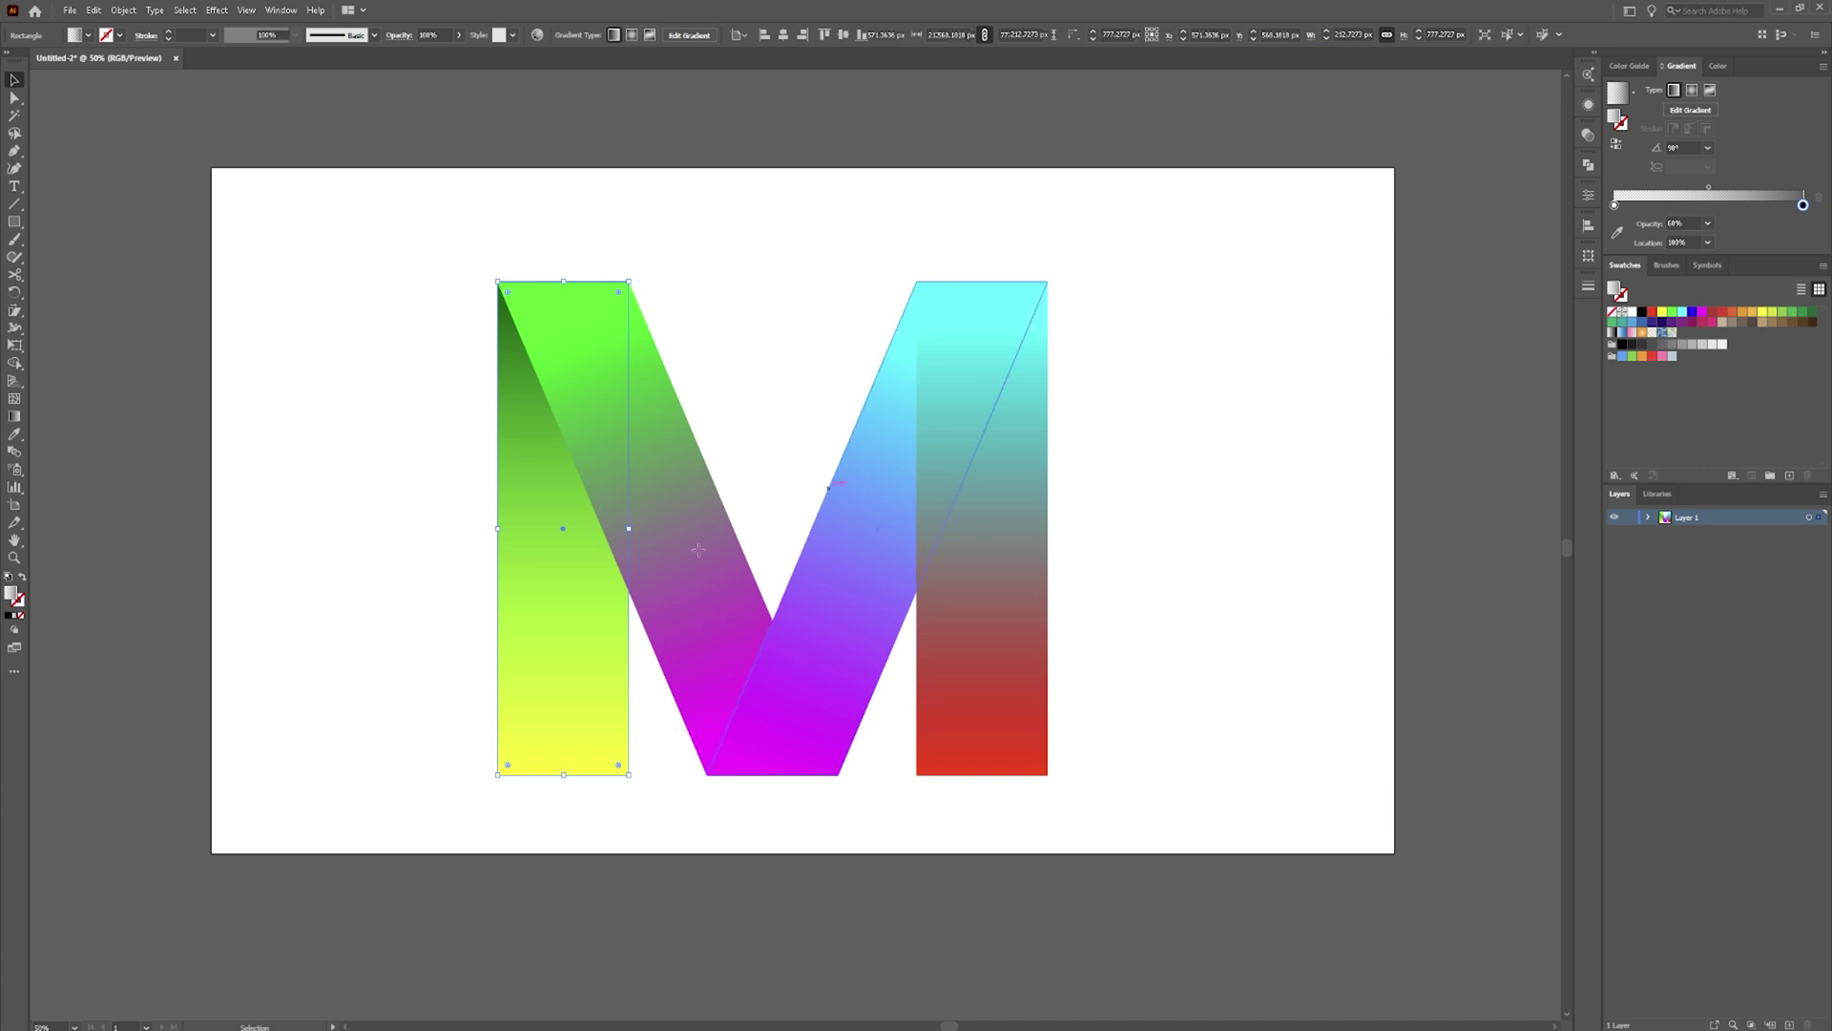
Angle the left bar copy's transparent-to-black gradient so the dark side falls along the first diagonal's edge as a fold shadow
key(g)
drag(548, 554, 624, 412)
mouse_move(436, 514)
mouse_down()
mouse_move(592, 319)
mouse_move(655, 429)
mouse_up()
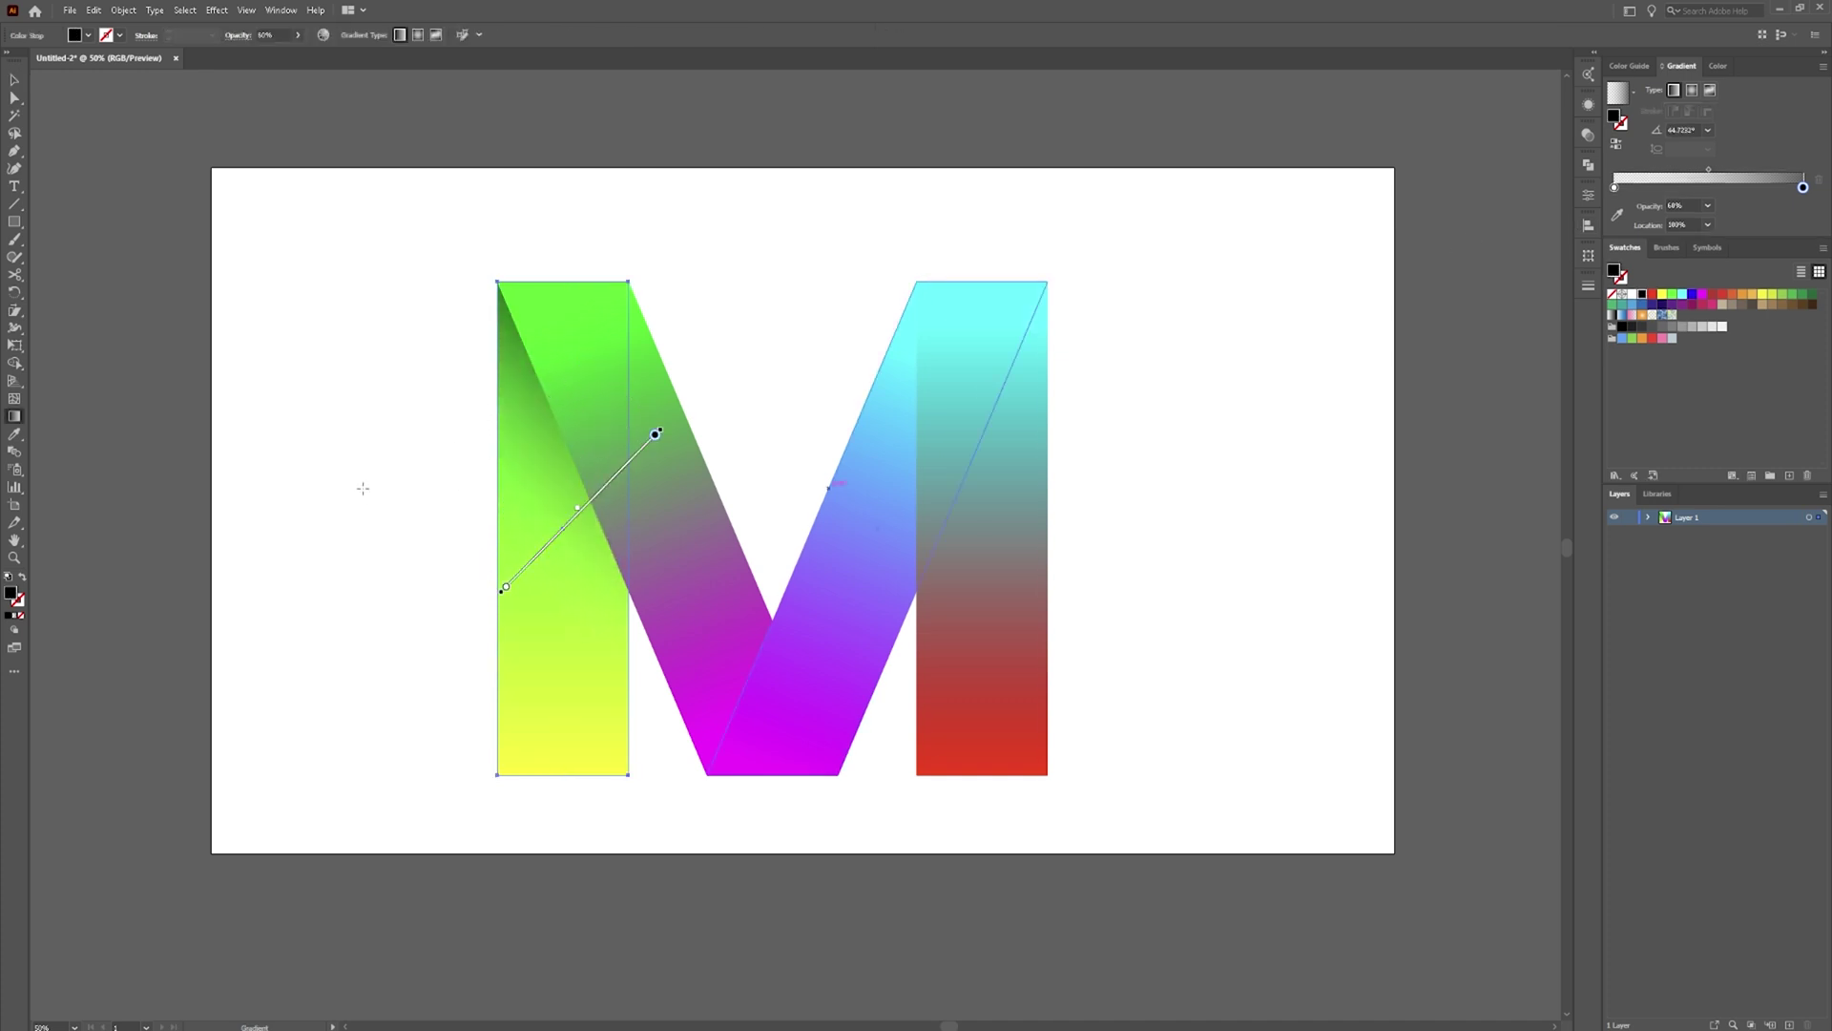
mouse_move(368, 411)
mouse_down()
mouse_move(506, 401)
mouse_move(510, 345)
mouse_up()
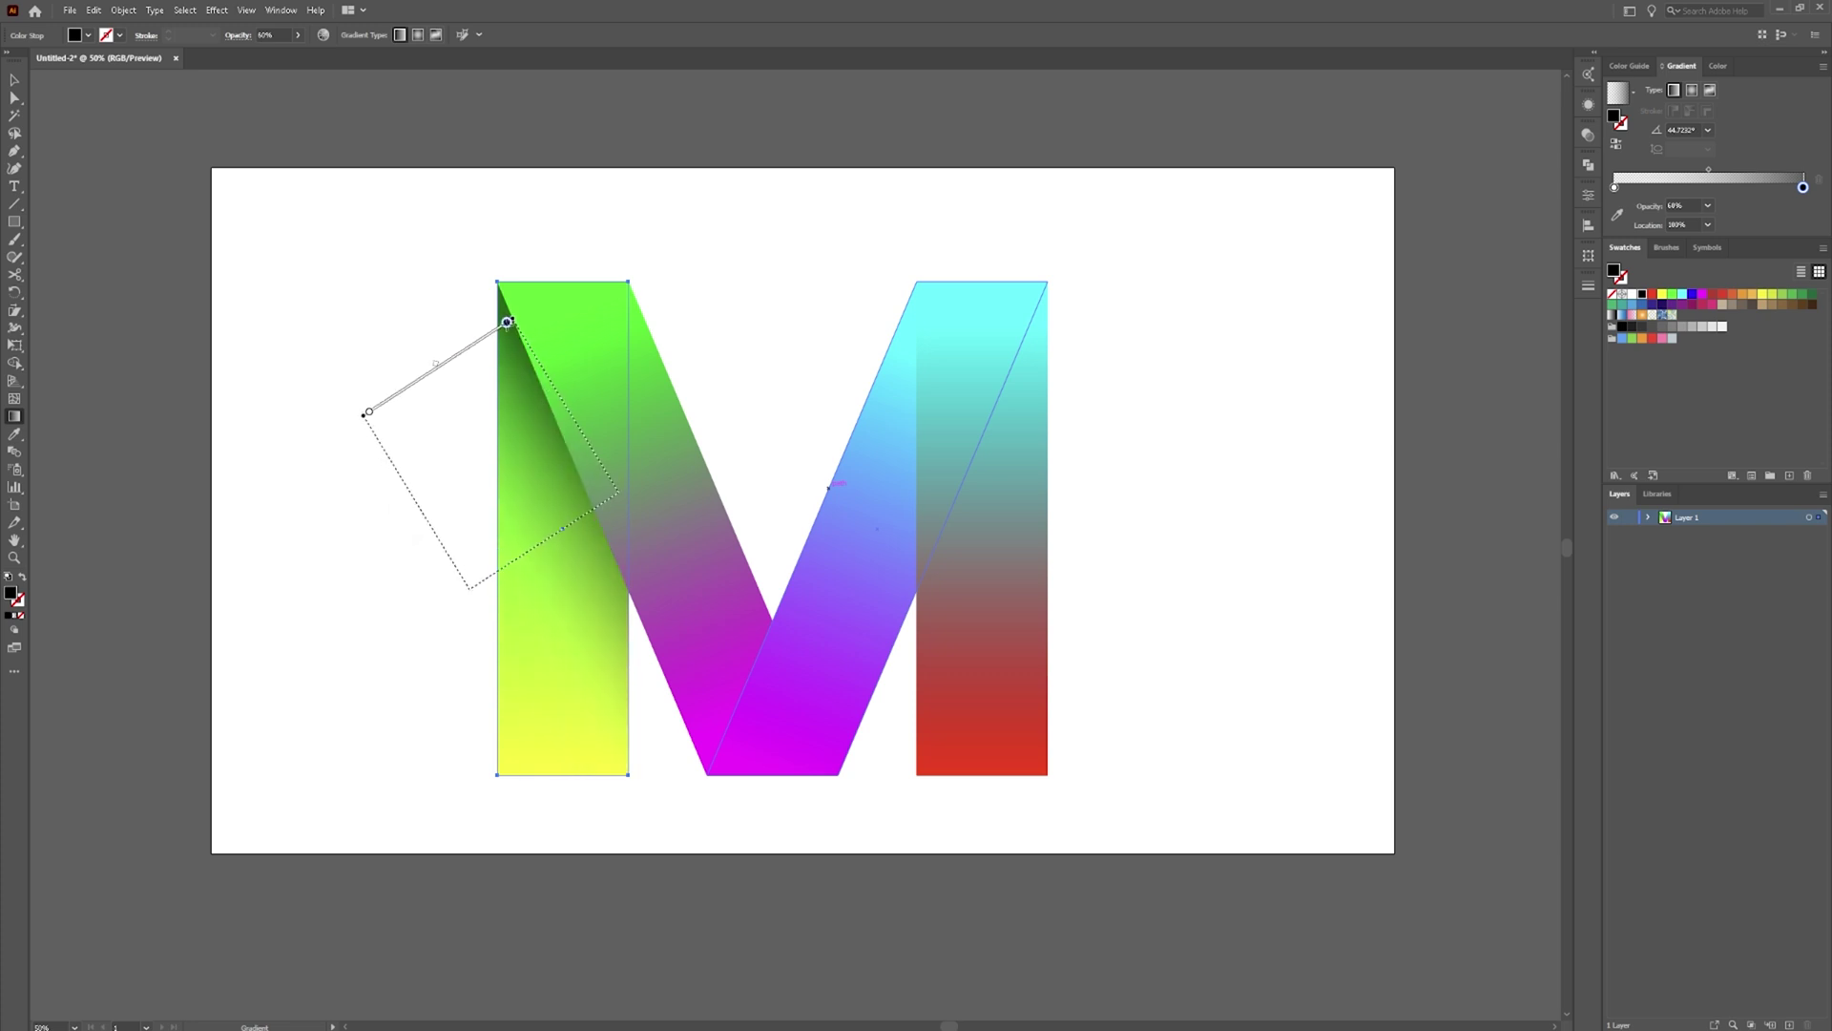
drag(471, 587, 614, 495)
key(v)
Duplicate the first diagonal in place and stack the copy just behind the second diagonal
click(702, 603)
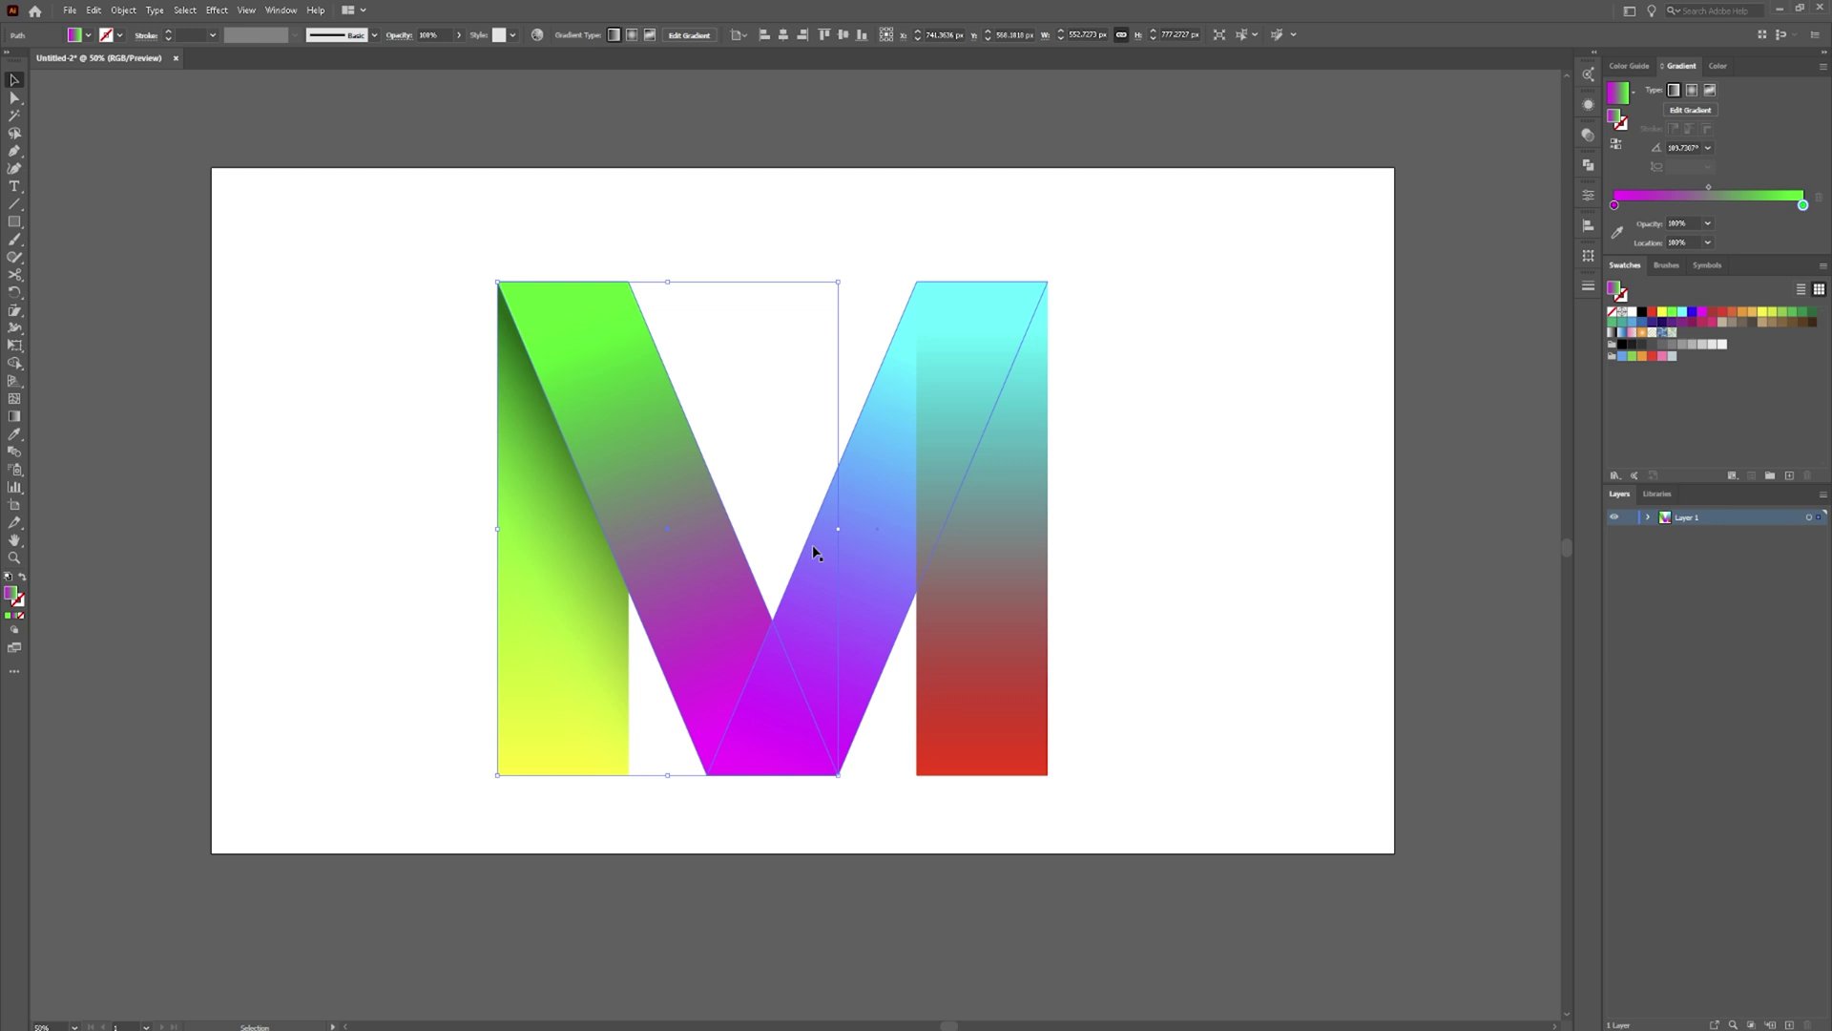
key(a)
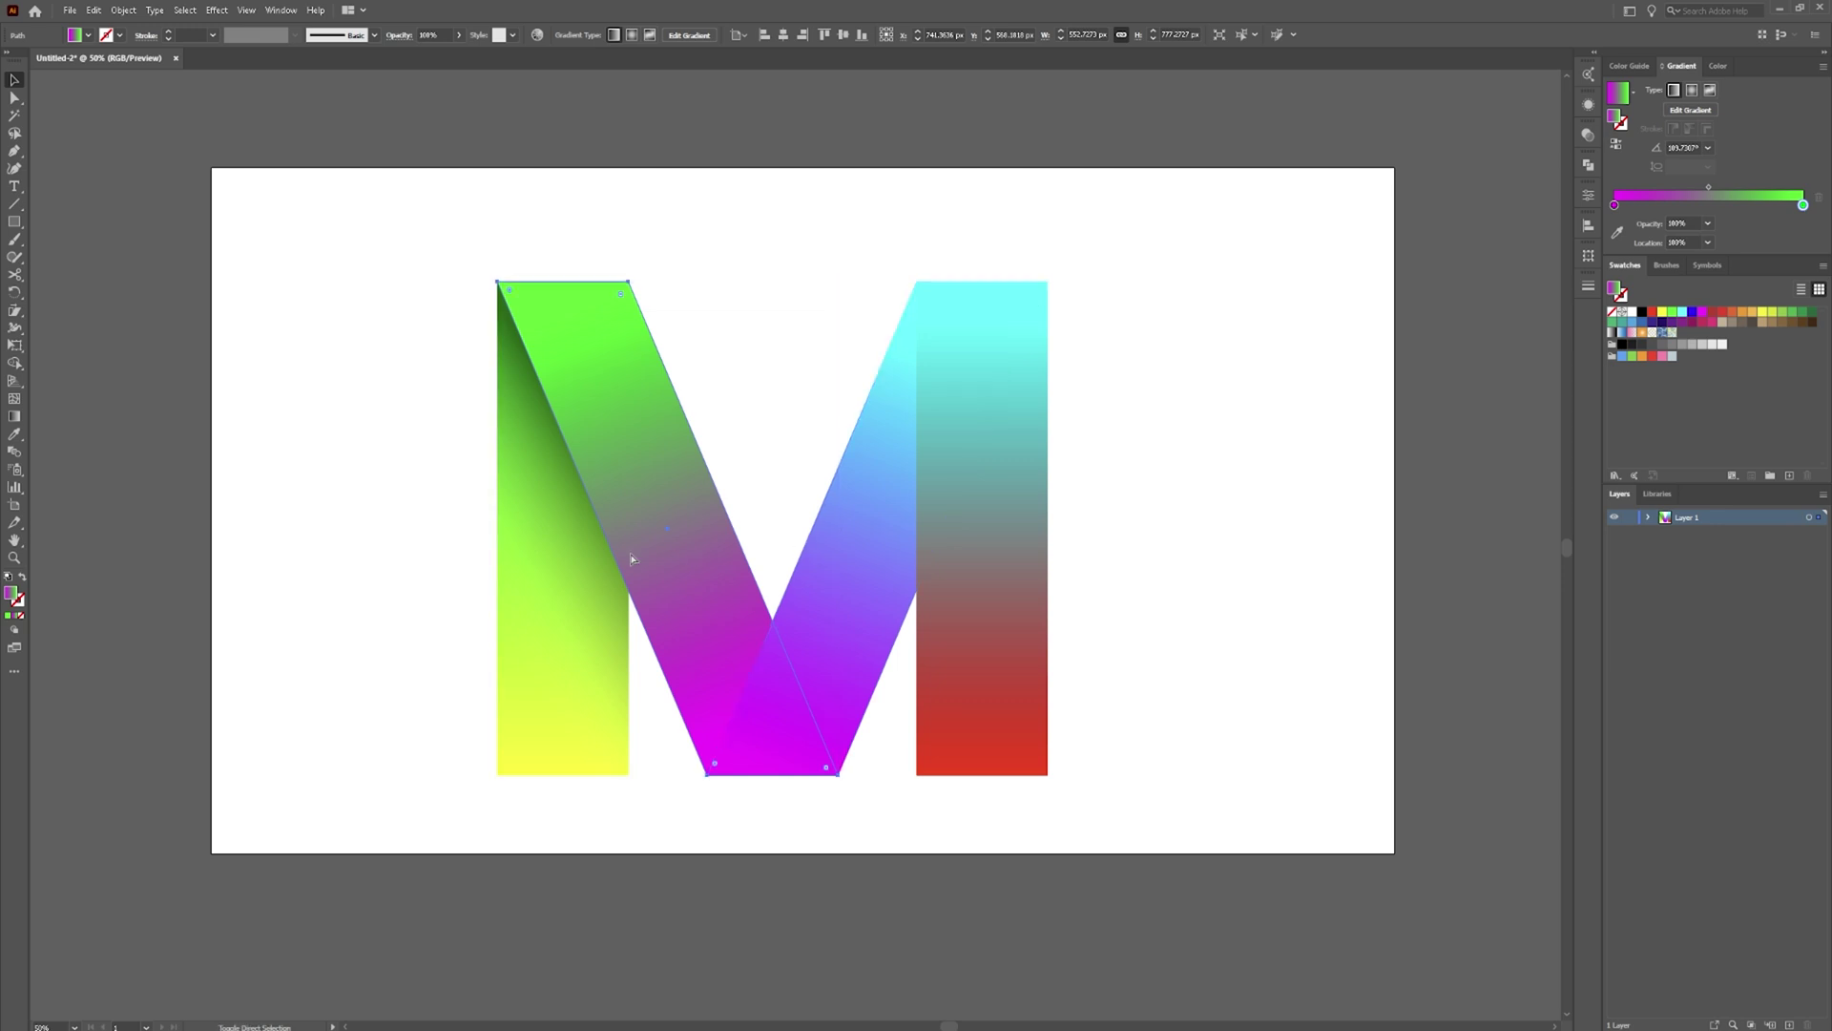
key(v)
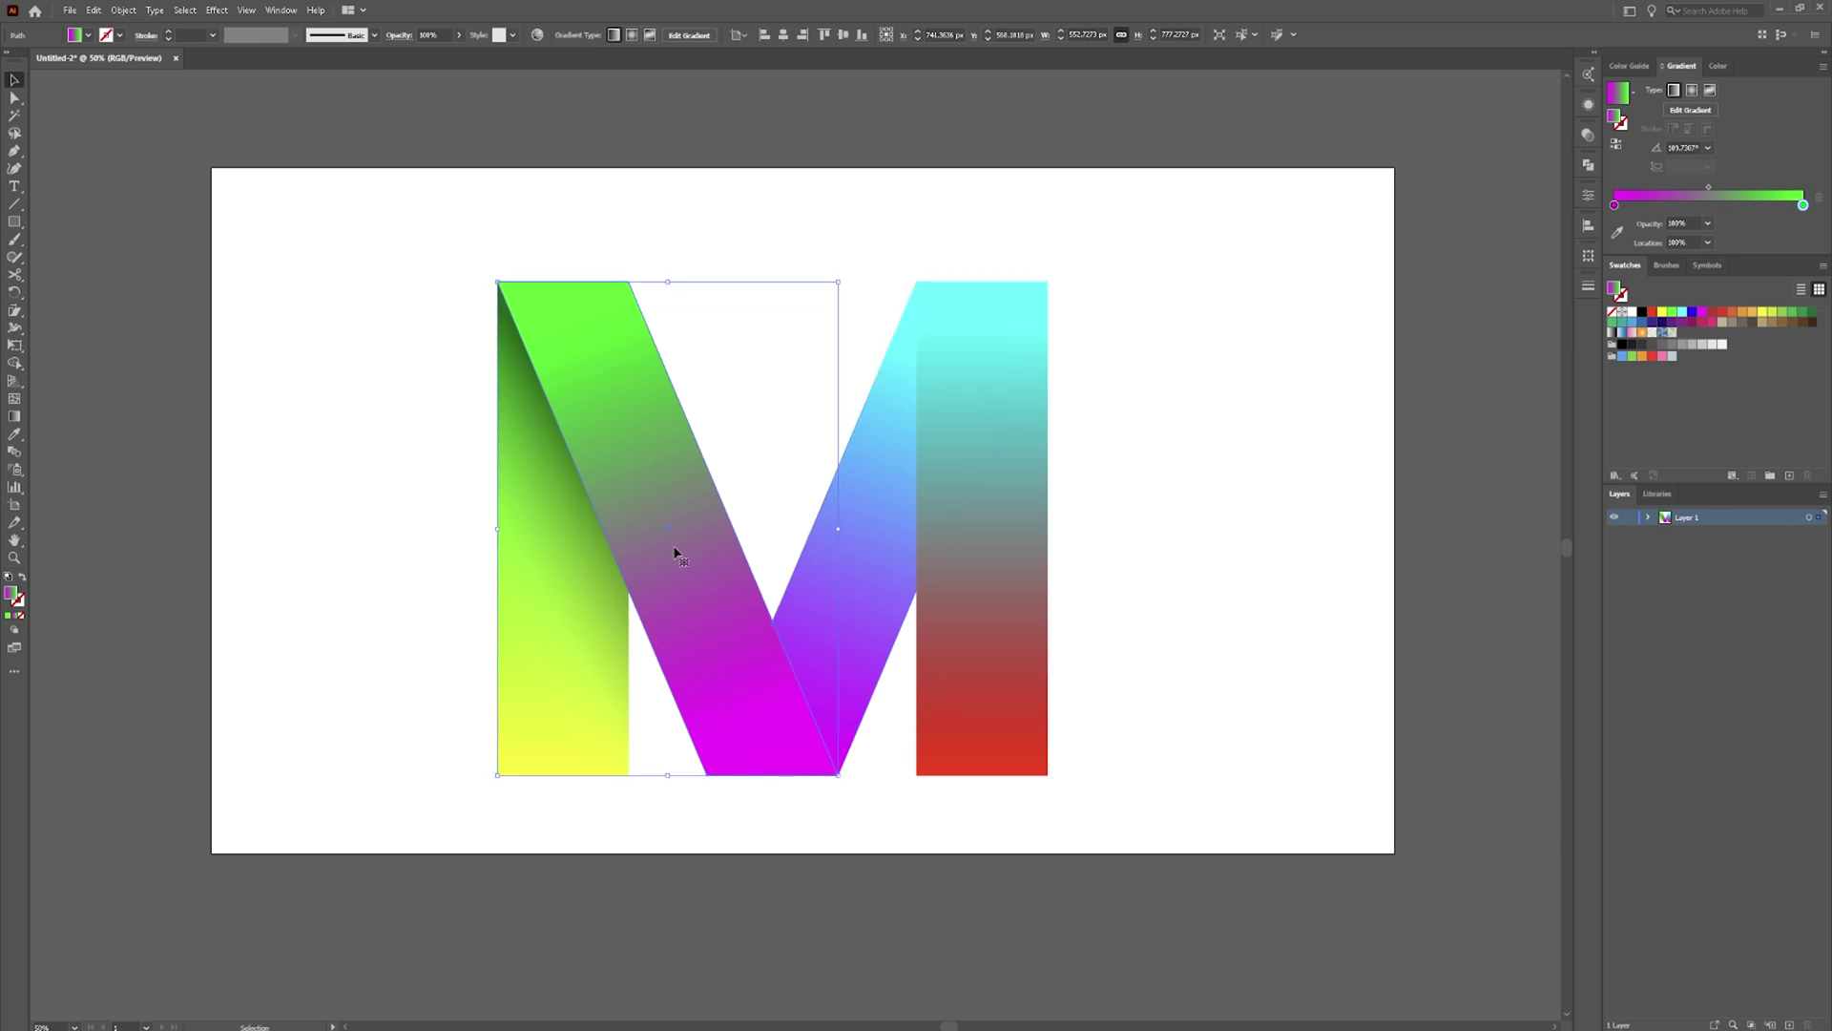
key(a)
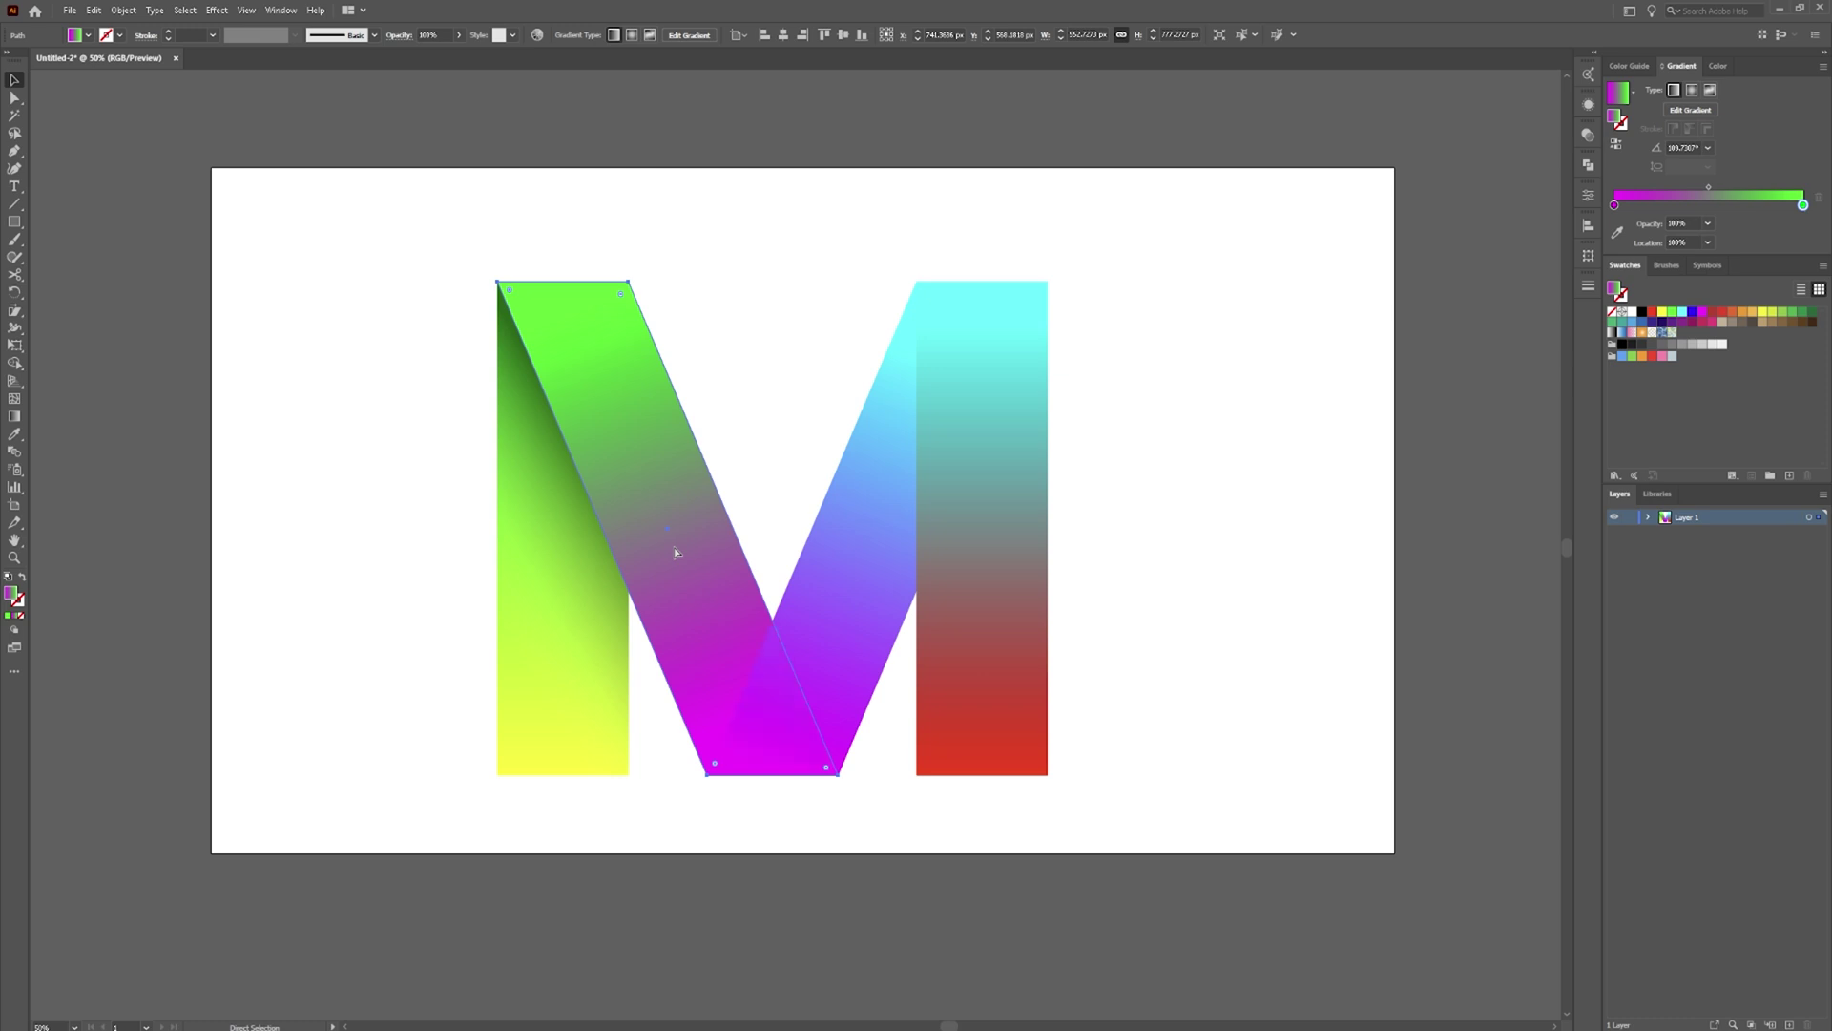
key(v)
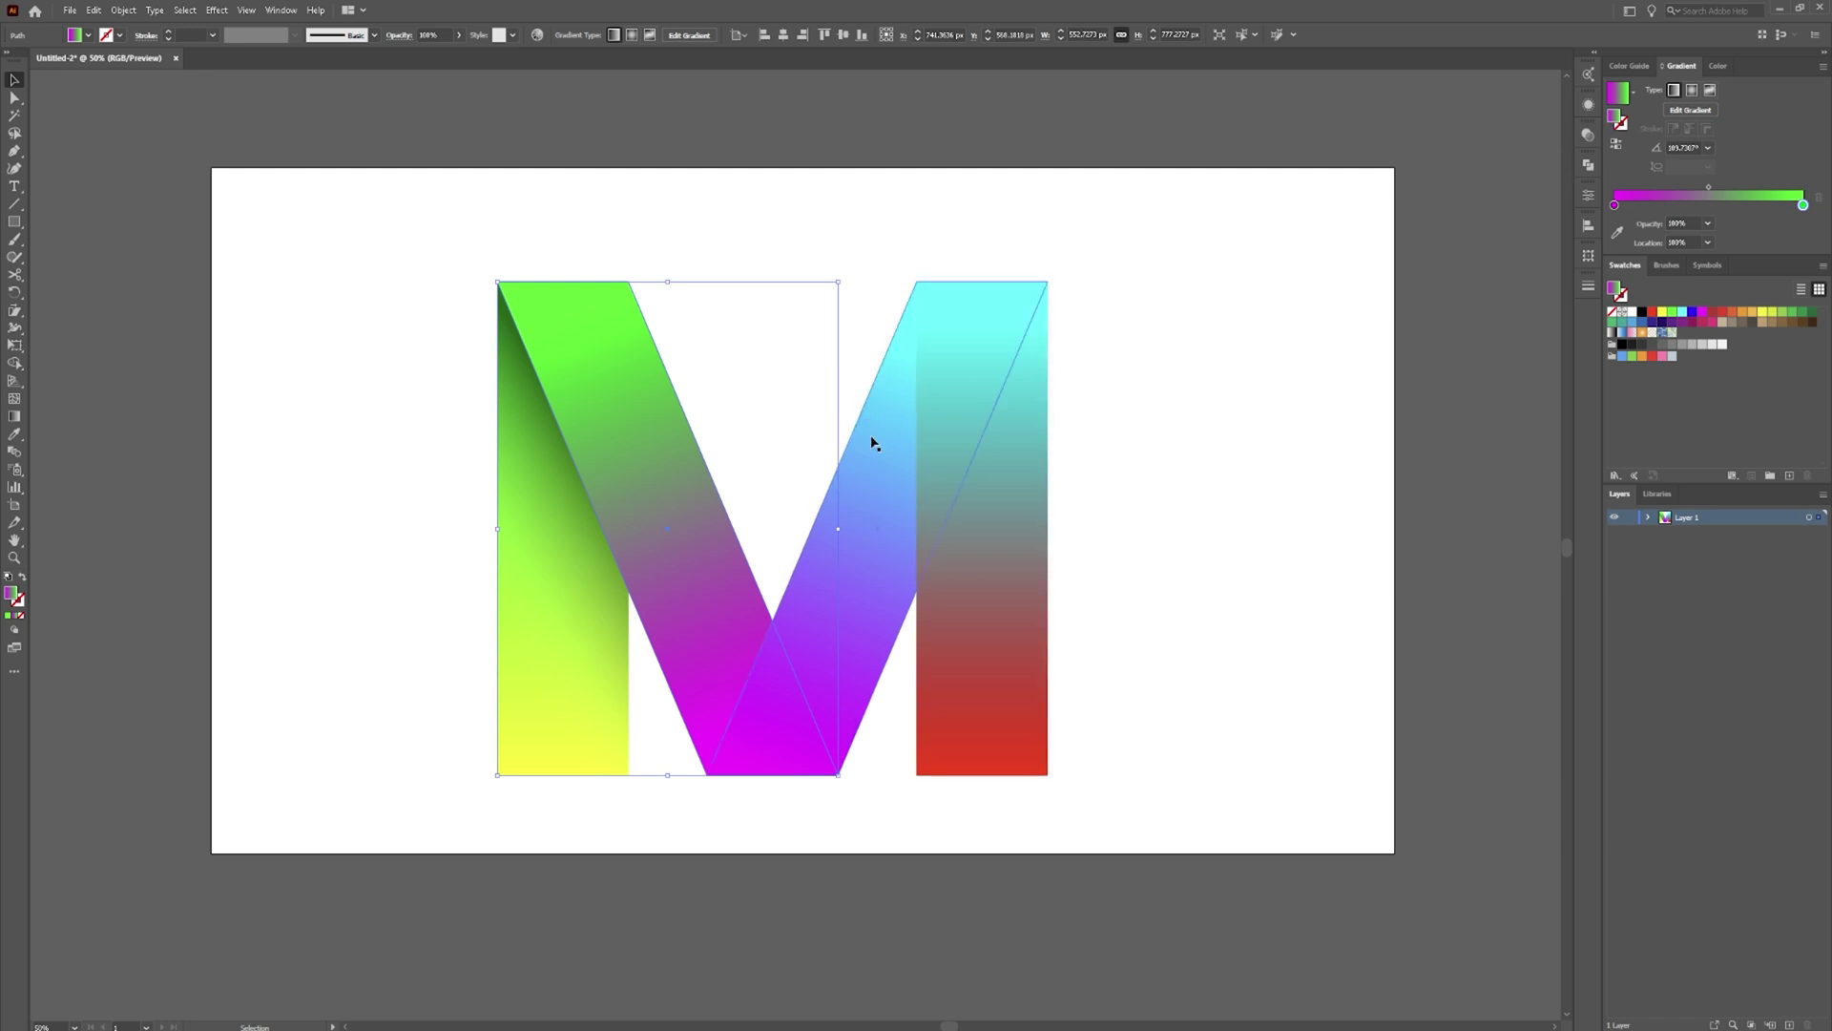
Sample the left bar's transparent-to-black shadow gradient onto the first diagonal's copy with the Eyedropper
key(i)
click(533, 407)
click(533, 408)
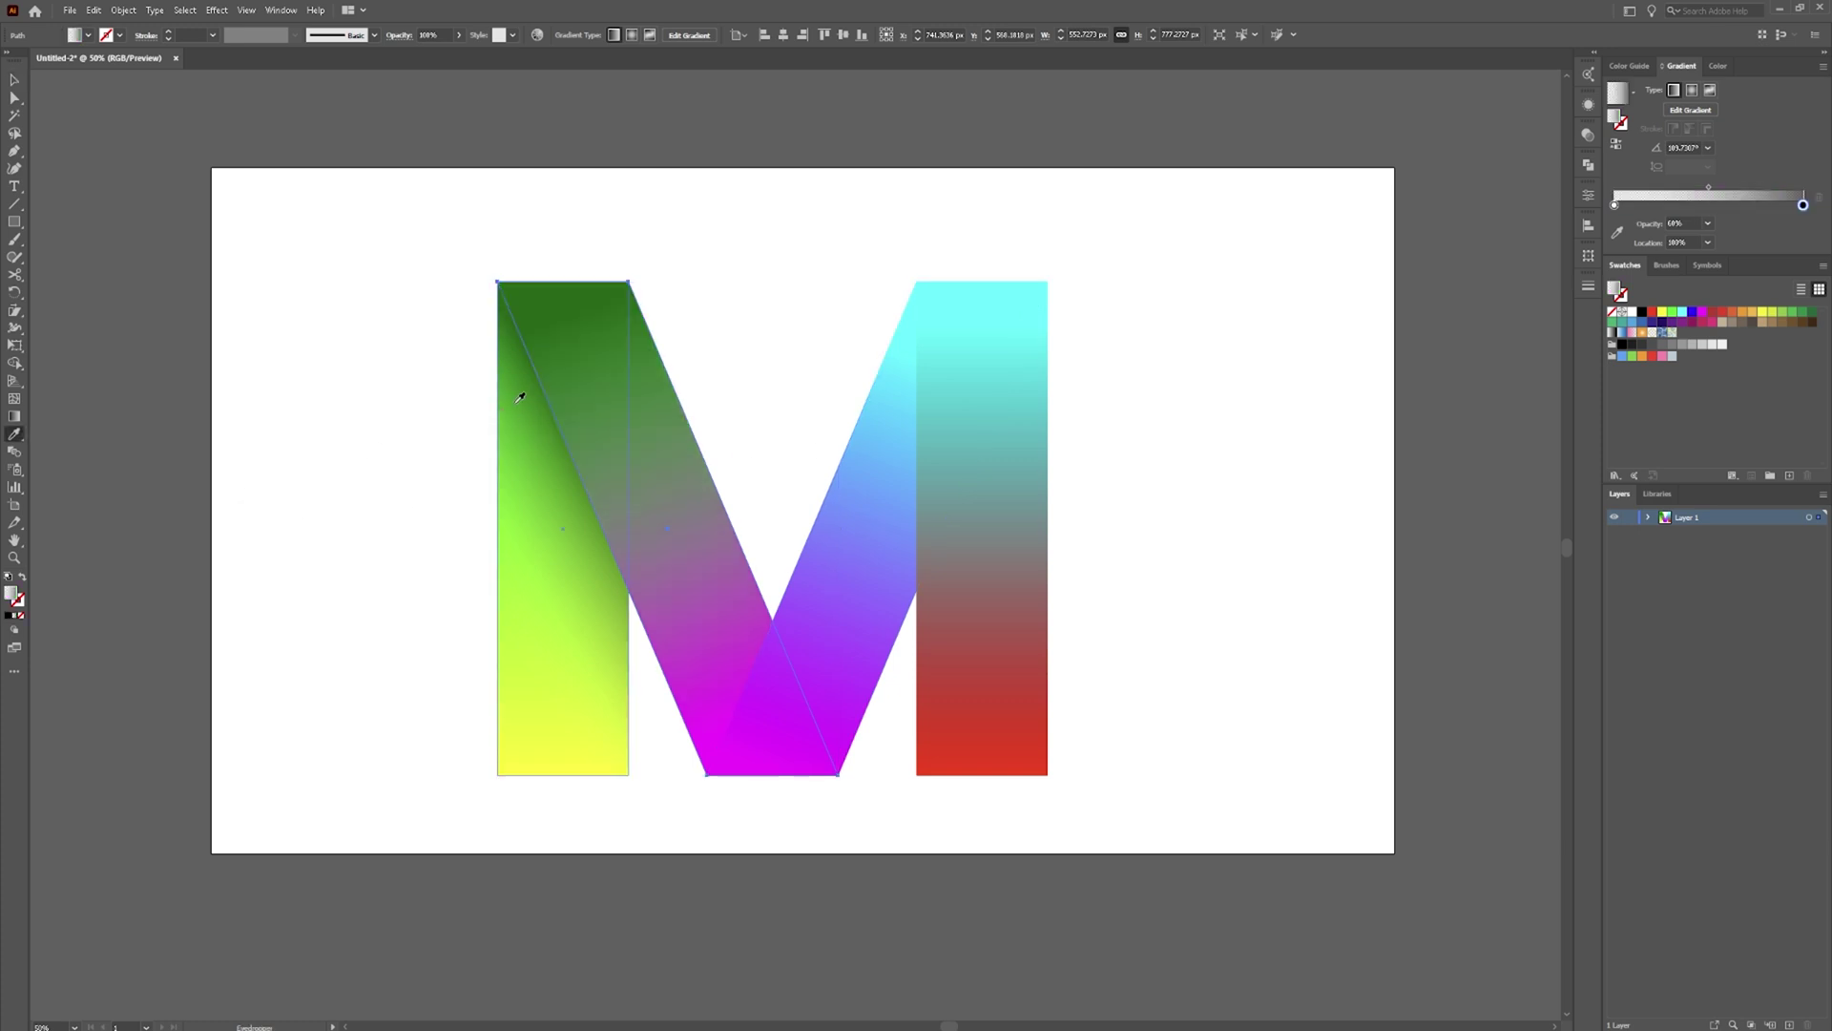
Angle the shadow gradient on the first diagonal's copy so it darkens toward the fold with the second diagonal
key(g)
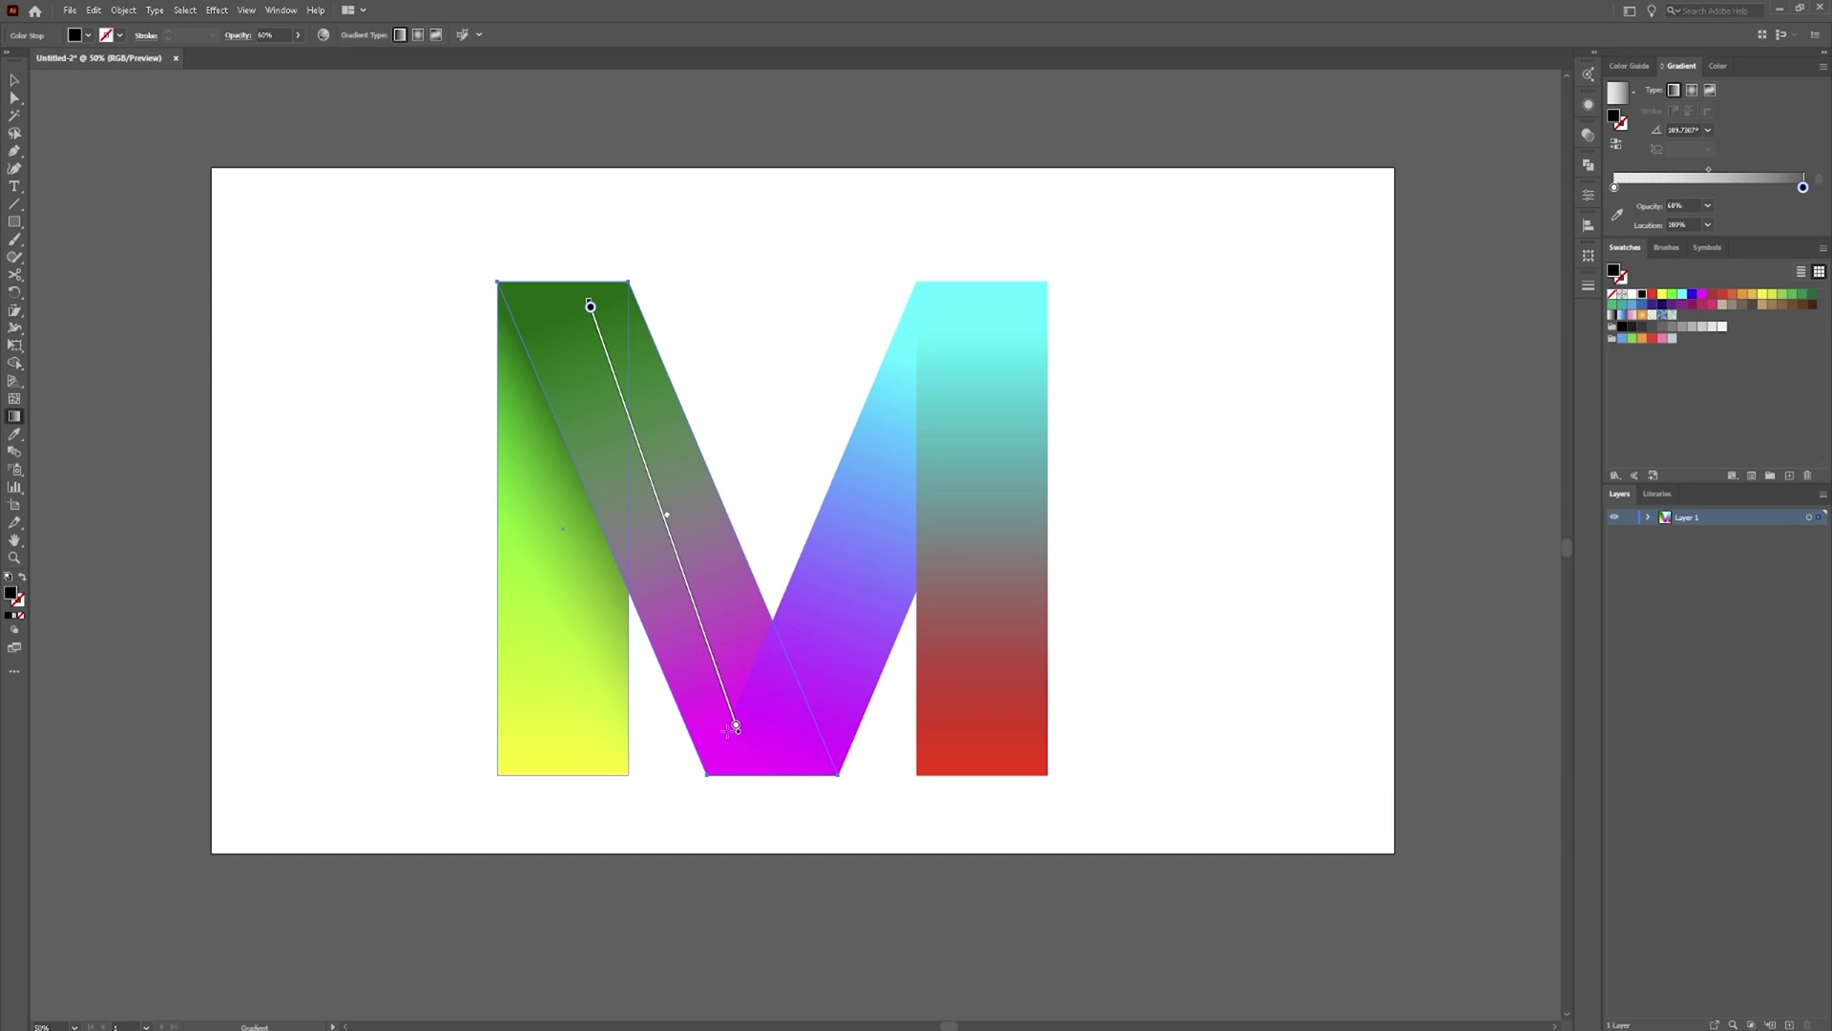
mouse_move(727, 730)
mouse_down()
mouse_move(614, 342)
mouse_move(634, 442)
mouse_move(607, 493)
mouse_move(769, 683)
mouse_move(781, 675)
mouse_move(728, 750)
mouse_up()
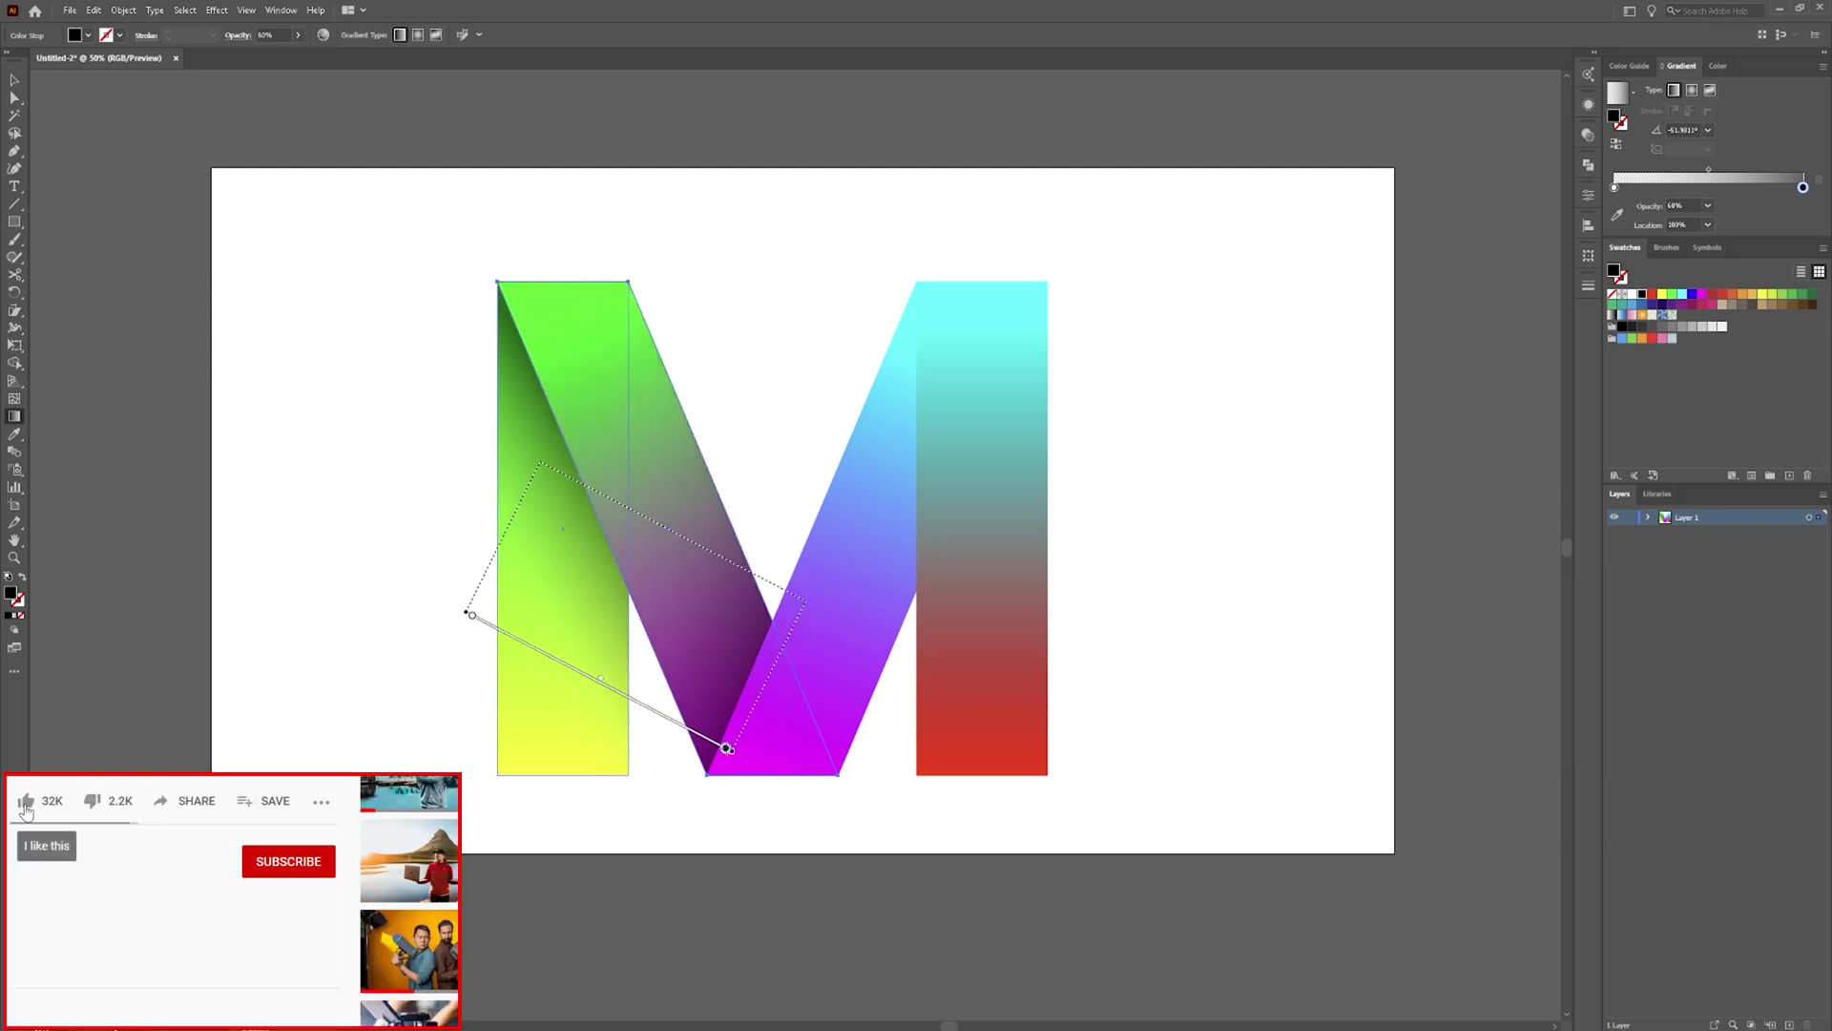
drag(564, 462, 798, 605)
mouse_move(540, 555)
mouse_down()
mouse_move(738, 706)
mouse_move(789, 695)
mouse_move(777, 687)
mouse_up()
drag(693, 630, 735, 553)
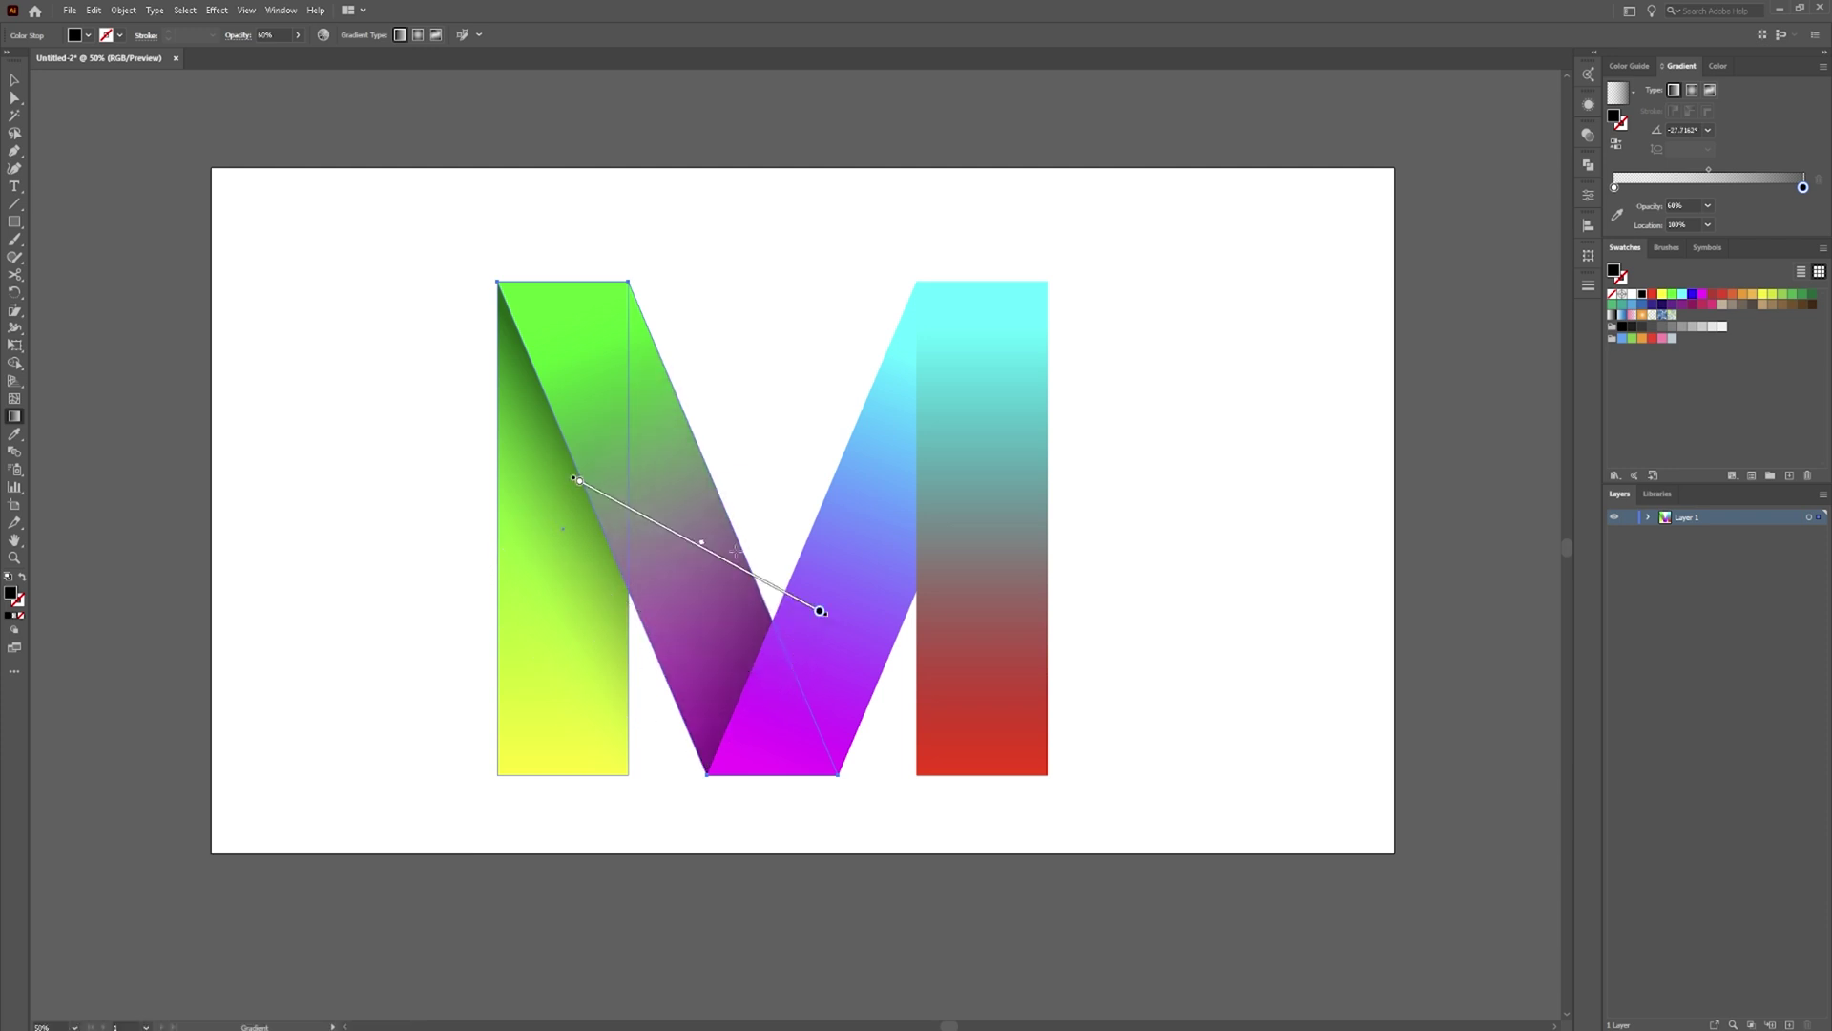
key(v)
Duplicate the second diagonal in place and move the copy behind the right bar
click(863, 561)
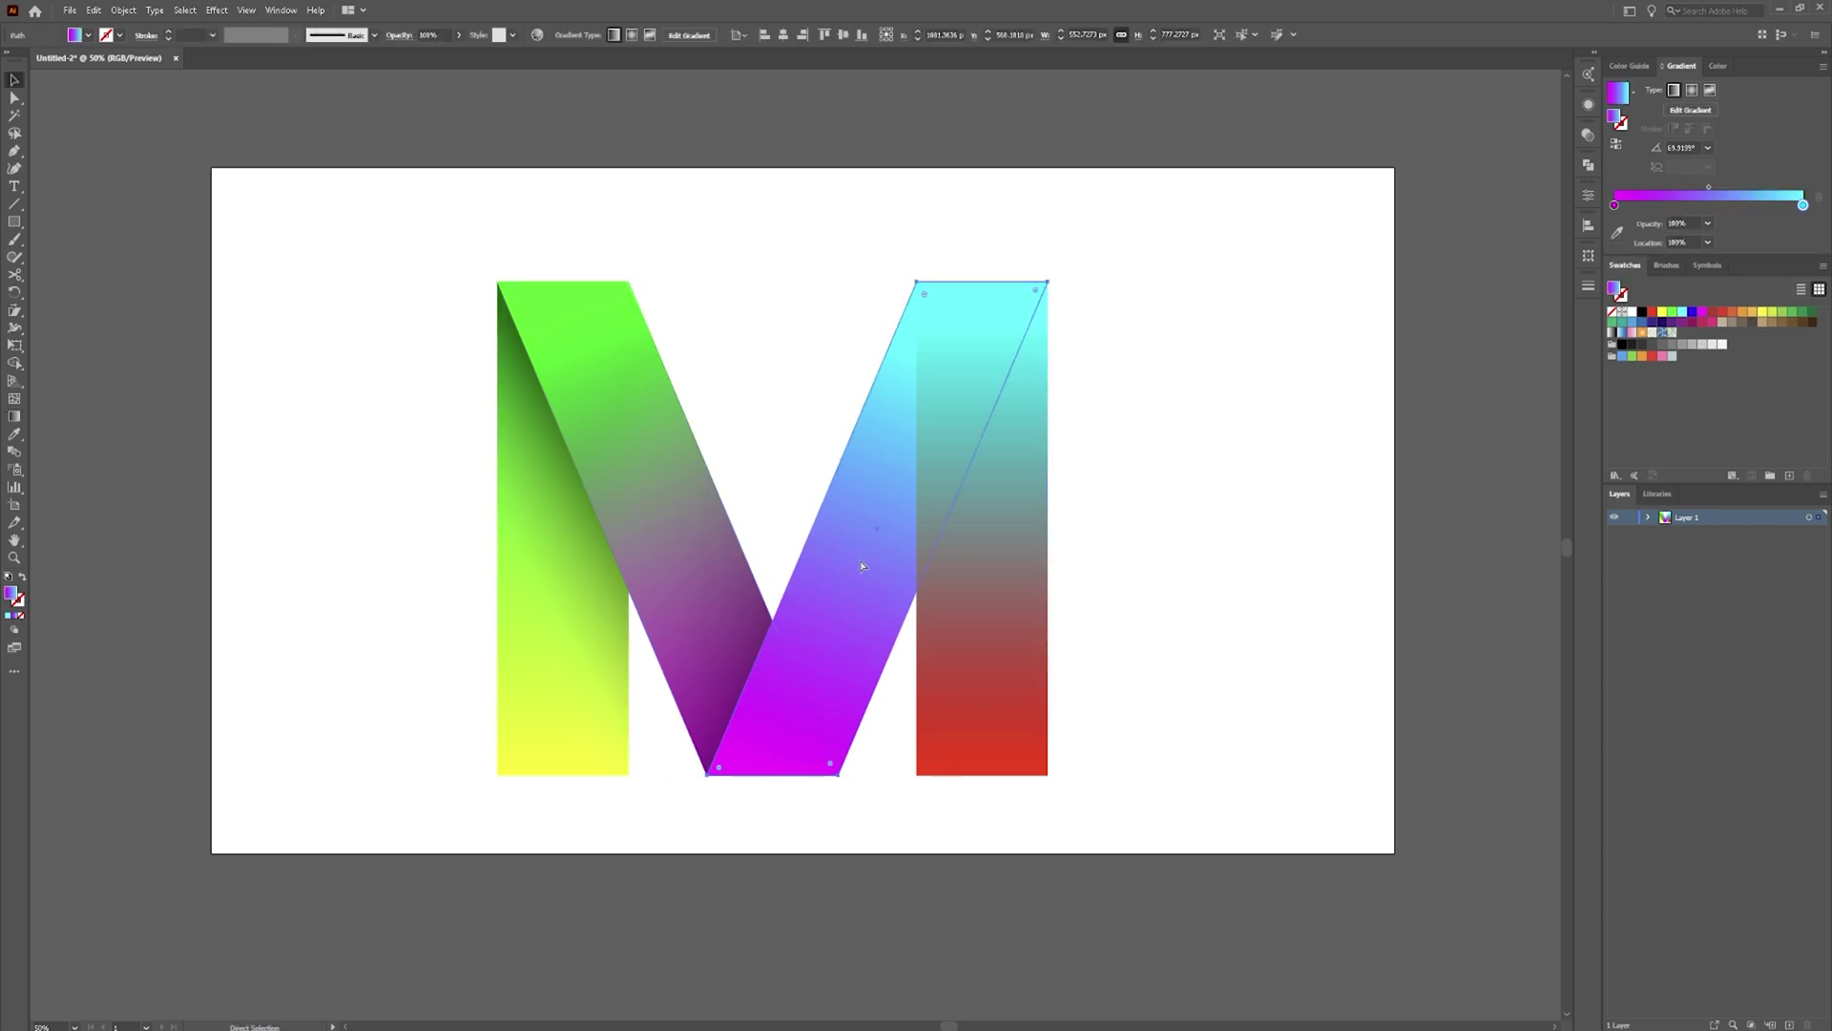
key(ctrl+shift+bracketright)
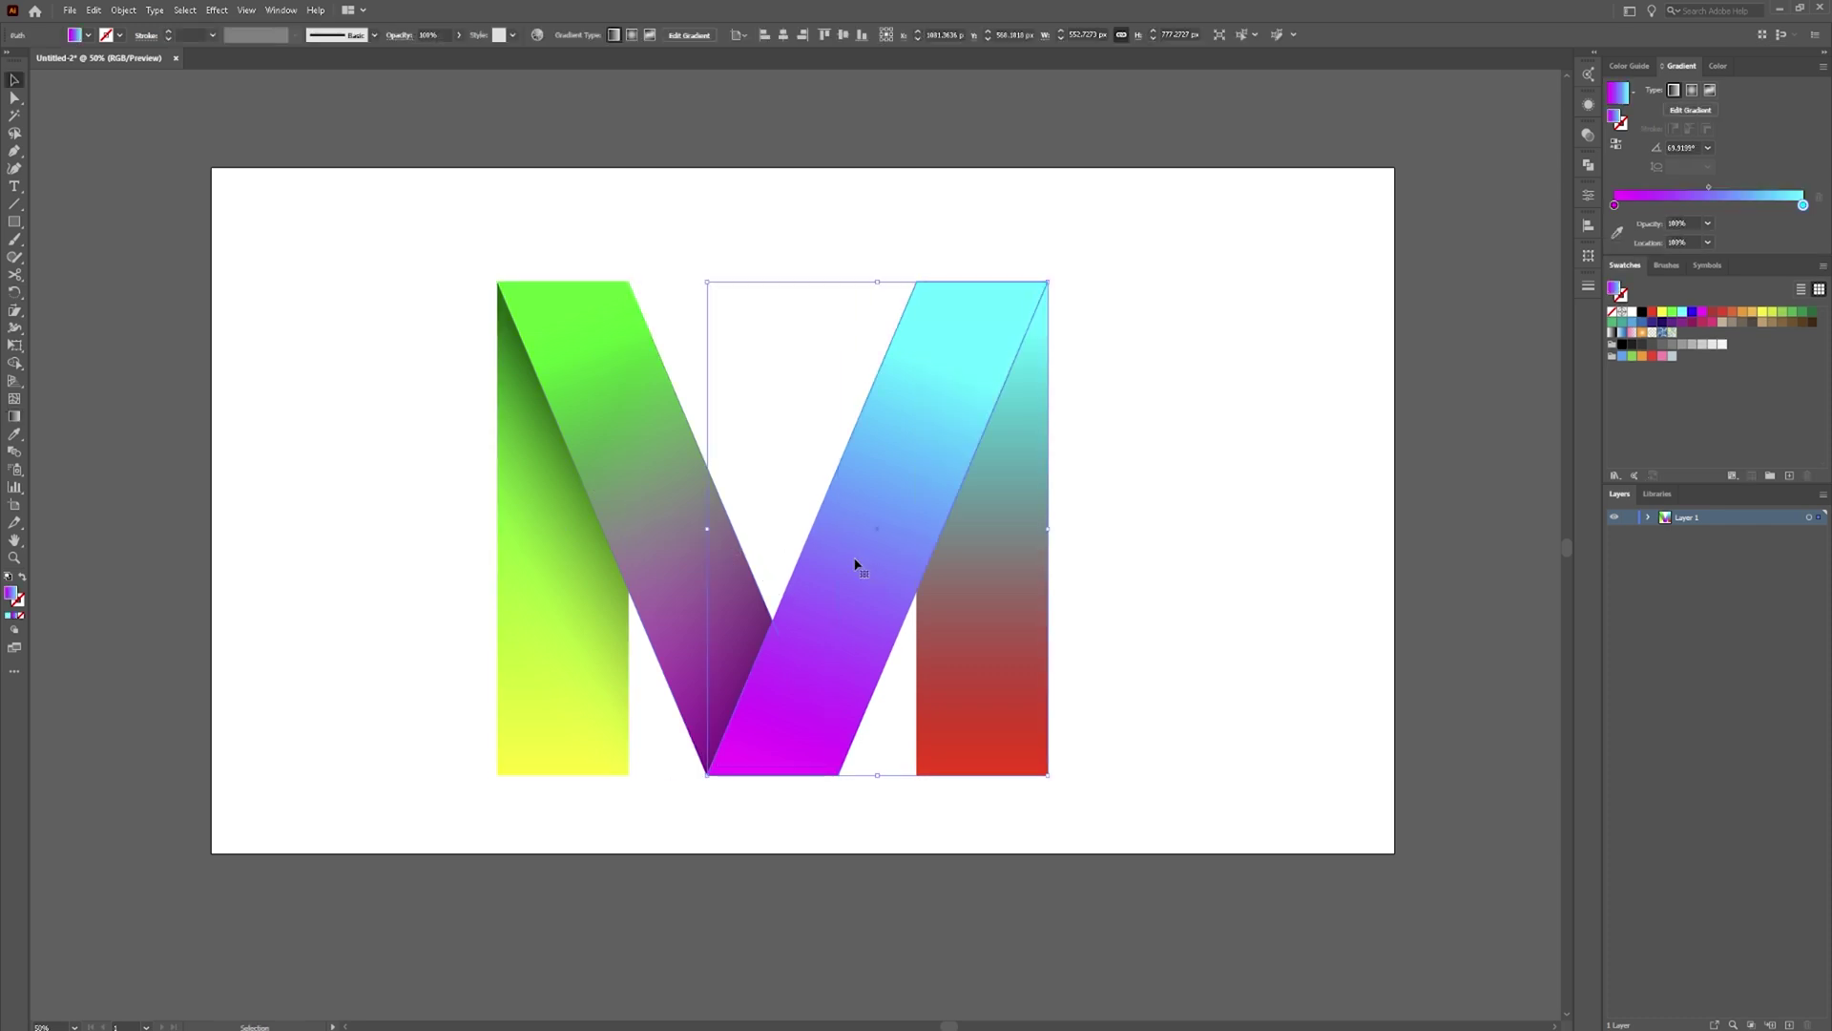
key(ctrl+bracketleft)
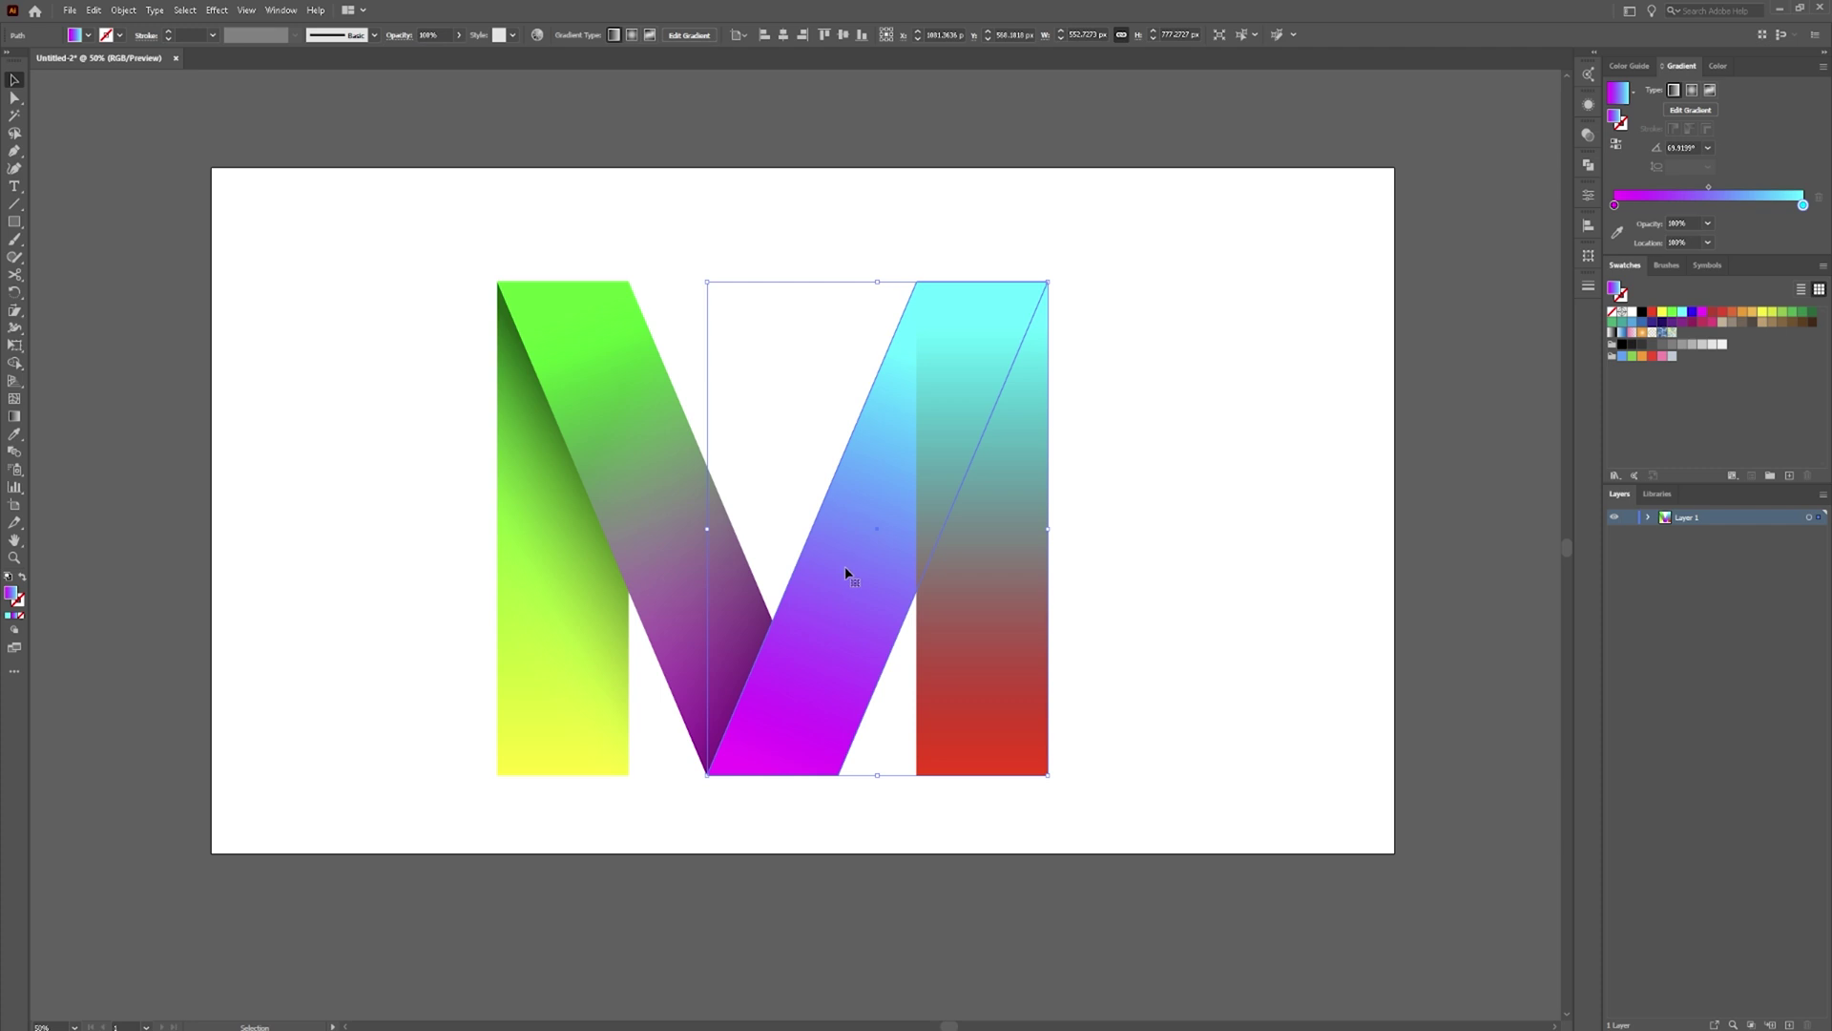
Sample the first diagonal's transparent-to-black shadow gradient onto the second diagonal's copy with the Eyedropper, and deselect it
key(i)
click(678, 577)
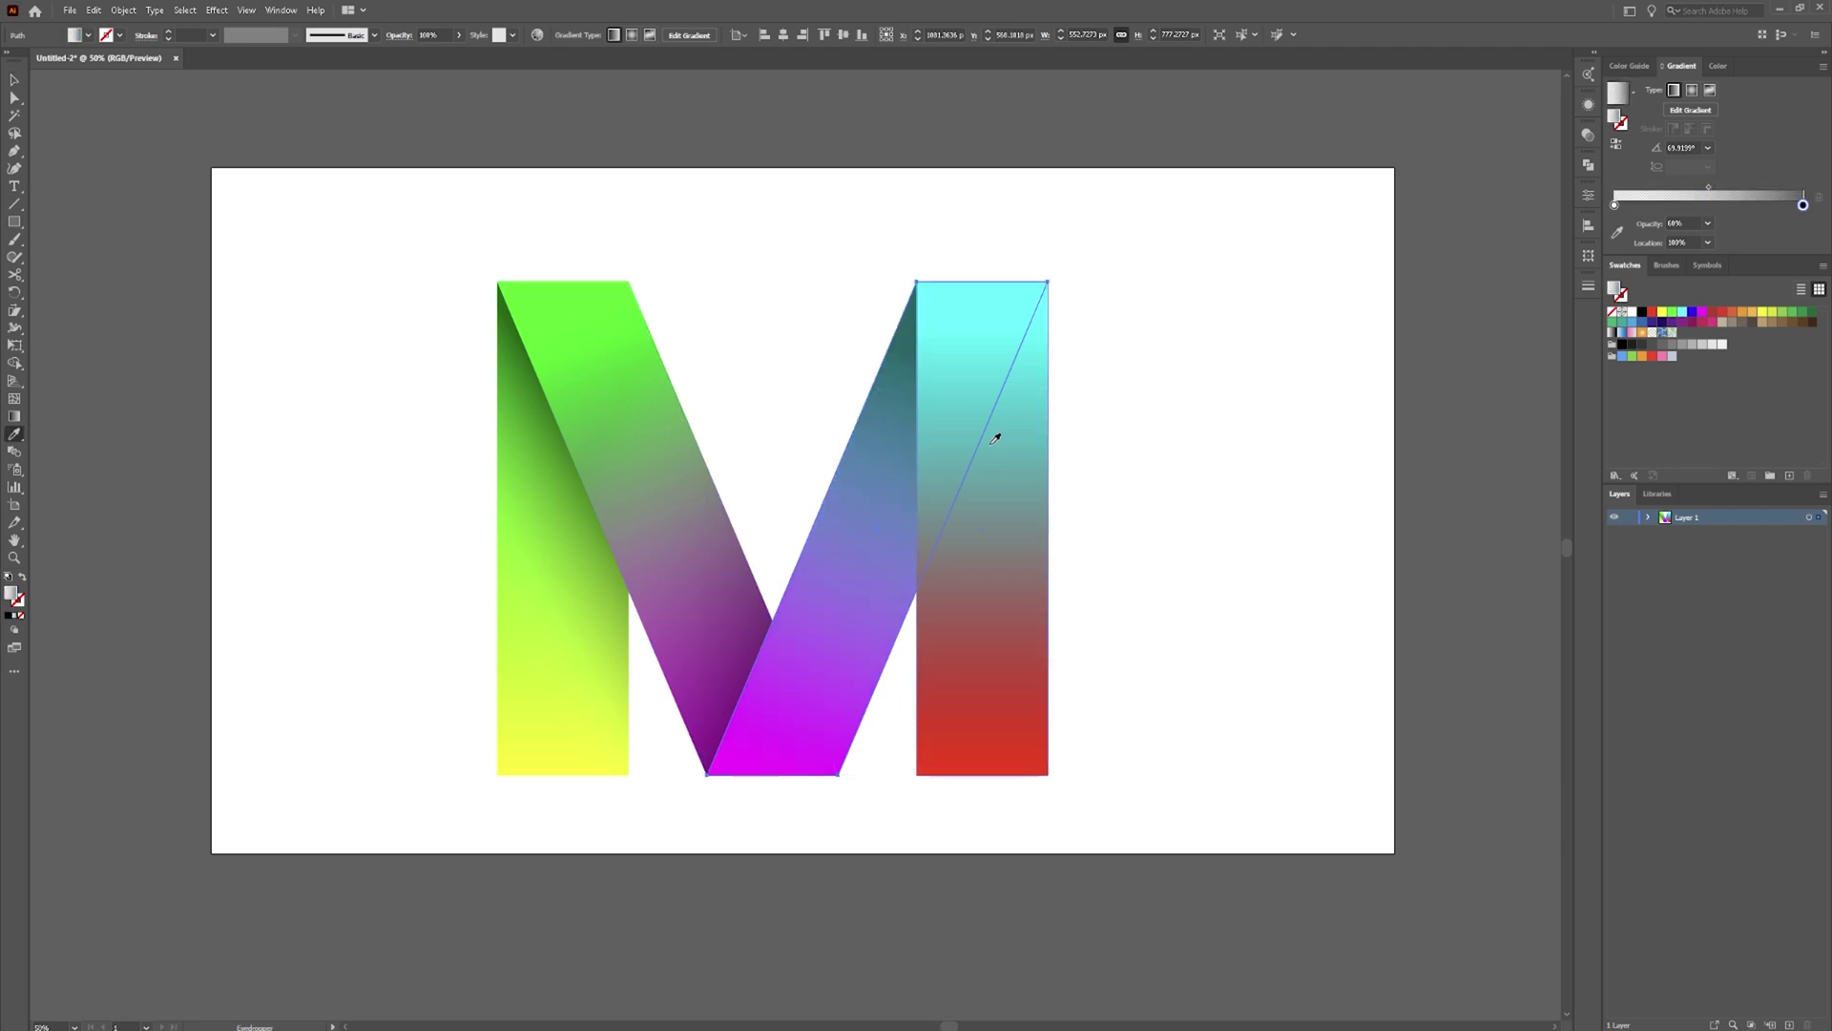
key(v)
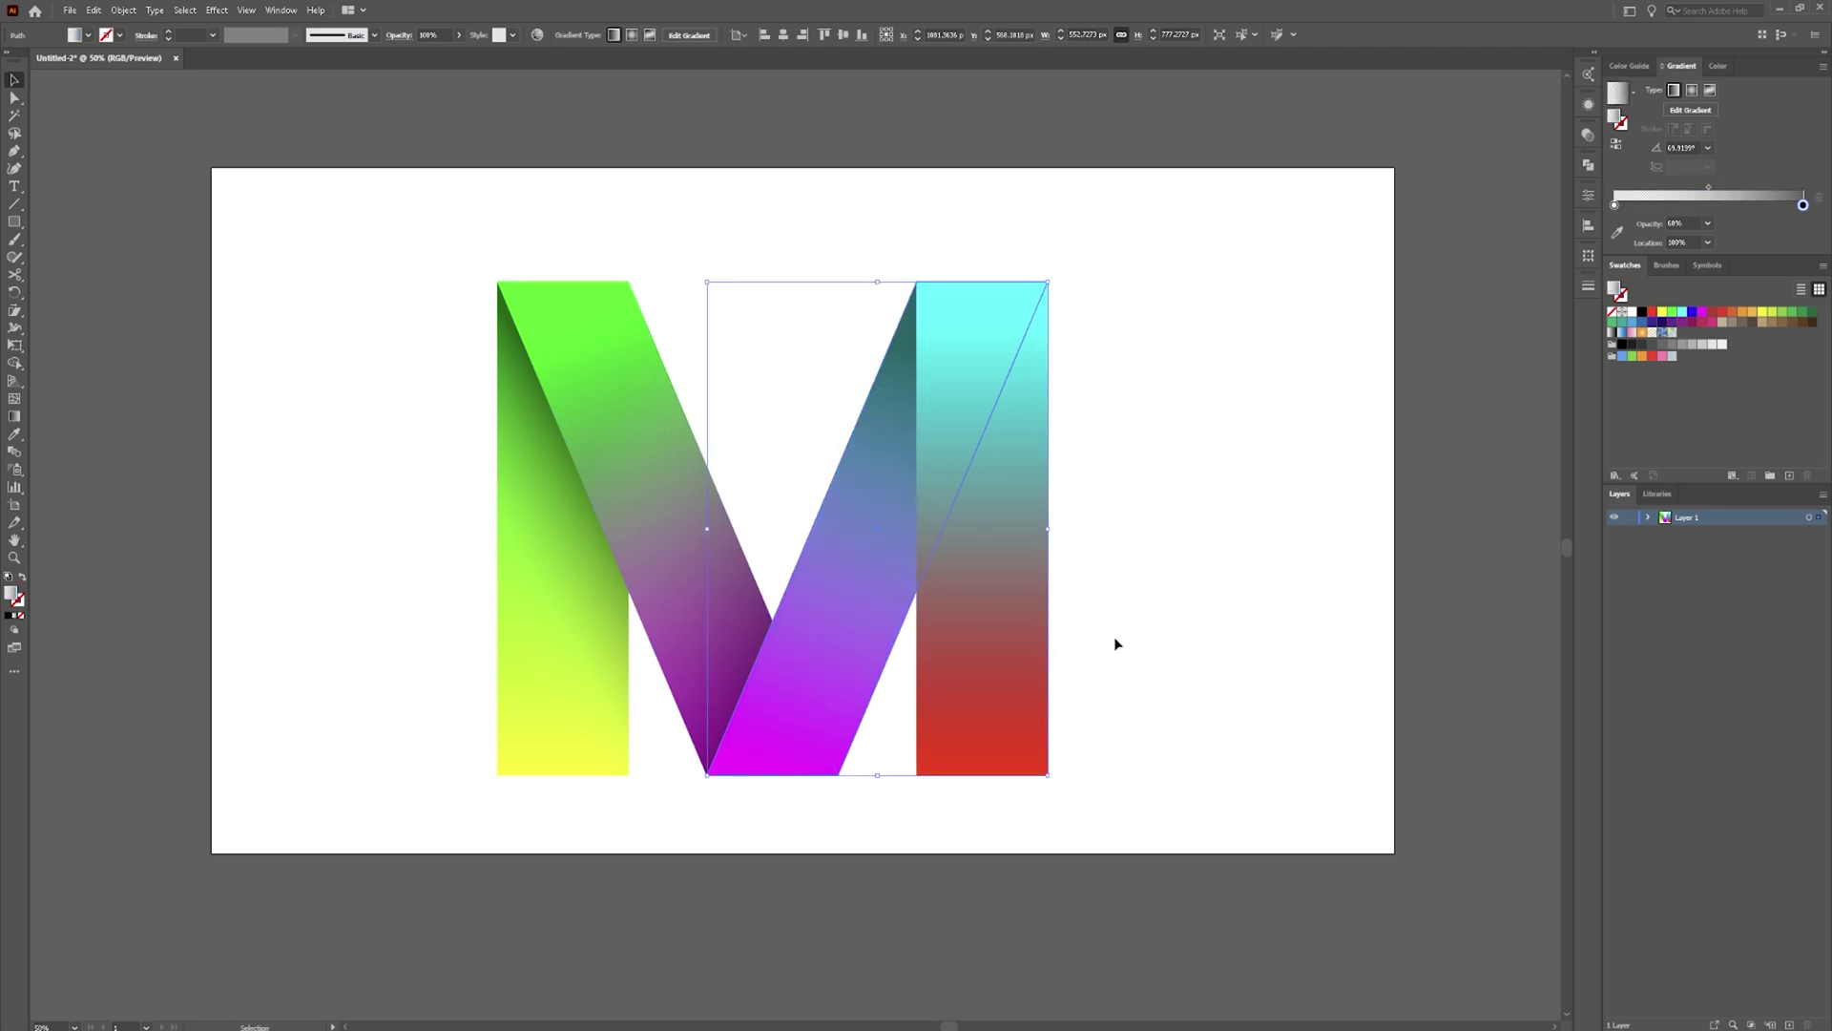
click(1113, 634)
Select all the bars, diagonals and shadow shapes of the letter M and group them
drag(1107, 233, 402, 781)
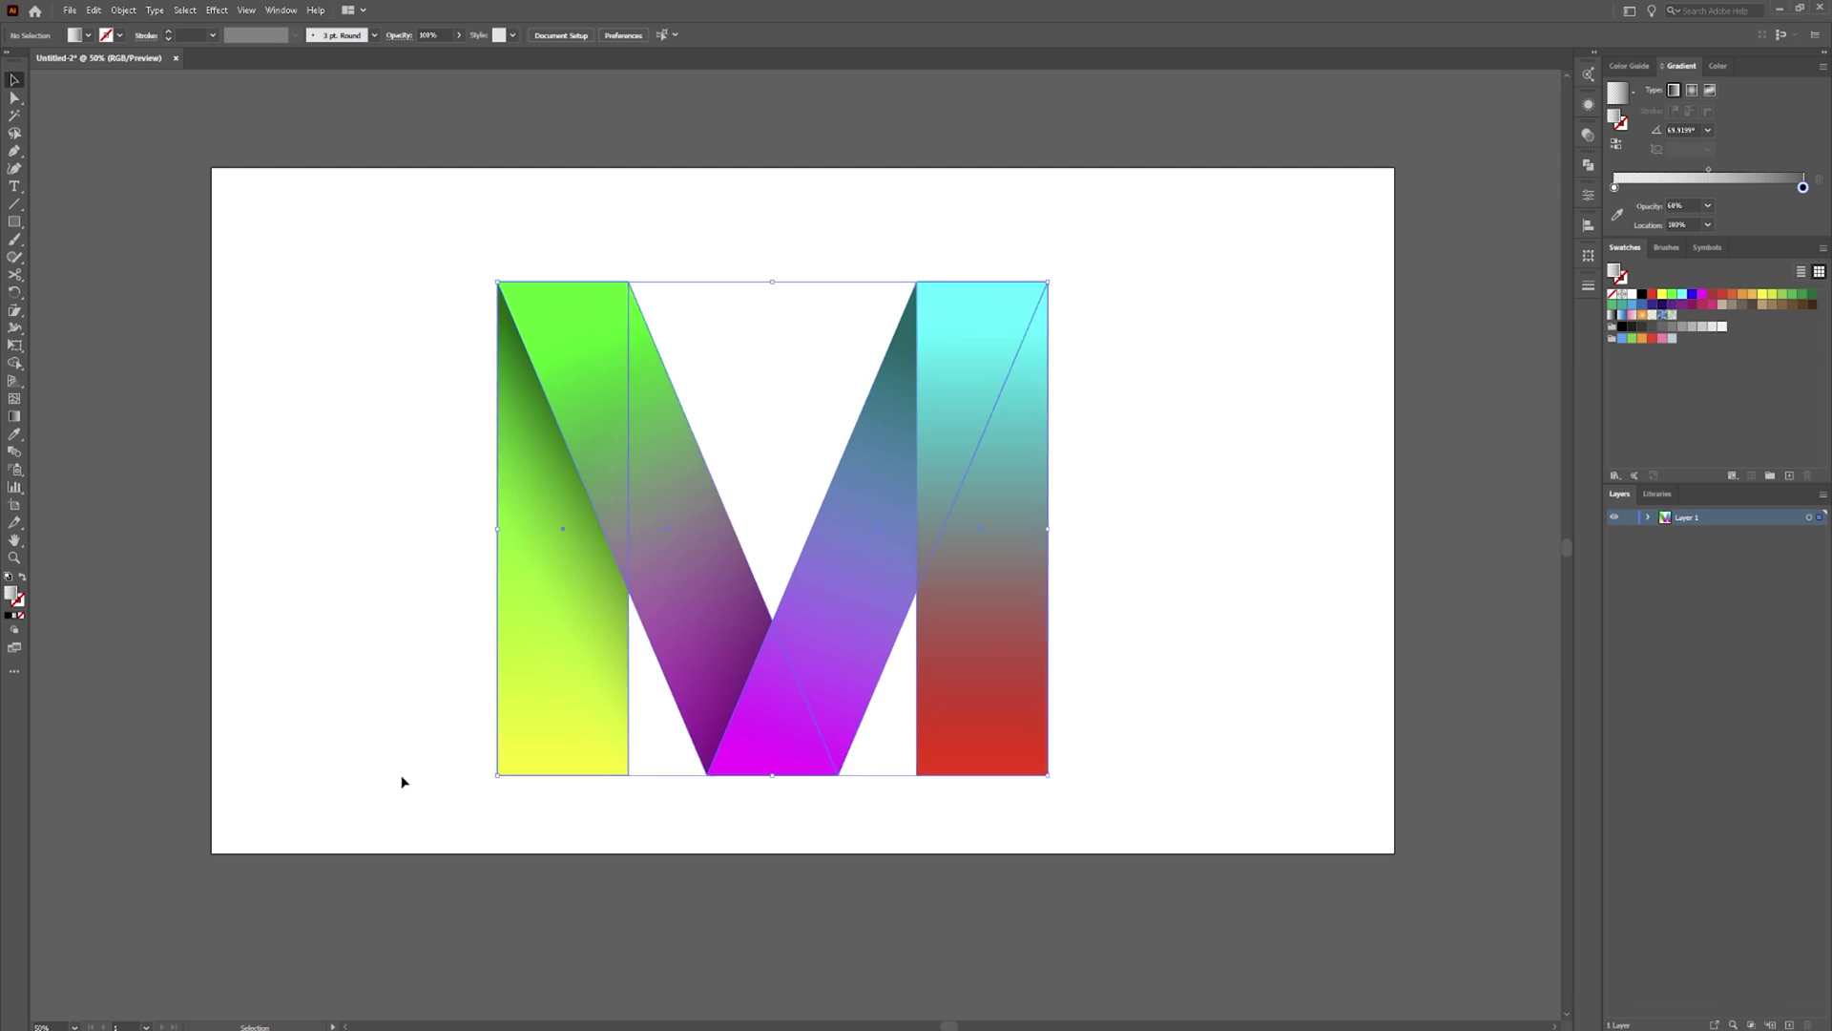
right_click(692, 617)
click(754, 700)
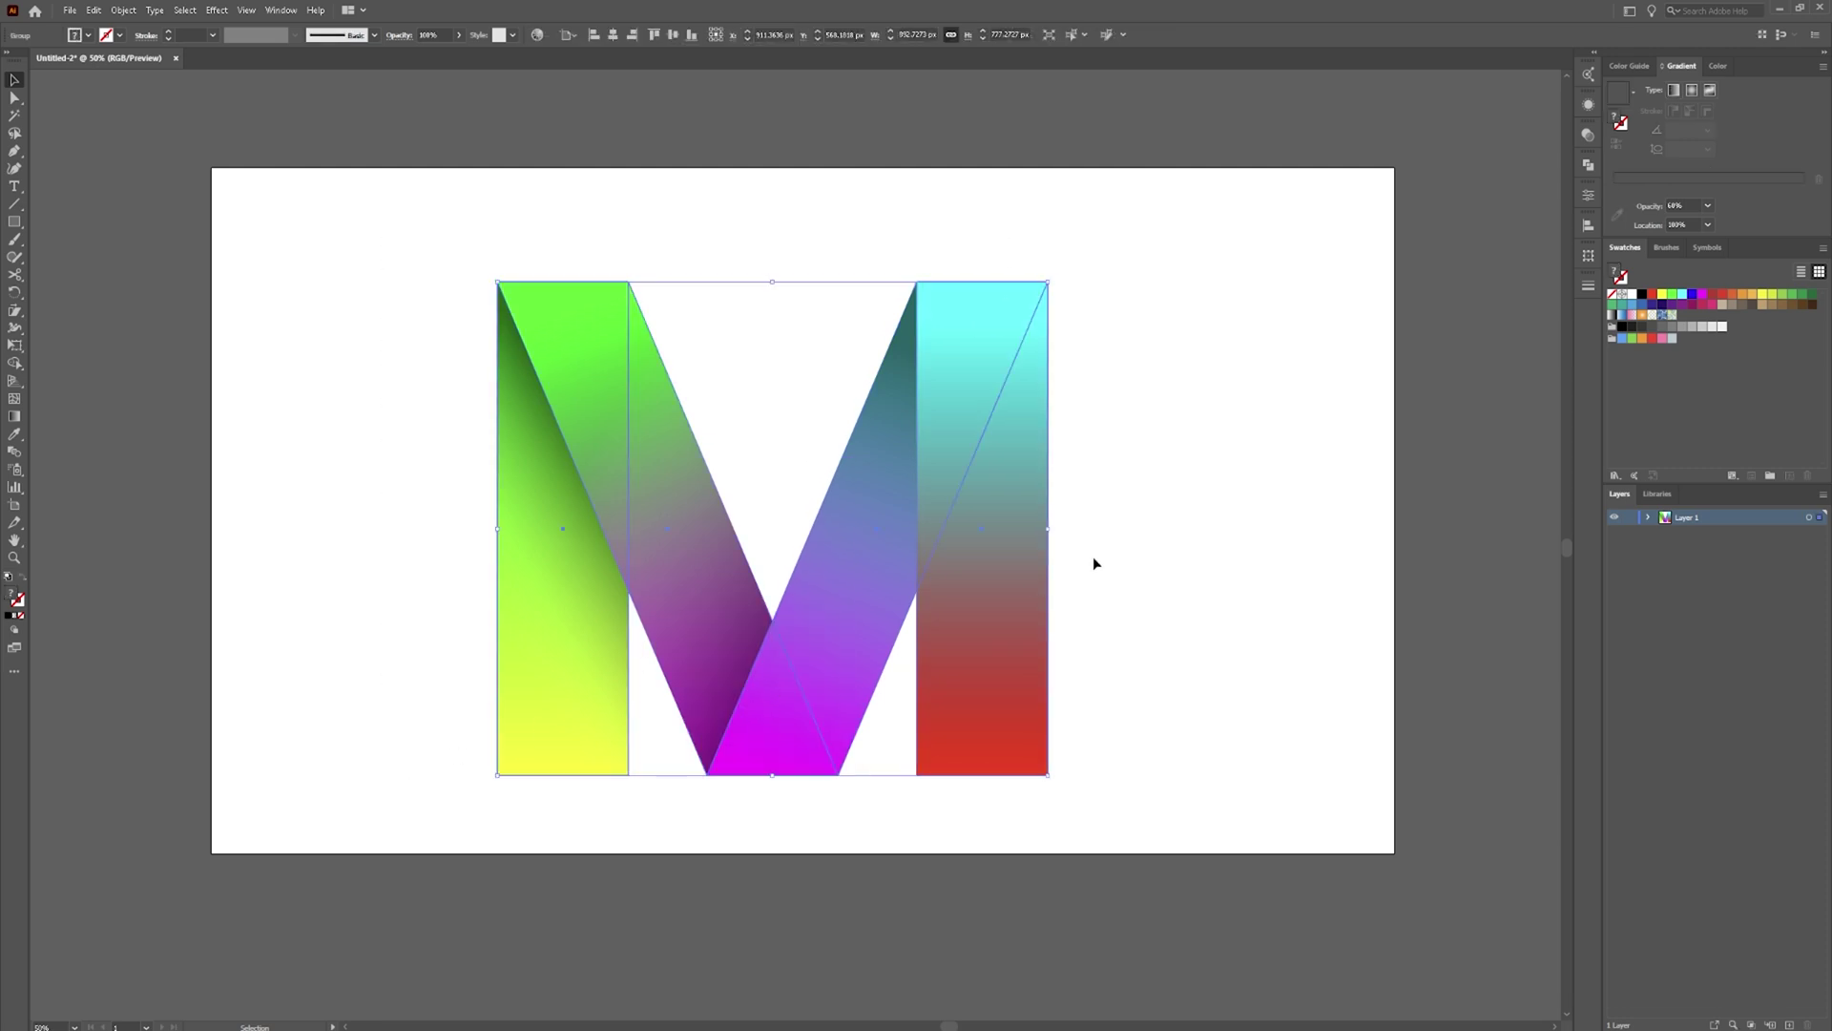
click(1092, 557)
Center the grouped letter M horizontally and vertically on the artboard, and deselect it
drag(708, 599, 707, 556)
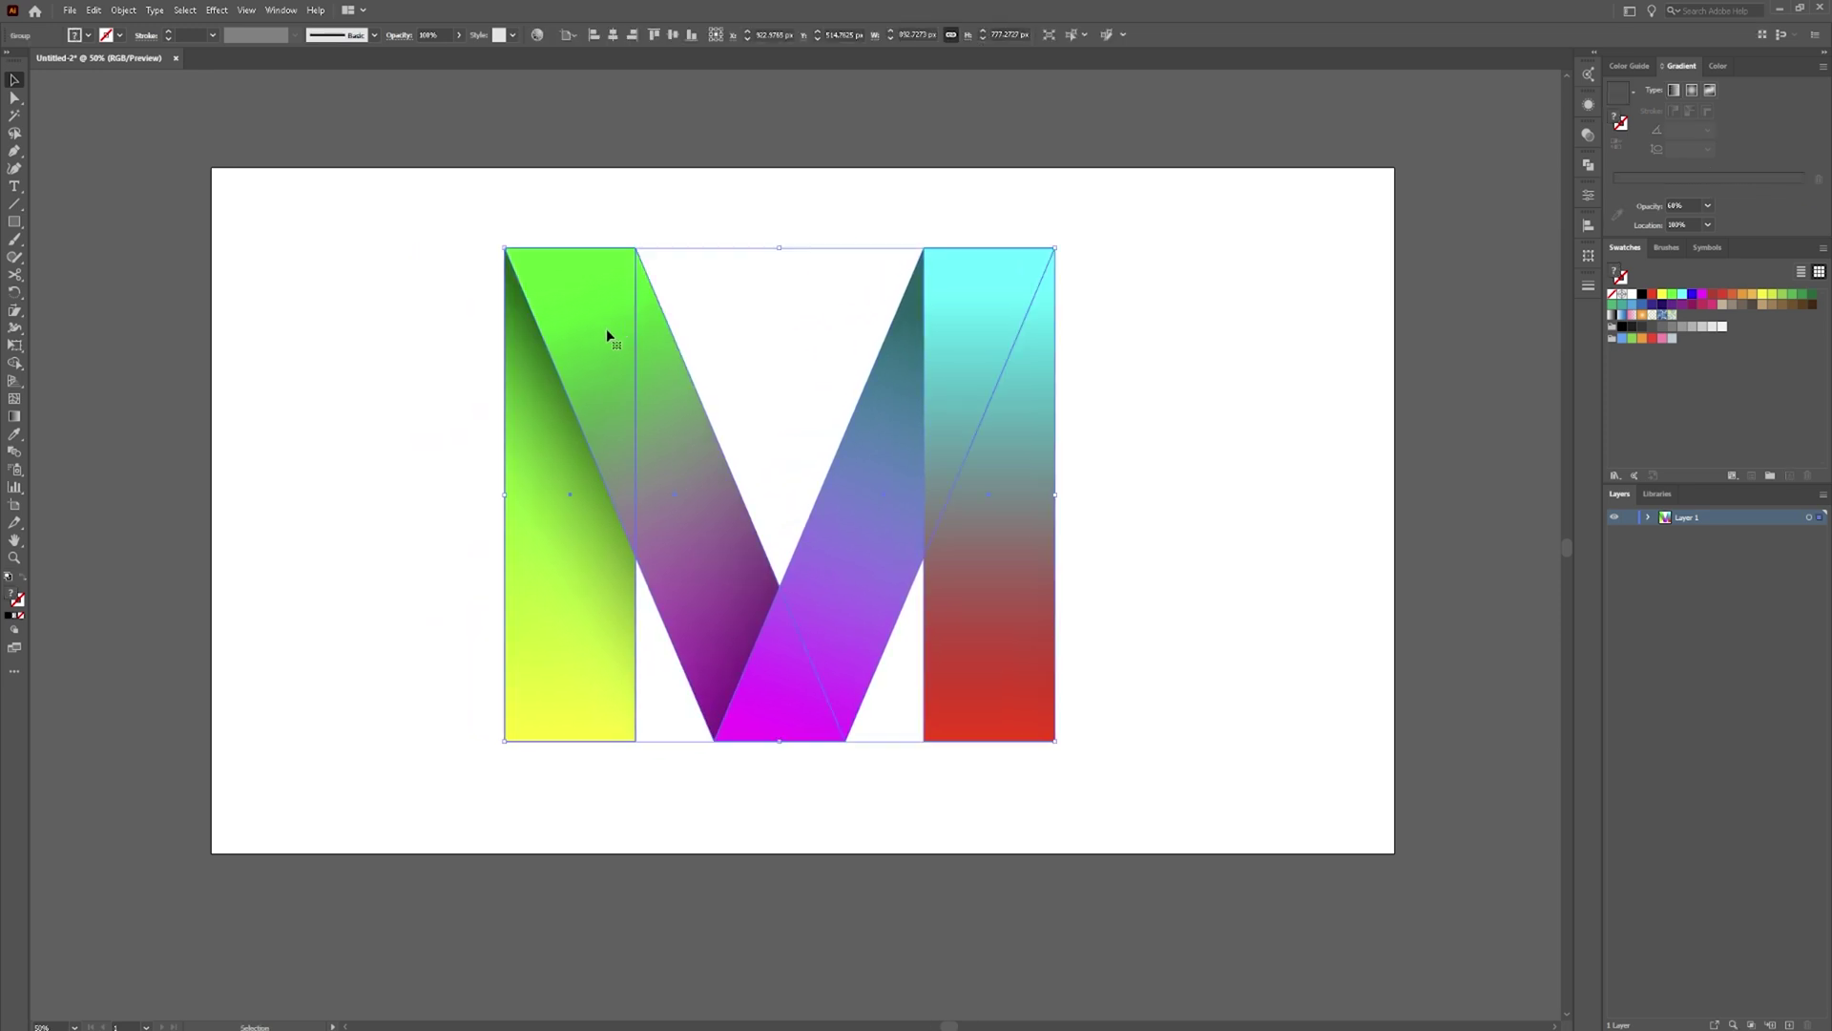
click(626, 38)
click(669, 36)
click(697, 162)
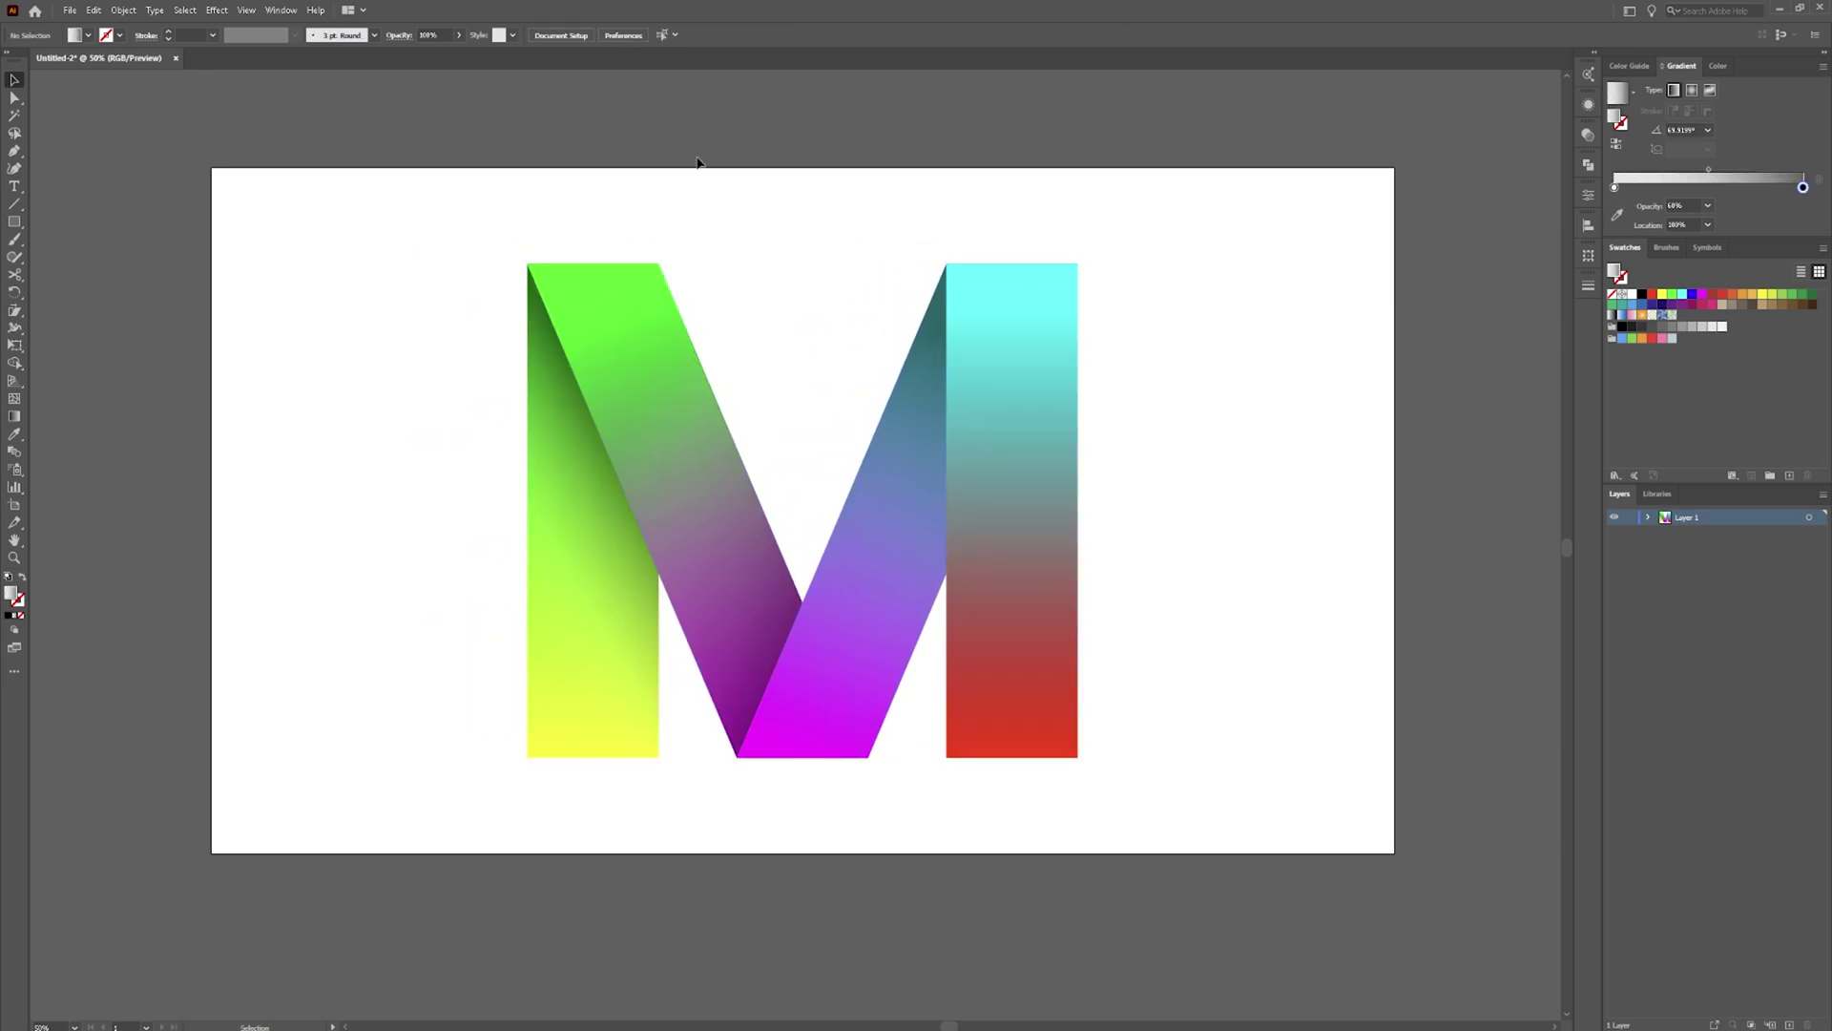